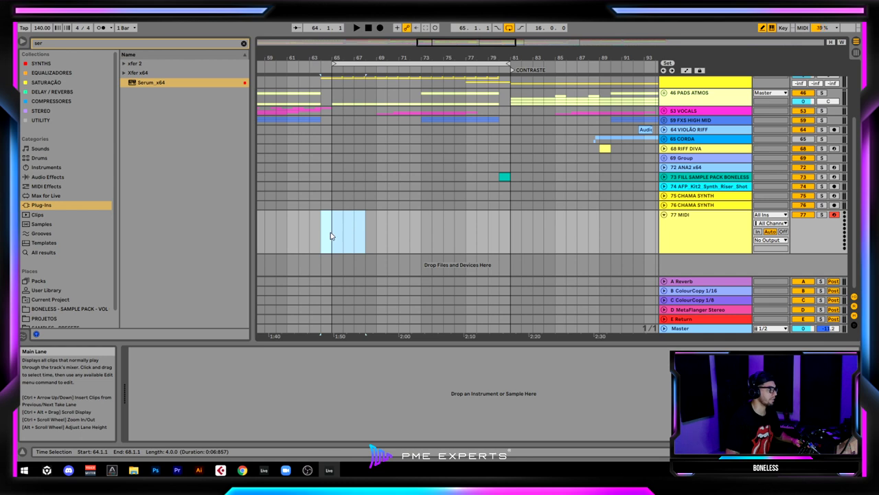
Step: Place the playback start marker at bar 63 on the empty MIDI track 77
{"action": "left_click_drag", "start_coordinate": [330, 236], "coordinate": [372, 232]}
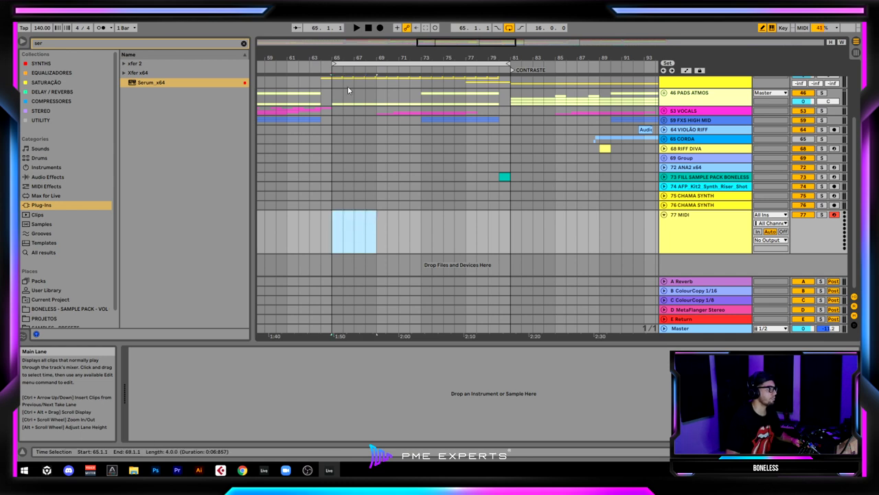
{"action": "scroll", "coordinate": [328, 182], "scroll_direction": "up", "scroll_amount": 1}
{"action": "left_click", "coordinate": [311, 227]}
{"action": "scroll", "coordinate": [491, 234], "scroll_direction": "up", "scroll_amount": 4}
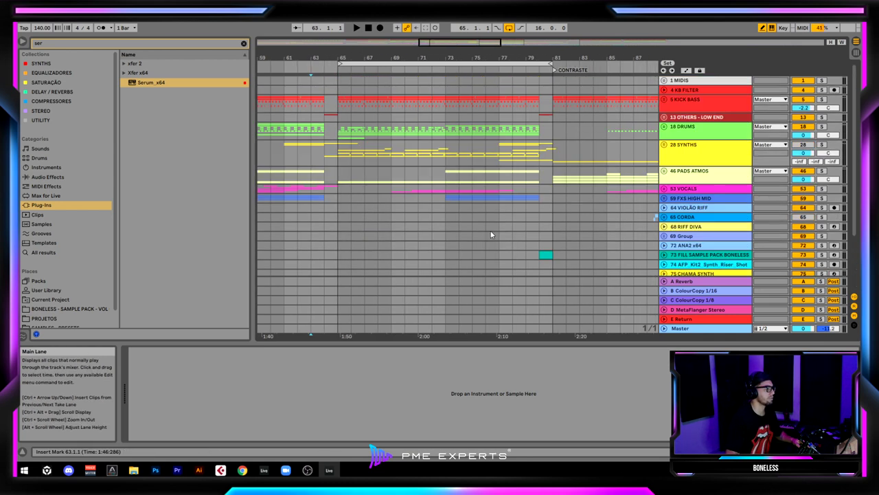
{"action": "scroll", "coordinate": [572, 206], "scroll_direction": "down", "scroll_amount": 5}
{"action": "scroll", "coordinate": [507, 206], "scroll_direction": "up", "scroll_amount": 5}
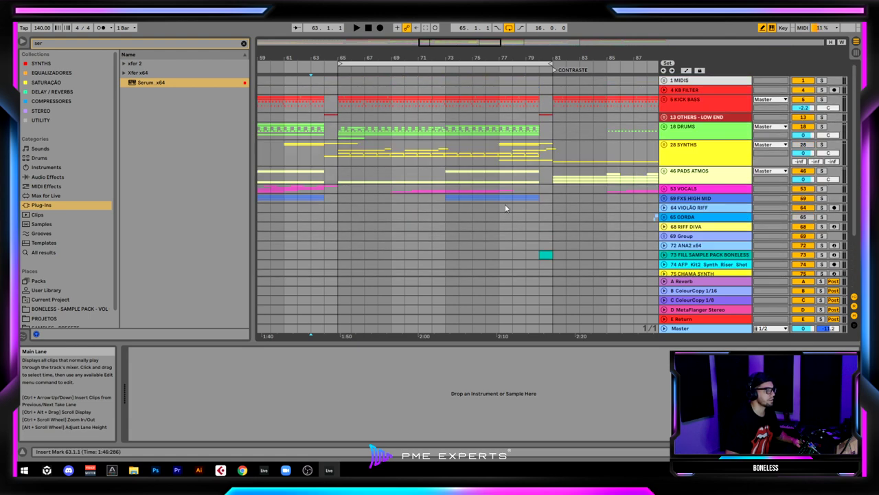
Step: Check the tracks inside the SYNTHS group, fold it again, and play the arrangement from bar 63
{"action": "left_click", "coordinate": [692, 152]}
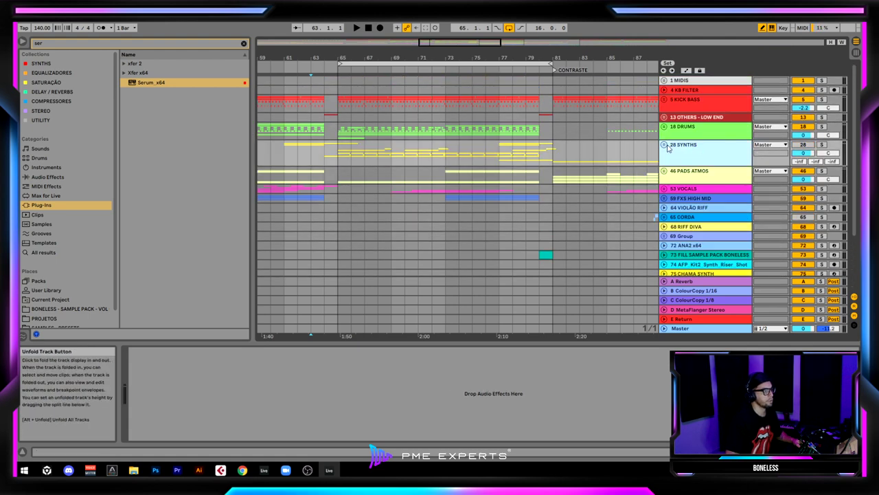
{"action": "left_click", "coordinate": [664, 145]}
{"action": "scroll", "coordinate": [688, 188], "scroll_direction": "down", "scroll_amount": 3}
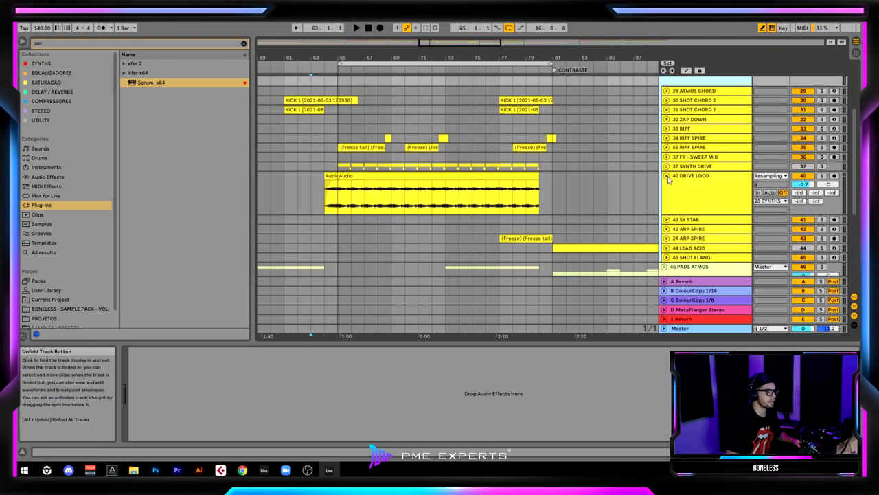
{"action": "scroll", "coordinate": [670, 185], "scroll_direction": "up", "scroll_amount": 3}
{"action": "left_click", "coordinate": [664, 144]}
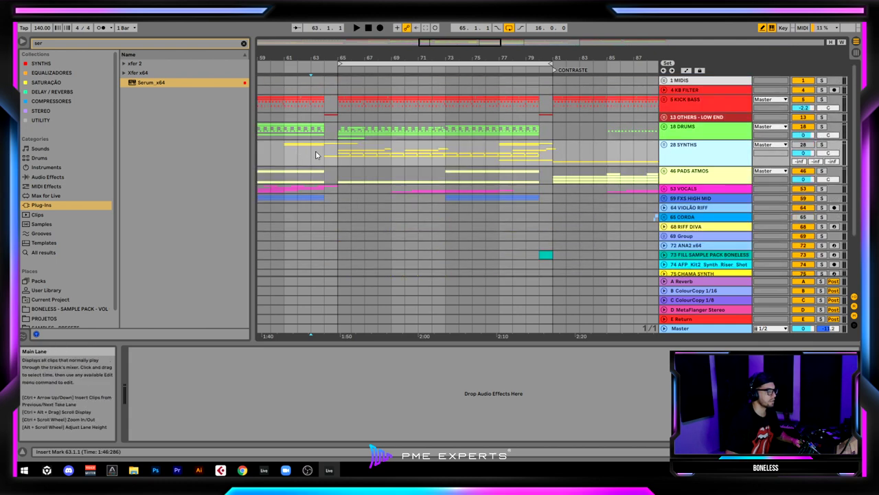
{"action": "key", "text": "space"}
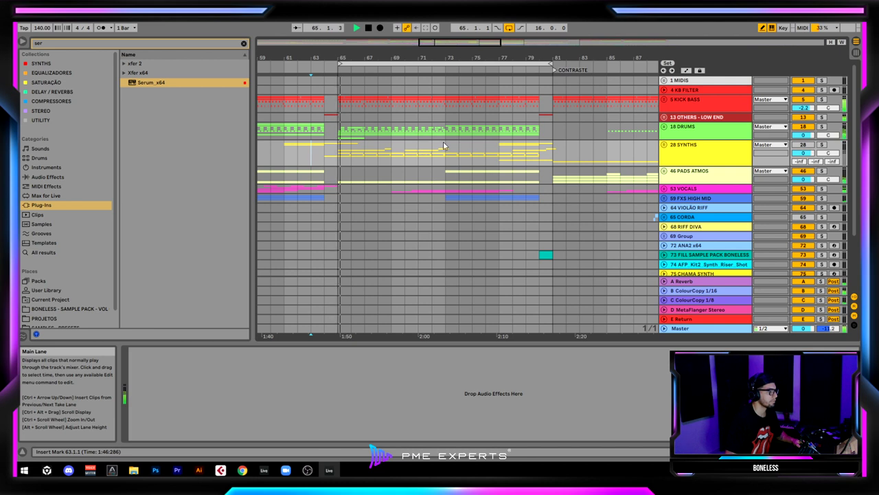
Step: Create an empty four-bar MIDI clip from bar 65 to bar 69 on MIDI track 77
{"action": "scroll", "coordinate": [445, 157], "scroll_direction": "down", "scroll_amount": 4}
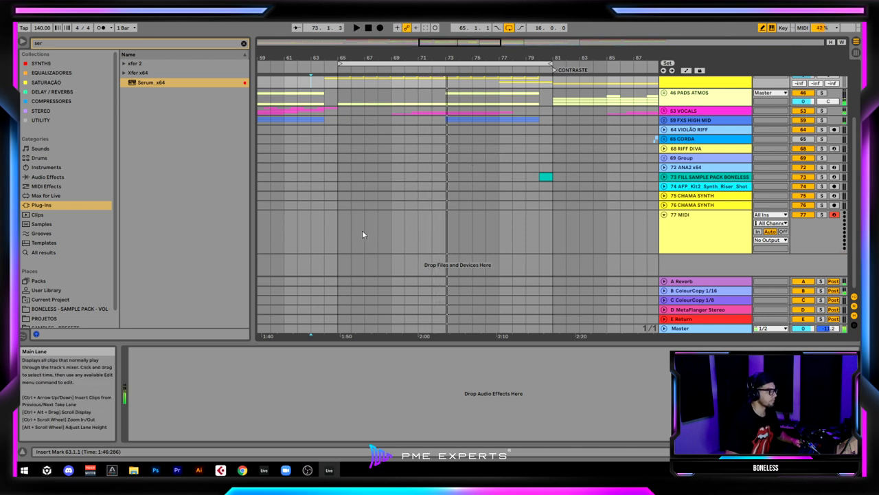
{"action": "left_click_drag", "start_coordinate": [392, 234], "coordinate": [336, 240]}
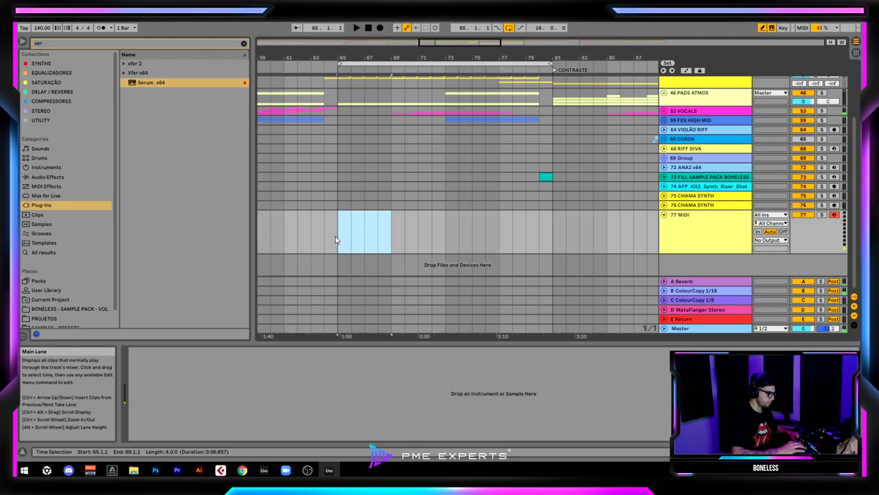
{"action": "key", "text": "ctrl+shift+m"}
{"action": "double_click", "coordinate": [718, 128]}
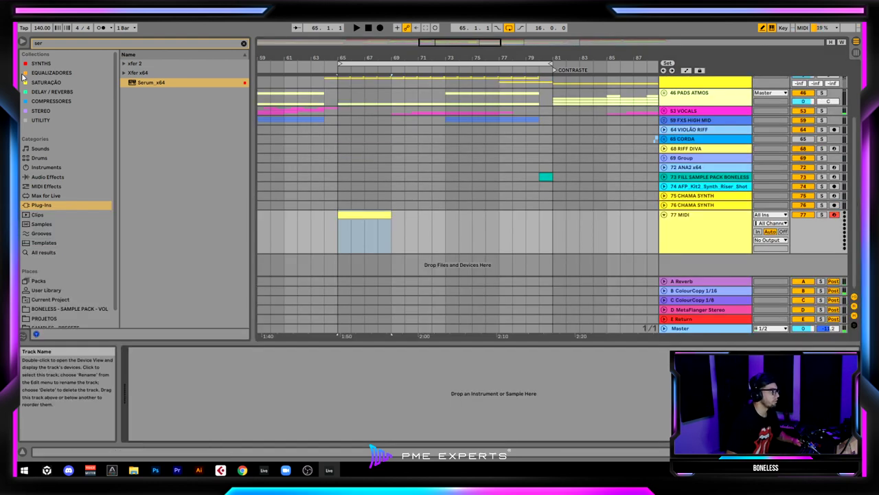
Step: Find Sylenth1 in the SYNTHS collection, load it onto track 77, and close its plug-in window
{"action": "left_click", "coordinate": [154, 43]}
{"action": "left_click", "coordinate": [39, 44]}
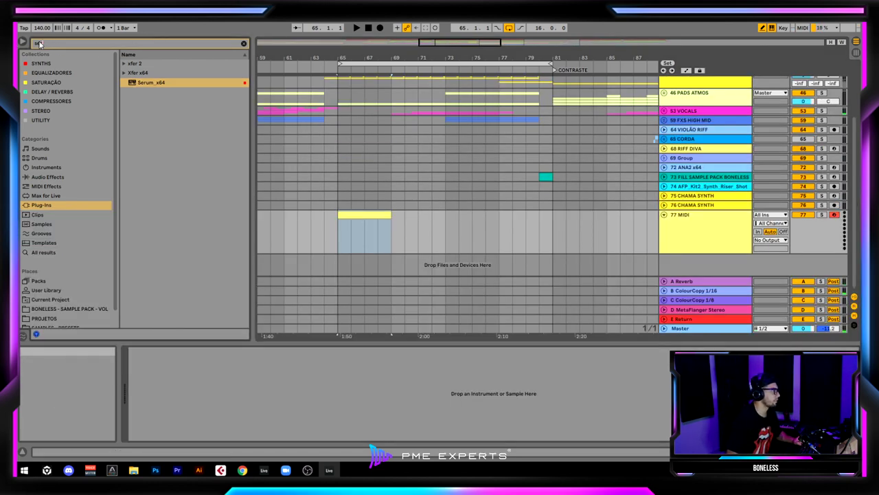
{"action": "type", "text": "sy"}
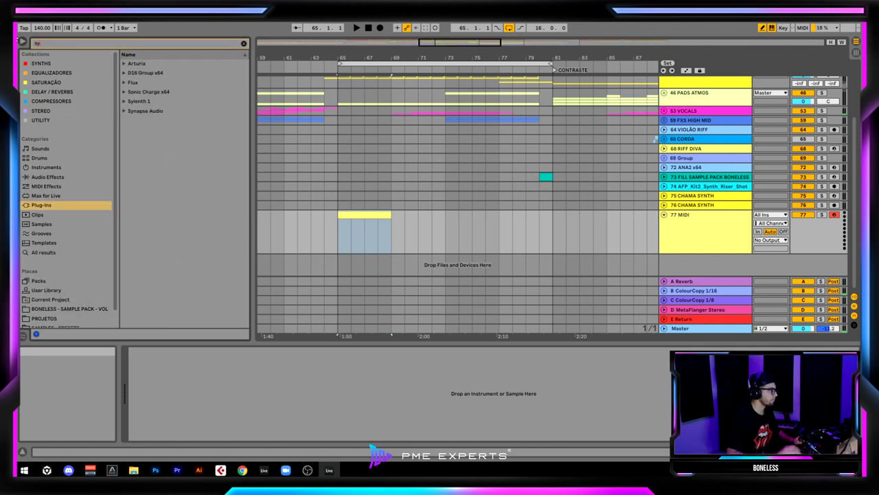
{"action": "left_click", "coordinate": [59, 64]}
{"action": "double_click", "coordinate": [163, 75]}
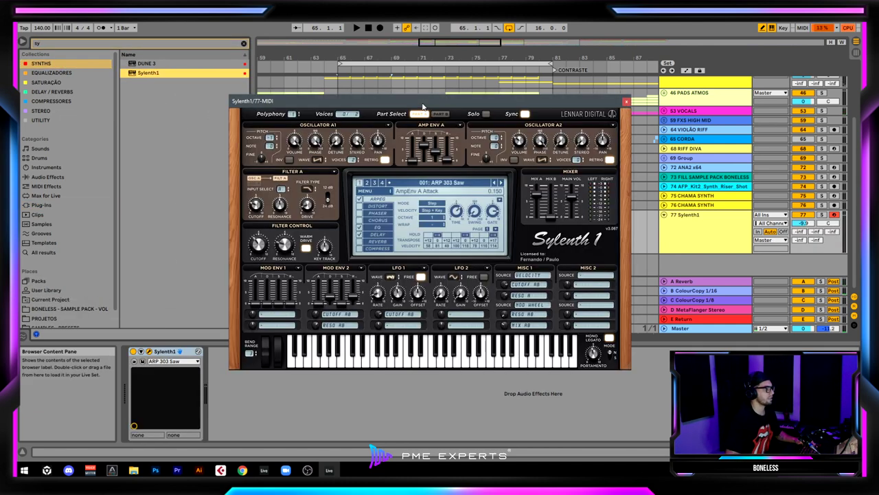
{"action": "left_click", "coordinate": [627, 102]}
Step: Open the new clip for note editing with a fixed 1/16 grid and draw mode off
{"action": "double_click", "coordinate": [371, 221]}
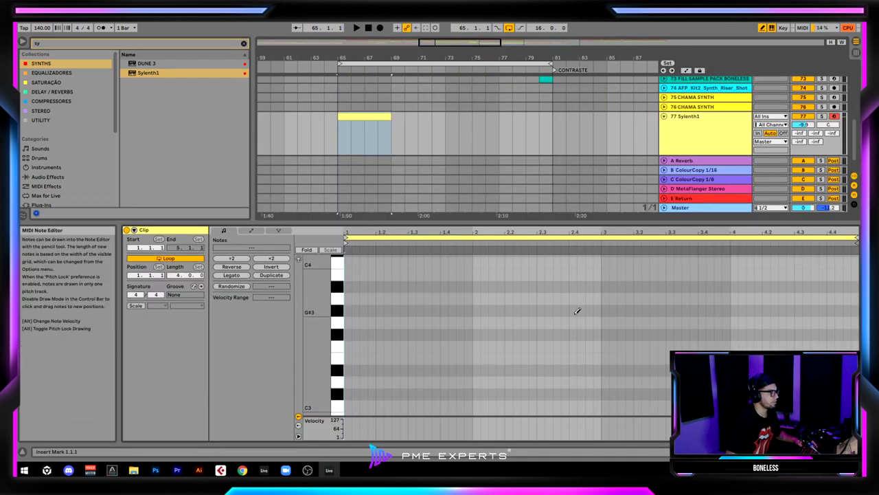
{"action": "right_click", "coordinate": [621, 333]}
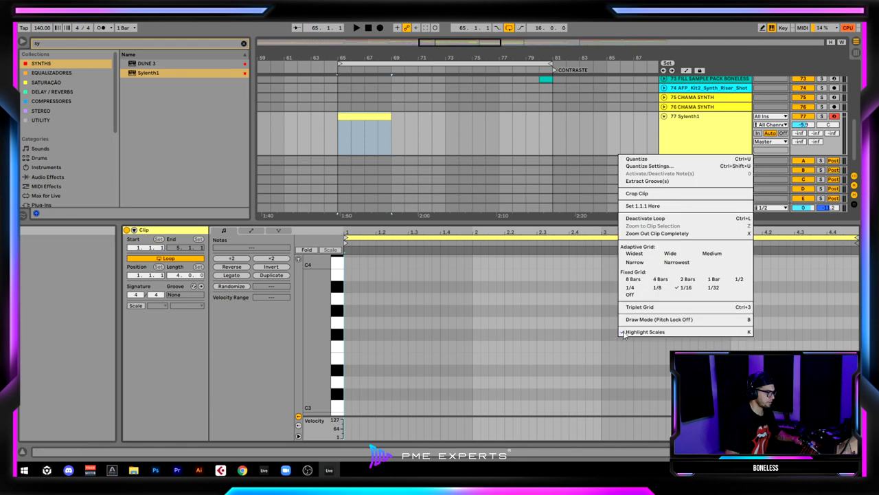
{"action": "left_click", "coordinate": [688, 288]}
{"action": "left_click", "coordinate": [613, 347]}
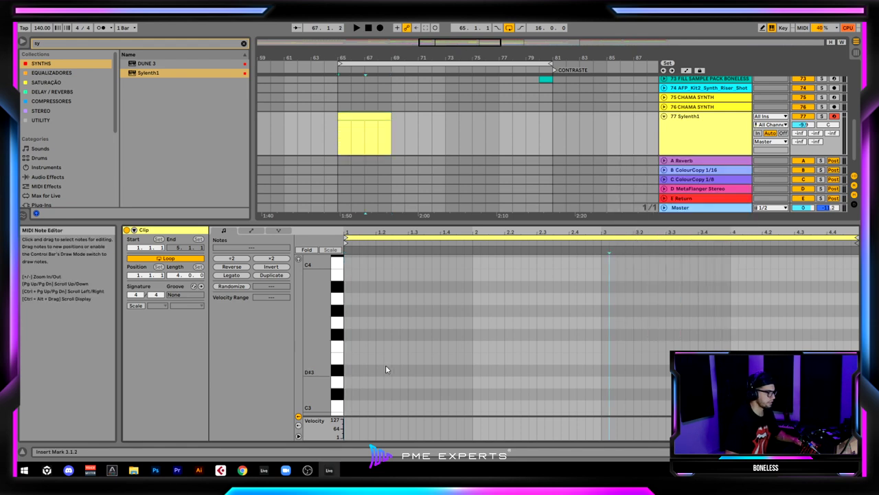
{"action": "mouse_move", "coordinate": [357, 233]}
{"action": "left_mouse_down"}
{"action": "mouse_move", "coordinate": [357, 268]}
{"action": "mouse_move", "coordinate": [376, 273]}
{"action": "mouse_move", "coordinate": [375, 230]}
{"action": "left_mouse_up"}
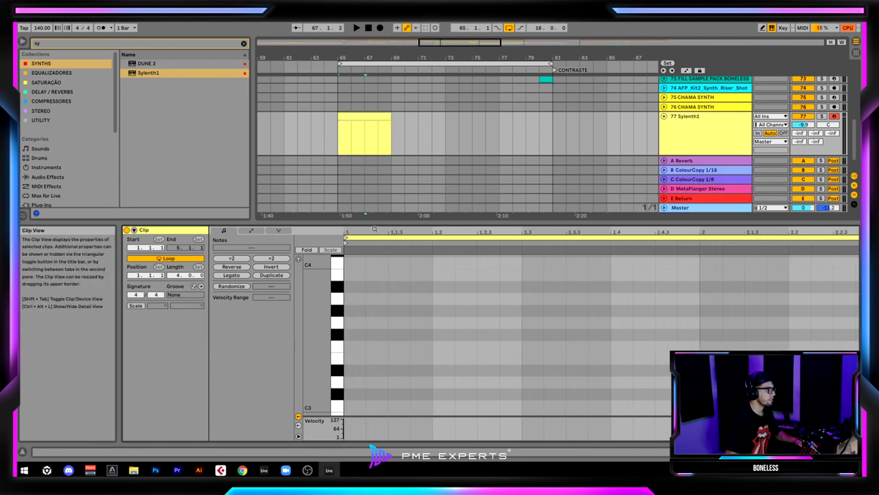
Step: Enable the clip's scale and set it to F#/Gb Minor
{"action": "left_click", "coordinate": [135, 305]}
{"action": "left_click", "coordinate": [158, 305]}
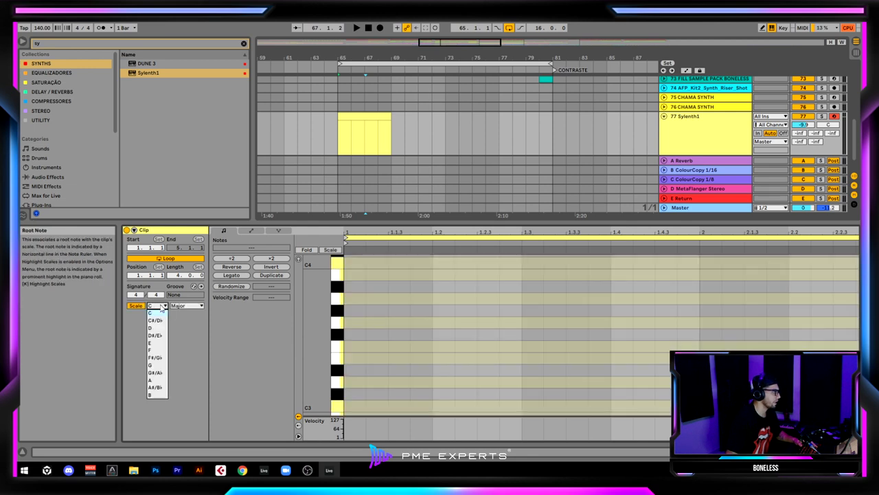
{"action": "left_click", "coordinate": [160, 359]}
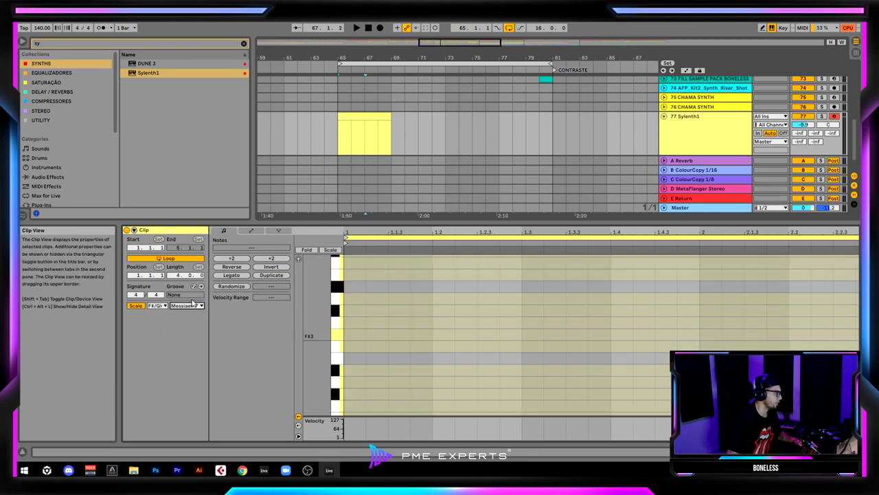
{"action": "left_click", "coordinate": [188, 306]}
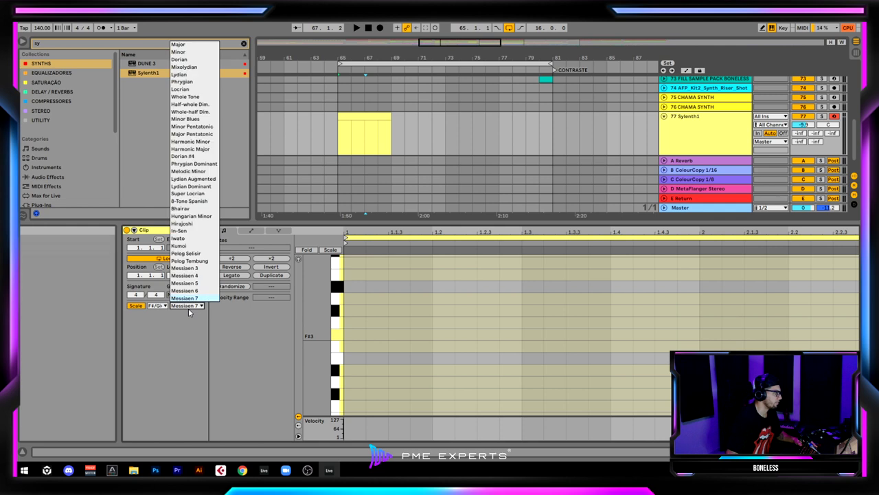
{"action": "left_click", "coordinate": [199, 53]}
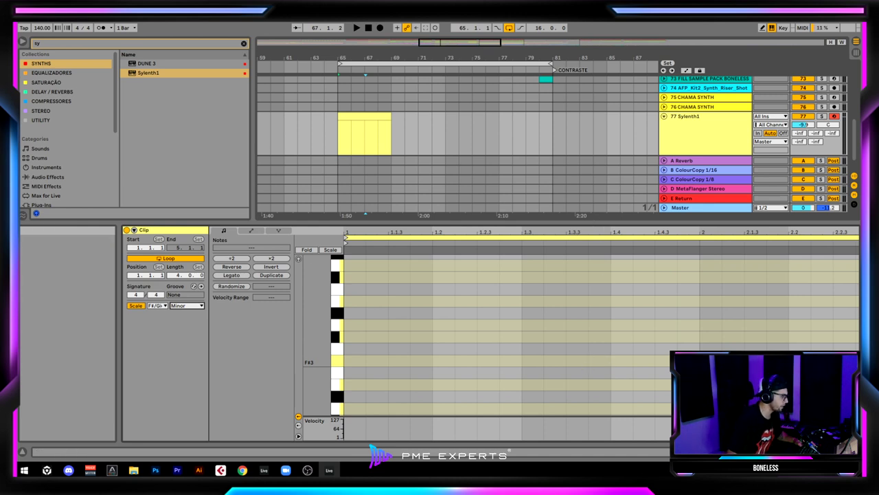
Step: Add sixteenth-length F#3 notes at 1.1.1, 1.1.4 and 1.2.3 in the clip, and solo the Sylenth1 track
{"action": "left_click", "coordinate": [677, 129]}
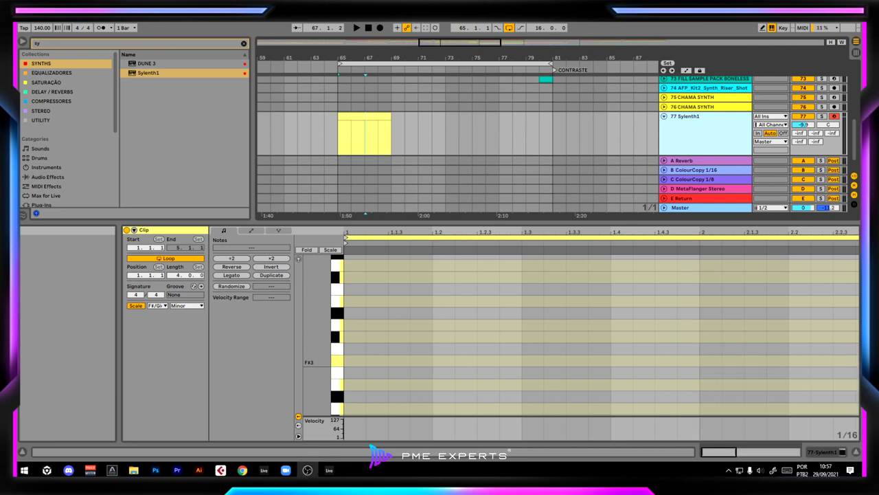
{"action": "double_click", "coordinate": [354, 115]}
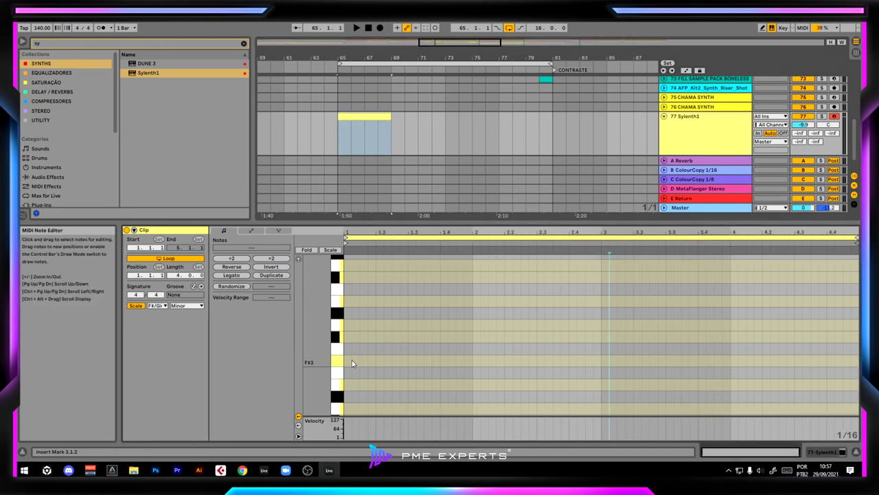
{"action": "double_click", "coordinate": [352, 360]}
{"action": "key", "text": "space"}
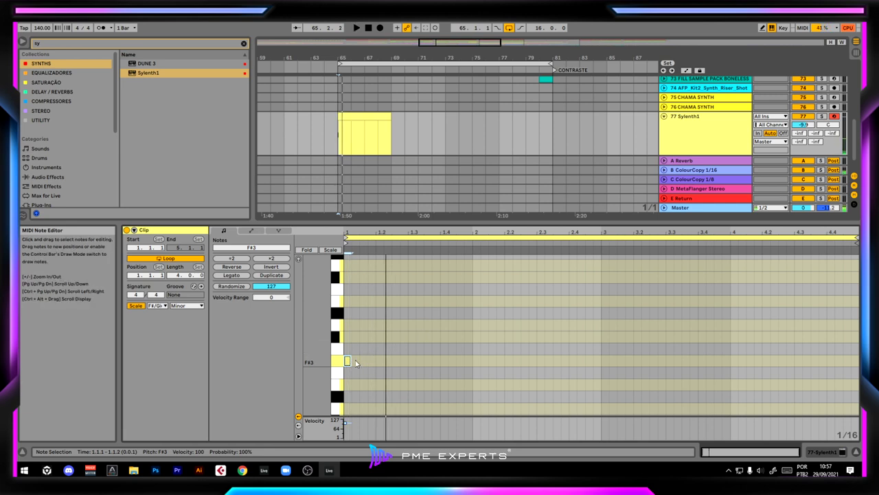
{"action": "double_click", "coordinate": [372, 362]}
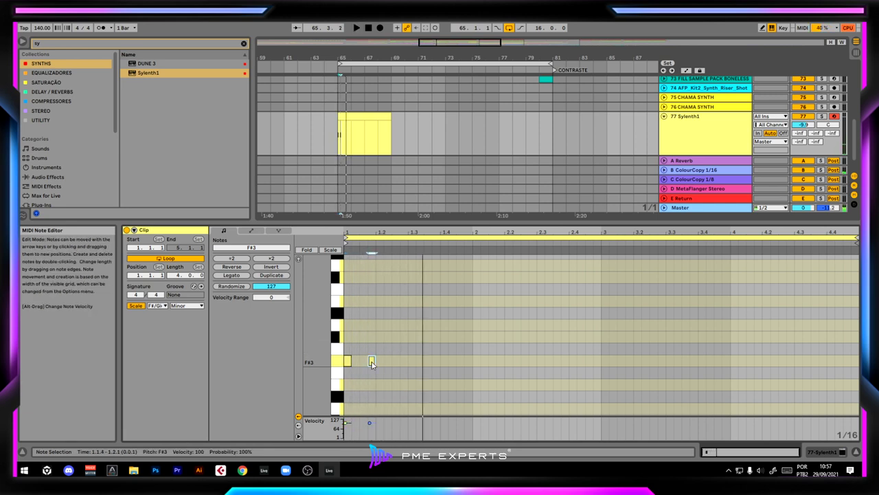
{"action": "left_click_drag", "start_coordinate": [372, 364], "coordinate": [396, 363]}
{"action": "left_click", "coordinate": [822, 116]}
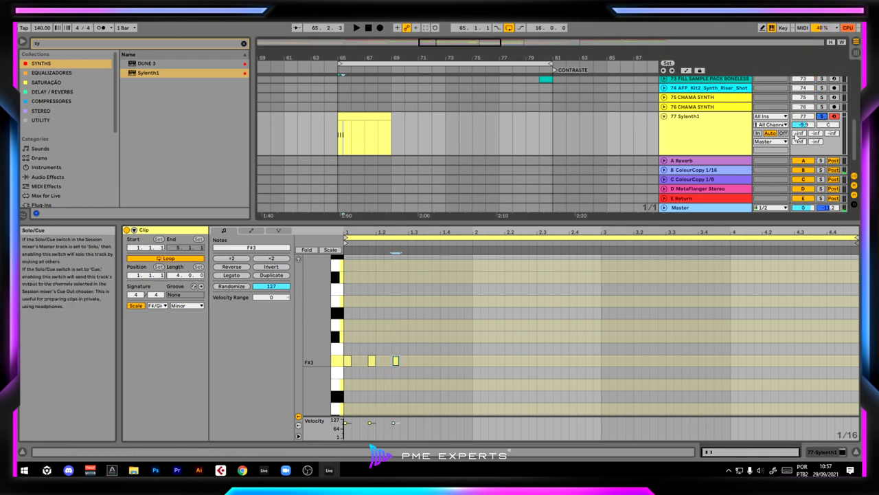
Step: Try a fixed 1/32 grid while playing the notes, and return the grid to 1/16
{"action": "right_click", "coordinate": [475, 358]}
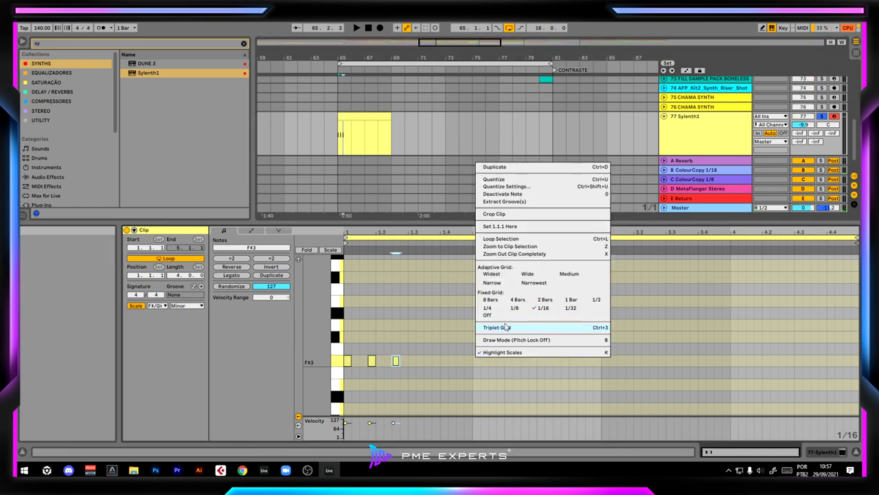
{"action": "left_click", "coordinate": [570, 308]}
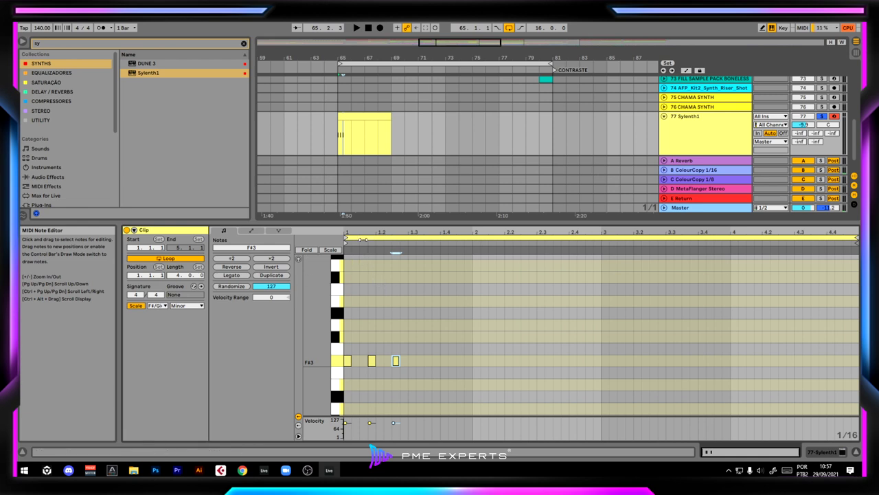
{"action": "left_click_drag", "start_coordinate": [365, 232], "coordinate": [388, 268]}
{"action": "key", "text": "space"}
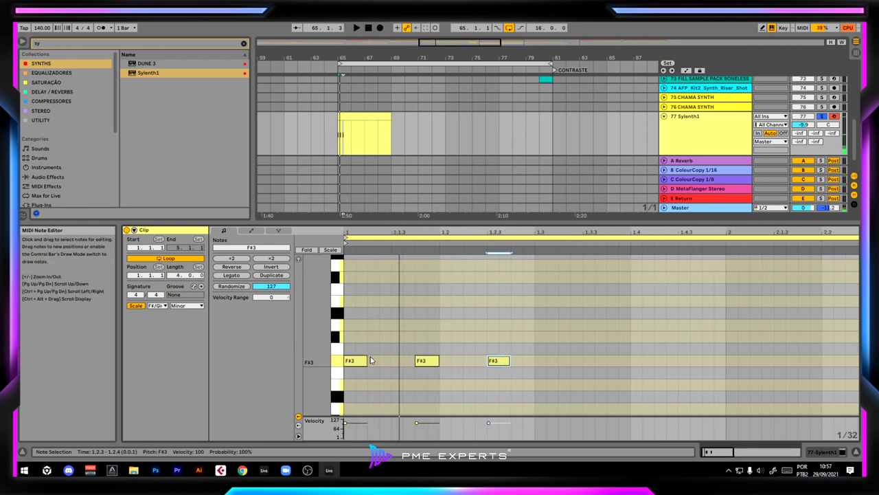
{"action": "left_click", "coordinate": [377, 341]}
{"action": "right_click", "coordinate": [379, 335]}
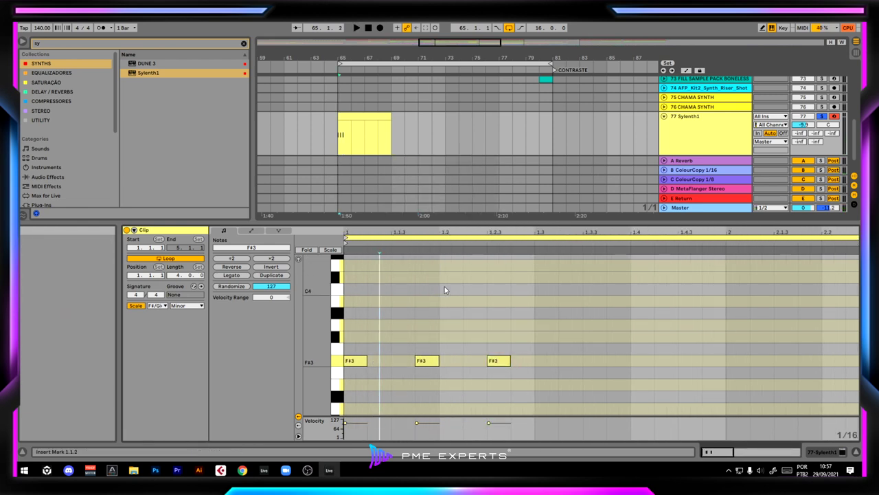
{"action": "left_click", "coordinate": [441, 291]}
Step: Duplicate the first F#3 note three times to fill beat one, and delete the note at 1.2.3
{"action": "left_click", "coordinate": [360, 360]}
{"action": "key", "text": "ctrl+d"}
{"action": "key", "text": "ctrl+d"}
{"action": "key", "text": "ctrl+d"}
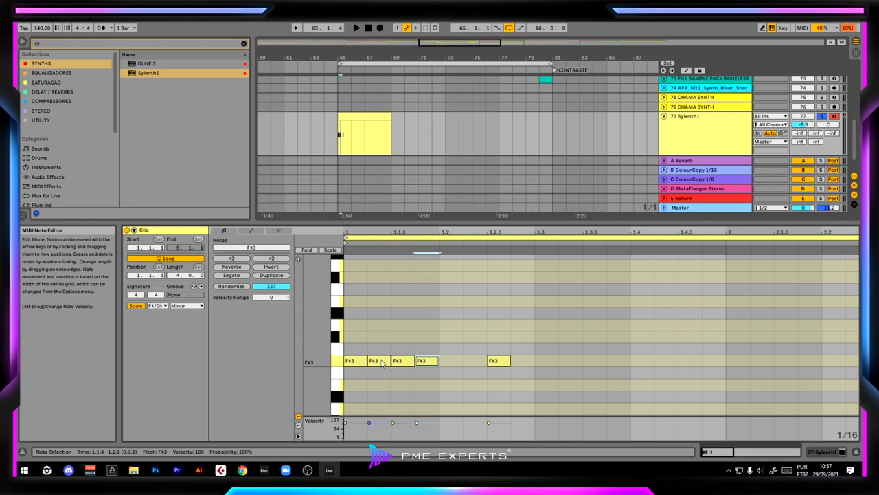
{"action": "left_click", "coordinate": [499, 360]}
{"action": "key", "text": "Delete"}
Step: Duplicate the four F#3 sixteenth notes three times to fill the first bar
{"action": "key", "text": "ctrl+a"}
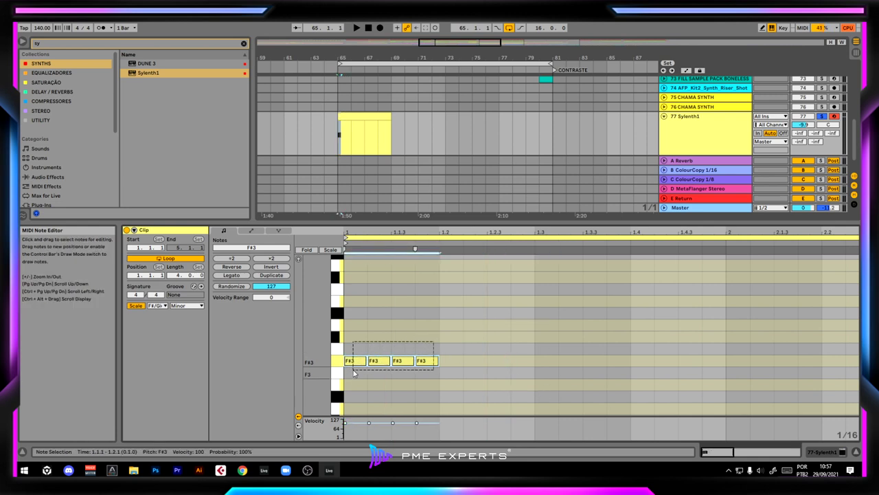
{"action": "key", "text": "ctrl+d"}
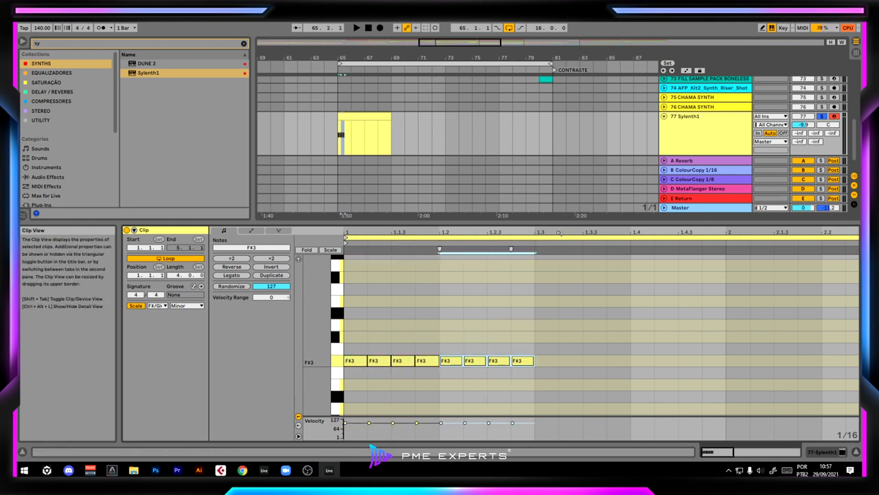
{"action": "key", "text": "minus"}
{"action": "key", "text": "ctrl+d"}
{"action": "key", "text": "ctrl+d"}
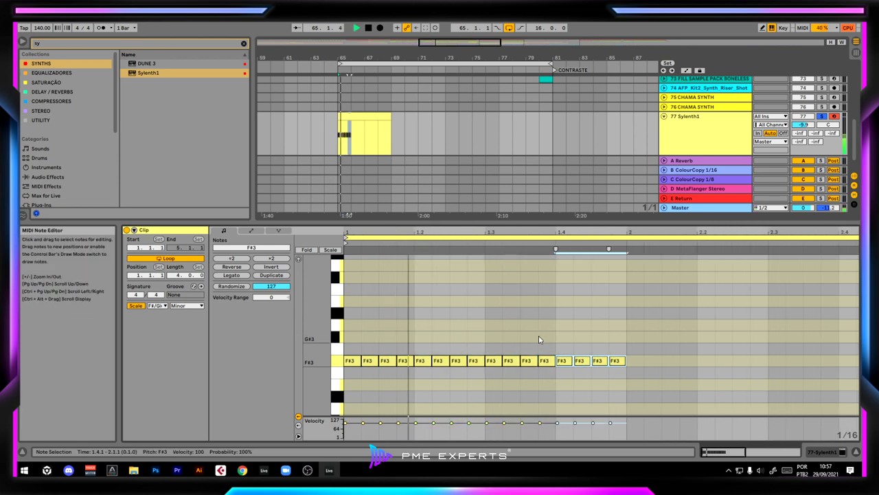
Step: Raise the F#3 note at 1.1.2 to G#3 and the one at 1.1.3 to A3
{"action": "left_click", "coordinate": [367, 360]}
{"action": "left_click", "coordinate": [385, 360]}
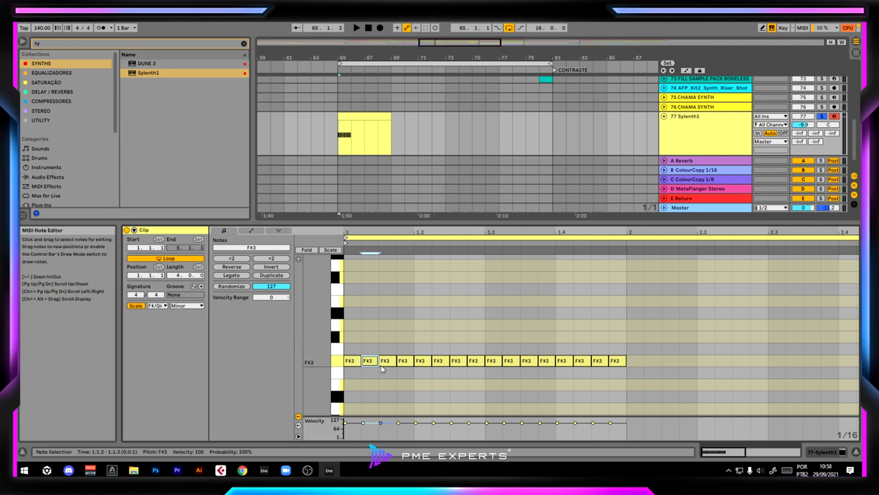
{"action": "left_click_drag", "start_coordinate": [369, 360], "coordinate": [390, 324]}
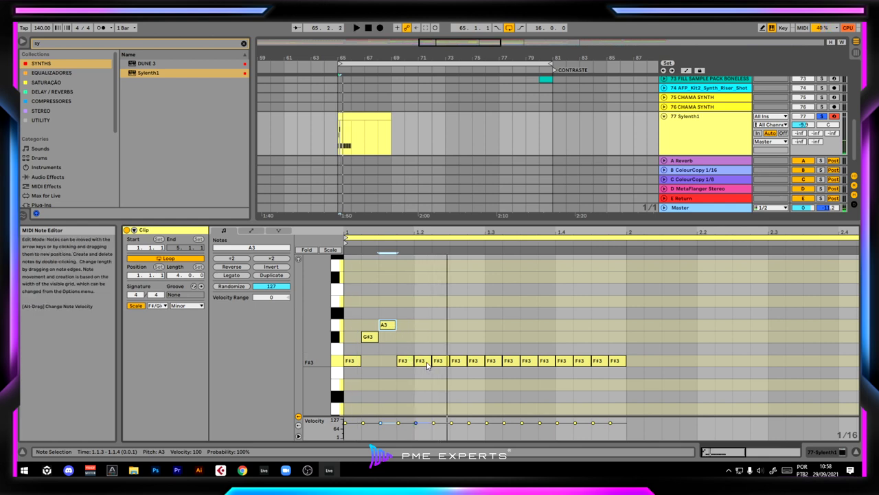
Step: Raise the F#3 note at 1.2.1 to G#3 and the one at 1.2.3 to E4, and play the clip
{"action": "left_click_drag", "start_coordinate": [426, 362], "coordinate": [460, 298]}
{"action": "scroll", "coordinate": [462, 309], "scroll_direction": "down", "scroll_amount": 2}
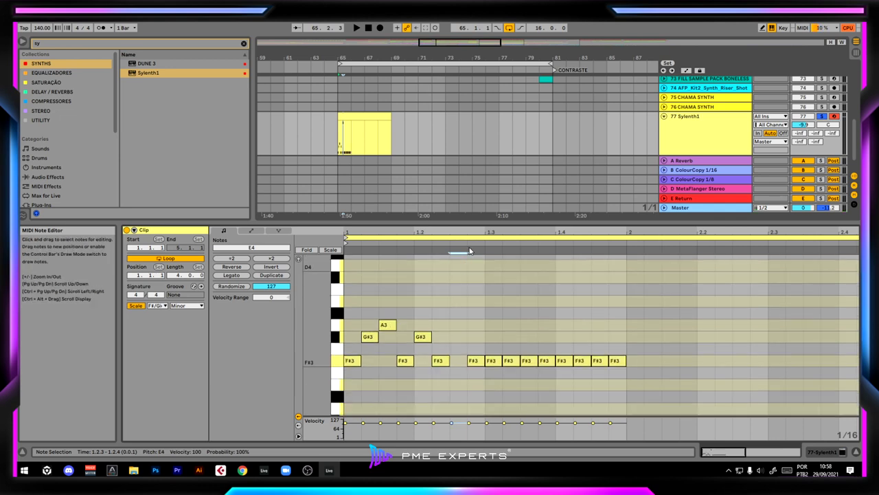
{"action": "scroll", "coordinate": [395, 329], "scroll_direction": "up", "scroll_amount": 1}
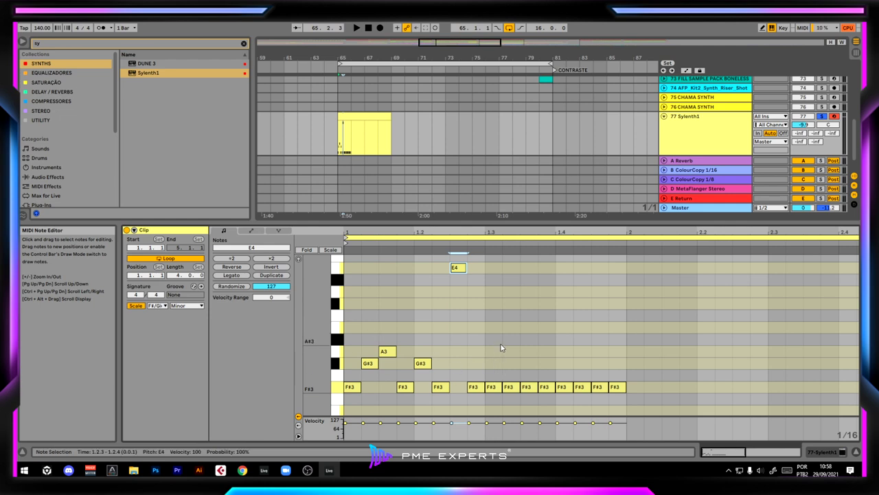
{"action": "key", "text": "space"}
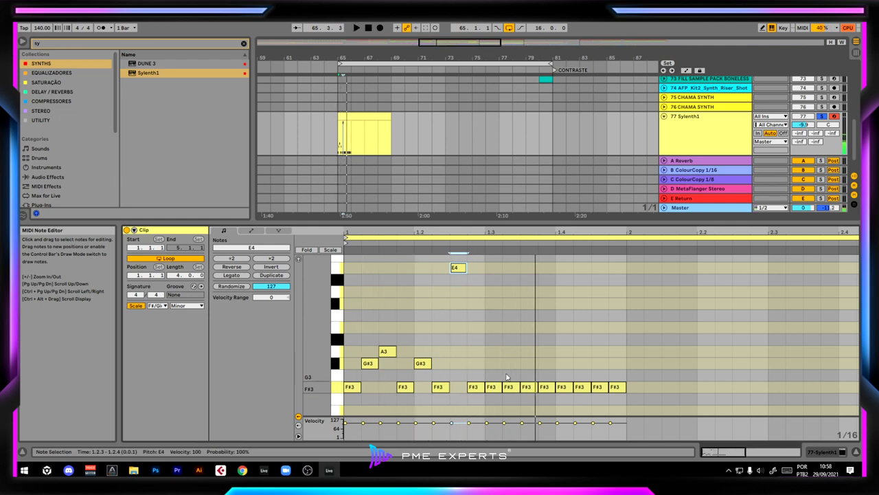
Step: Raise the F#3 note at 1.2.4 by an octave to F#4, and play the phrase to check it
{"action": "left_click", "coordinate": [472, 386]}
{"action": "key", "text": "shift+Up"}
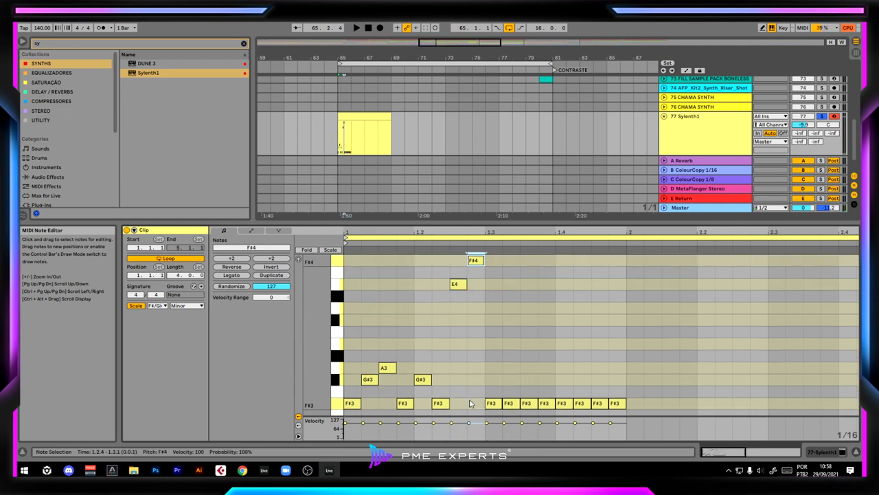
{"action": "key", "text": "space"}
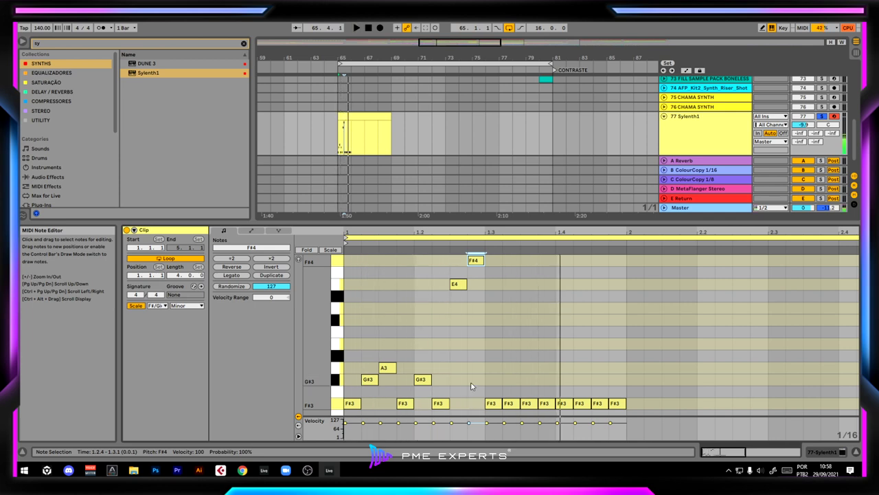
{"action": "left_click", "coordinate": [386, 368]}
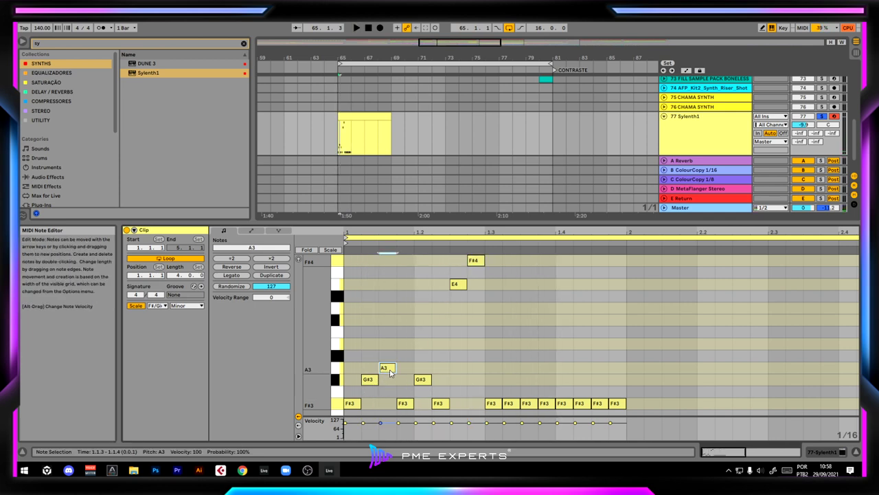
{"action": "key", "text": "space"}
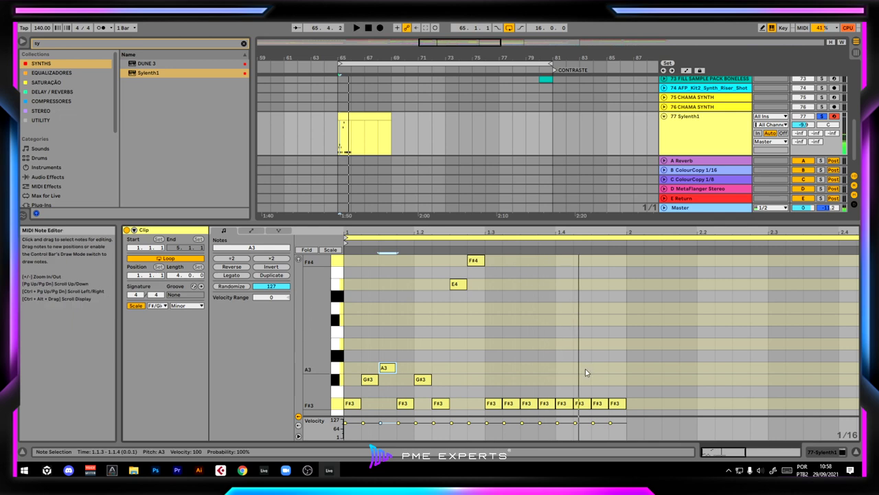
Step: Delete the F#3 notes in beats three and four, and duplicate the phrase from the first two beats into them
{"action": "left_click_drag", "start_coordinate": [492, 386], "coordinate": [700, 427]}
{"action": "key", "text": "Delete"}
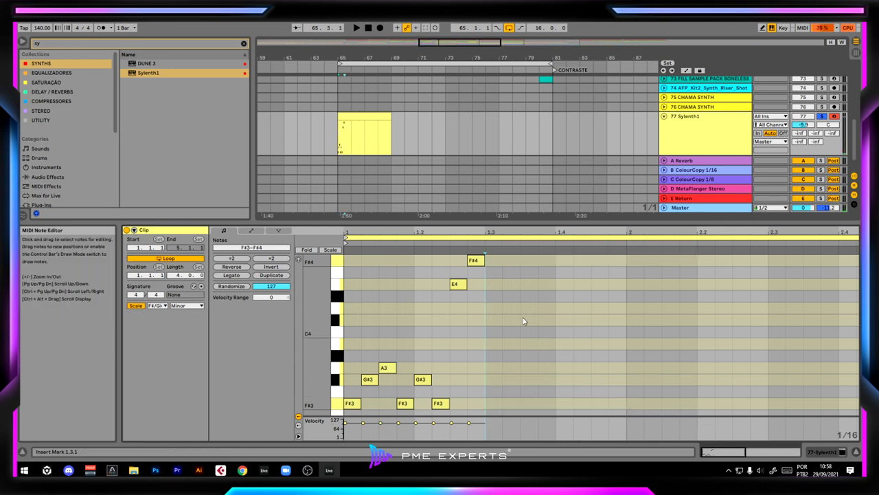
{"action": "left_click_drag", "start_coordinate": [485, 255], "coordinate": [344, 393]}
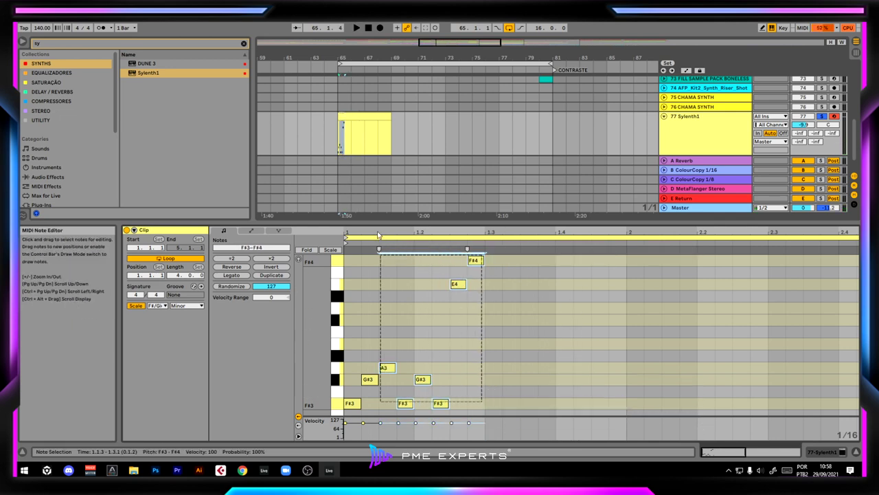
{"action": "key", "text": "ctrl+d"}
Step: Try all the notes an octave lower with an F#2 note added at 1.3.1, and undo both changes
{"action": "key", "text": "ctrl+a"}
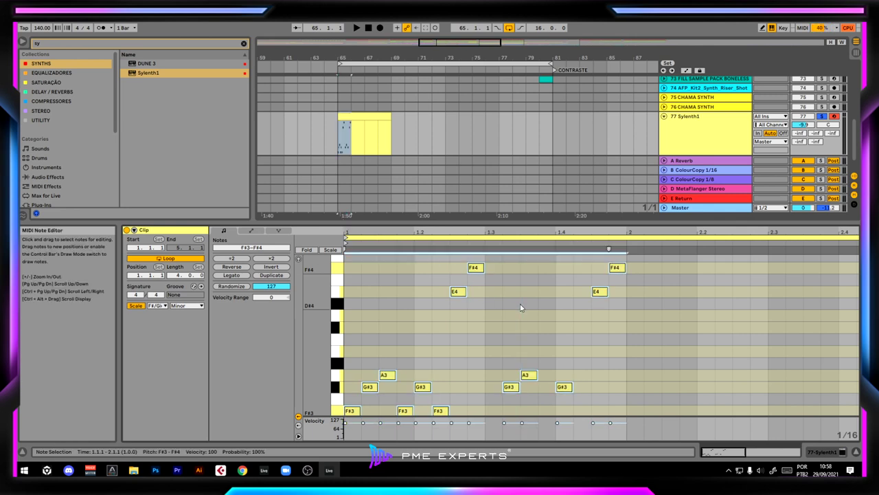
{"action": "key", "text": "shift+Down"}
{"action": "key", "text": "space"}
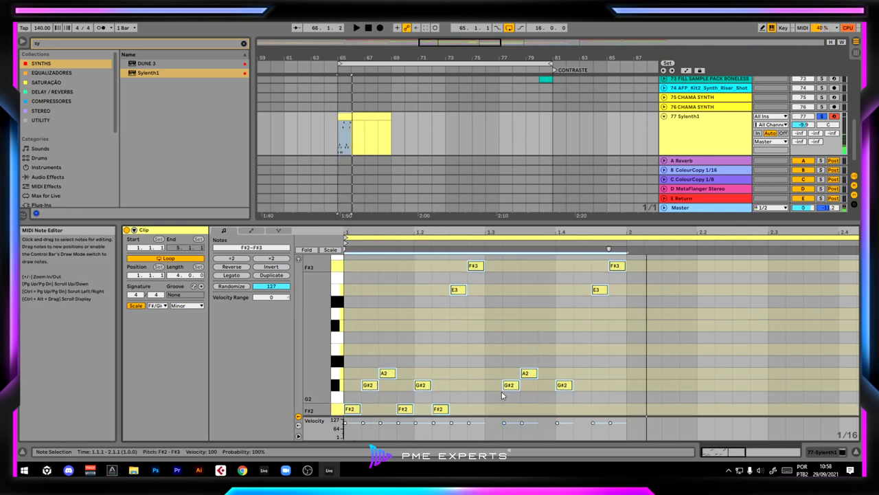
{"action": "key", "text": "space"}
{"action": "double_click", "coordinate": [493, 409]}
{"action": "key", "text": "space"}
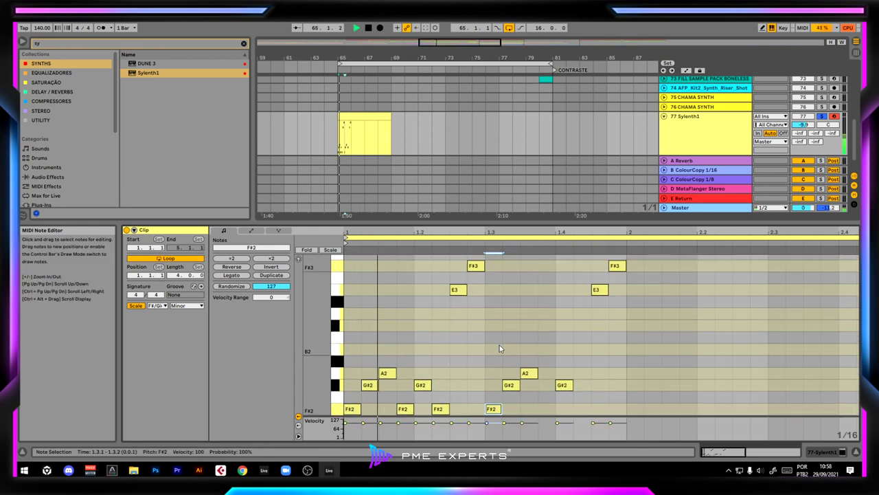
{"action": "key", "text": "space"}
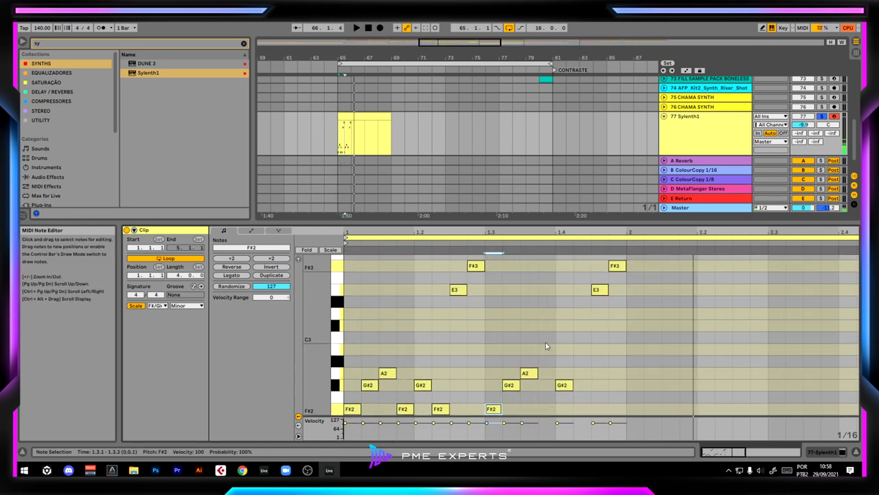
{"action": "key", "text": "ctrl+z"}
{"action": "key", "text": "ctrl+z"}
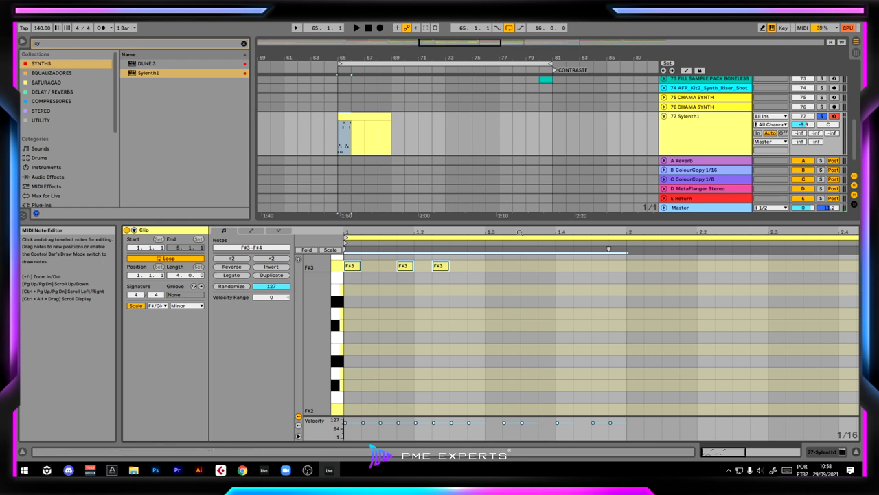
Step: Try duplicating the first bar's notes into bar 2, play them, and undo the duplication
{"action": "left_click_drag", "start_coordinate": [468, 232], "coordinate": [467, 205]}
{"action": "scroll", "coordinate": [402, 335], "scroll_direction": "up", "scroll_amount": 3}
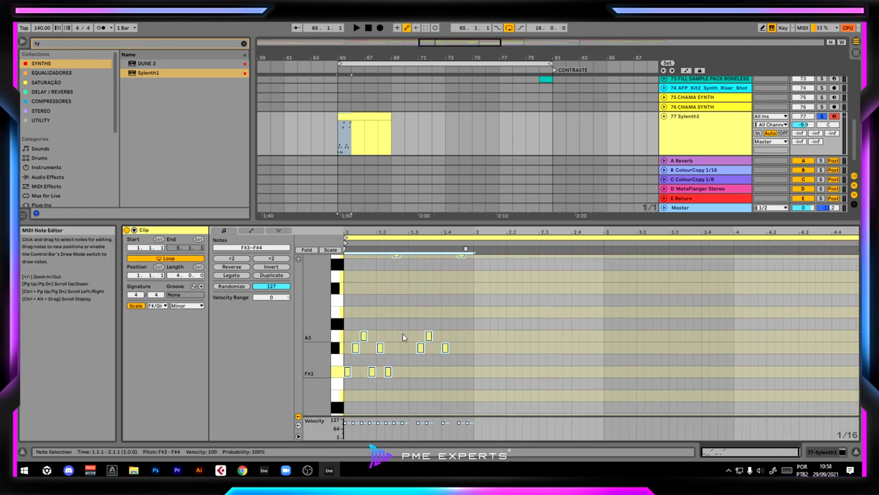
{"action": "scroll", "coordinate": [402, 333], "scroll_direction": "up", "scroll_amount": 2}
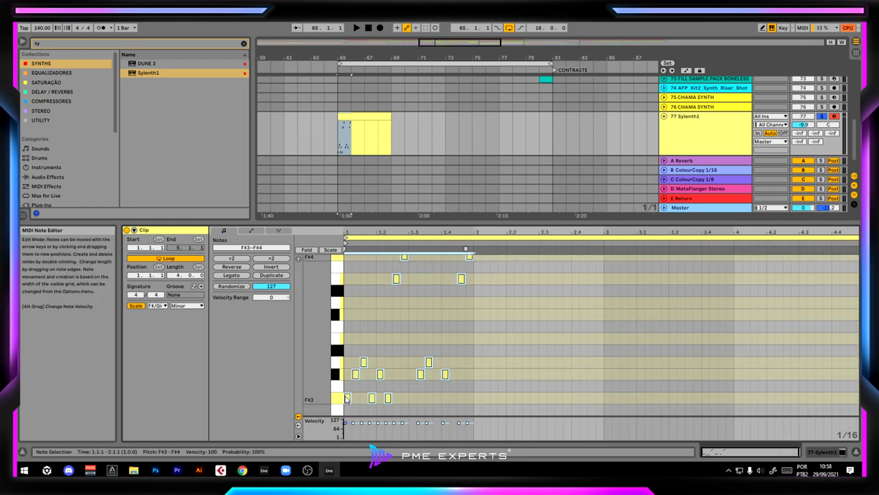
{"action": "key", "text": "ctrl+d"}
{"action": "key", "text": "space"}
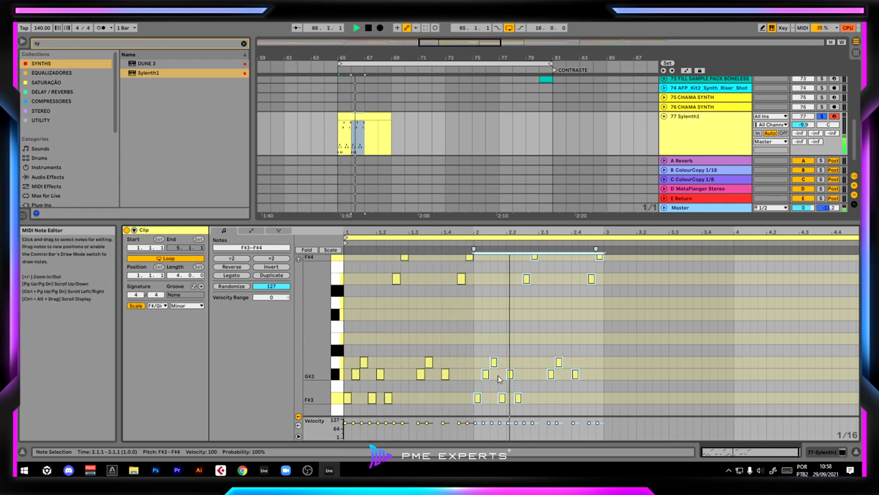
{"action": "key", "text": "space"}
{"action": "key", "text": "ctrl+z"}
Step: Add a sixteenth-length F#3 note at 1.3.1, and move the G#3 note at 1.4.1 to 1.3.4
{"action": "left_click", "coordinate": [421, 392]}
{"action": "left_click_drag", "start_coordinate": [421, 393], "coordinate": [530, 252]}
{"action": "double_click", "coordinate": [412, 398]}
{"action": "key", "text": "space"}
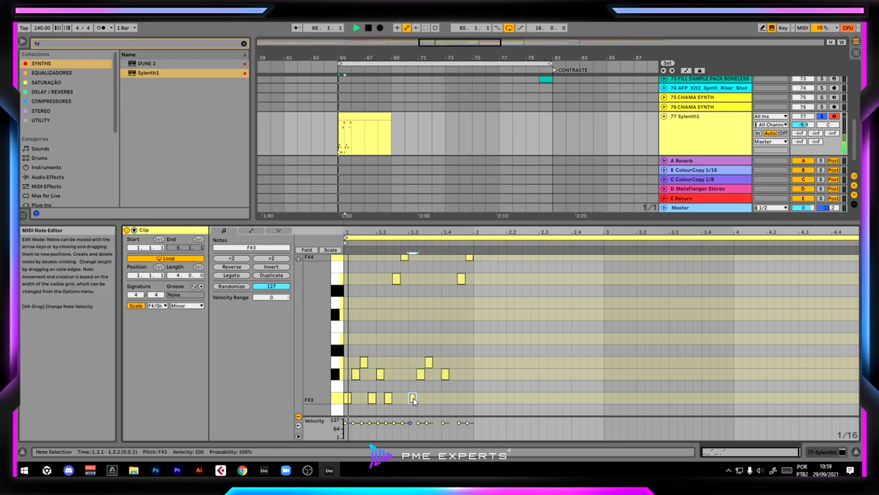
{"action": "key", "text": "space"}
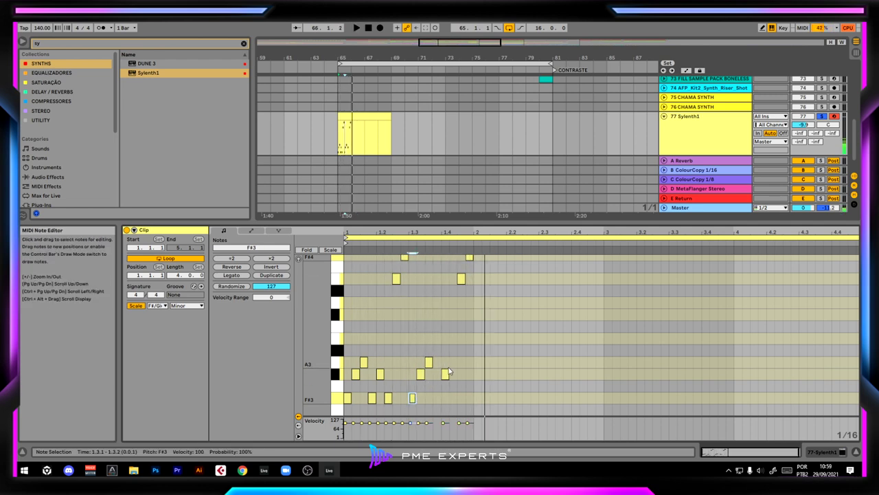
{"action": "left_click", "coordinate": [445, 374]}
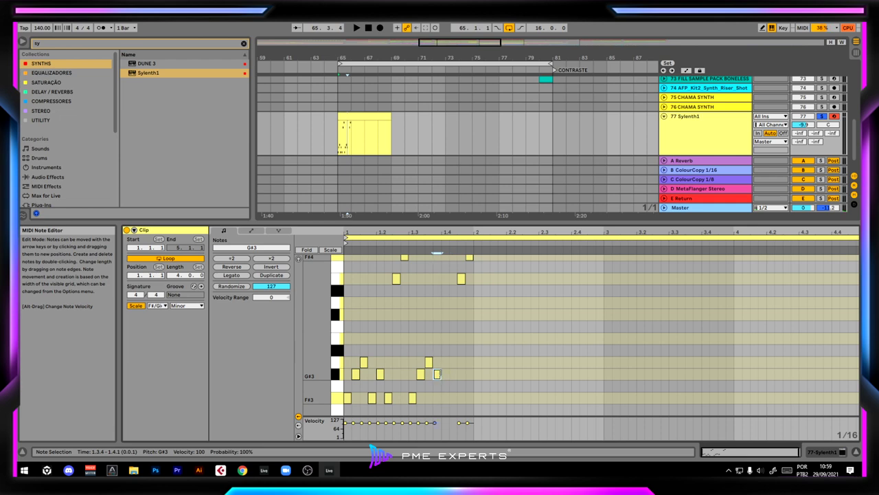
{"action": "key", "text": "space"}
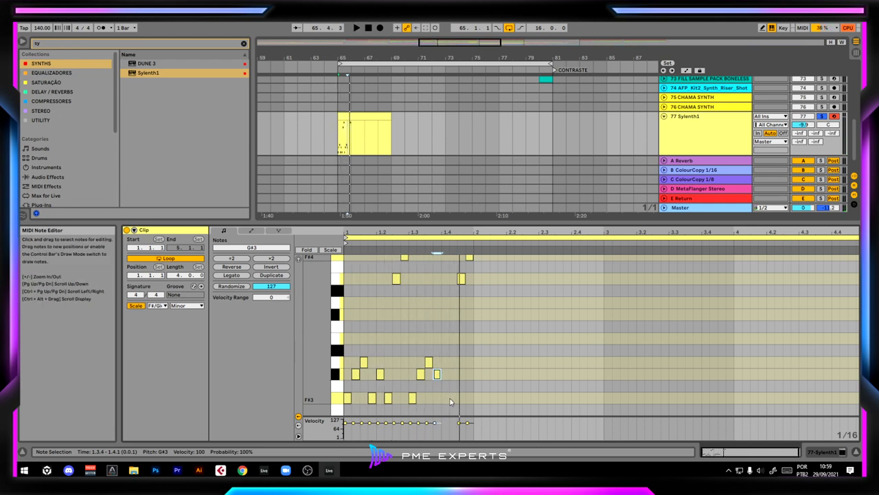
Step: Add sixteenth-length notes B3 at 1.4.1 and C#4 at 1.4.2, replacing a trial F#3 at 1.4.2
{"action": "double_click", "coordinate": [451, 401]}
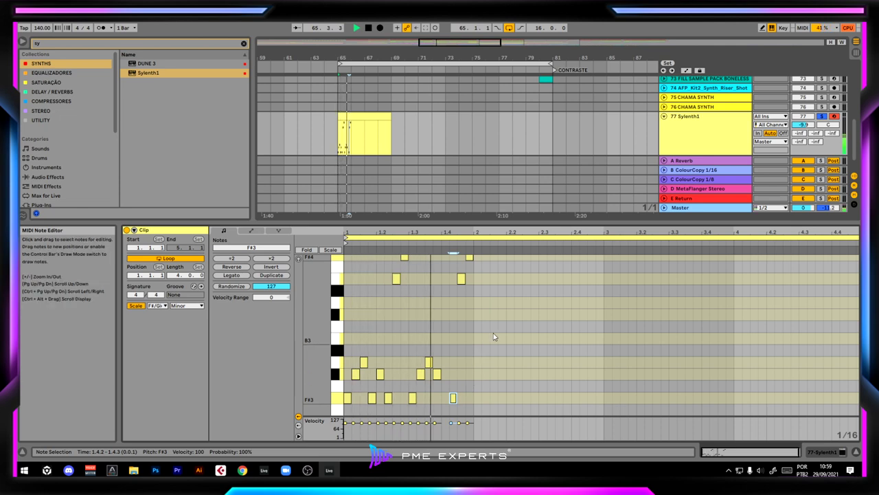
{"action": "double_click", "coordinate": [447, 337]}
{"action": "double_click", "coordinate": [454, 398]}
{"action": "key", "text": "space"}
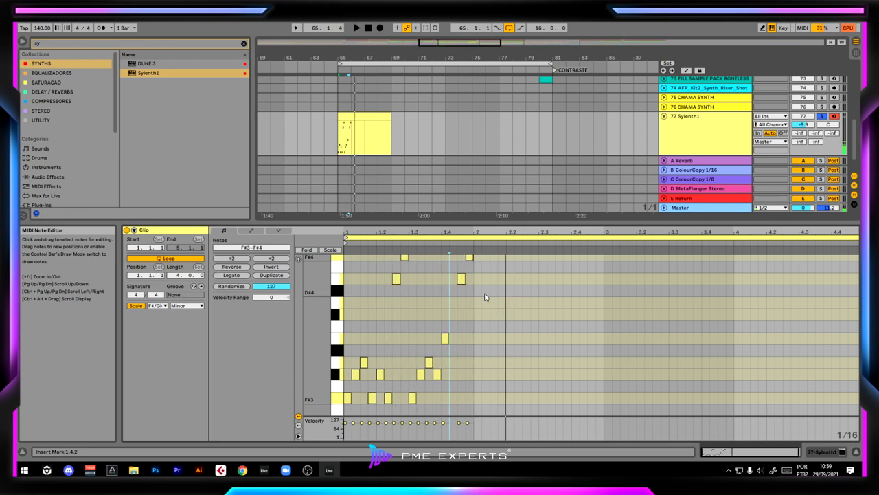
{"action": "double_click", "coordinate": [452, 303]}
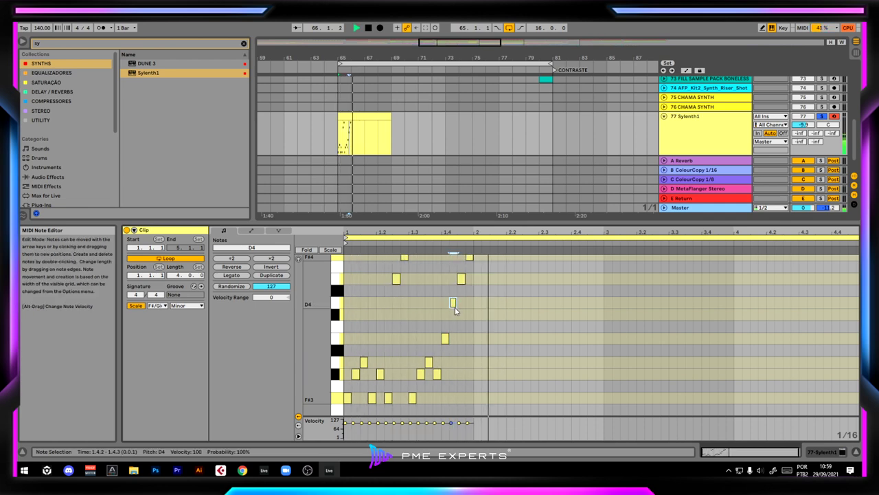
{"action": "left_click_drag", "start_coordinate": [454, 310], "coordinate": [454, 316]}
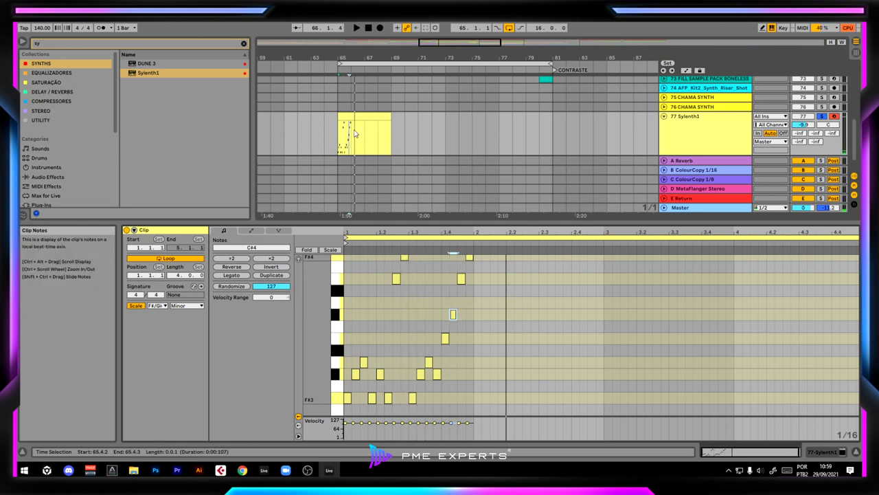
Step: Fill bars 65 to 68 with the one-bar pattern as one consolidated clip, and loop the arrangement over it
{"action": "left_click_drag", "start_coordinate": [355, 134], "coordinate": [396, 129]}
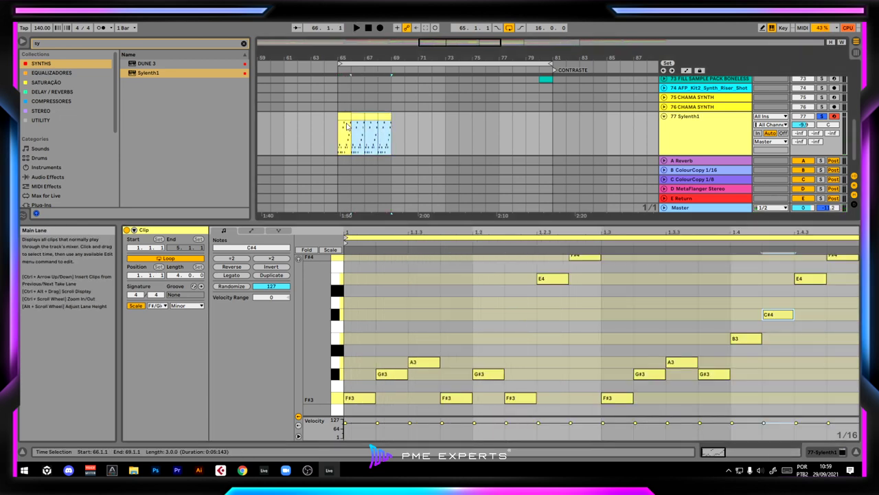
{"action": "key", "text": "ctrl+j"}
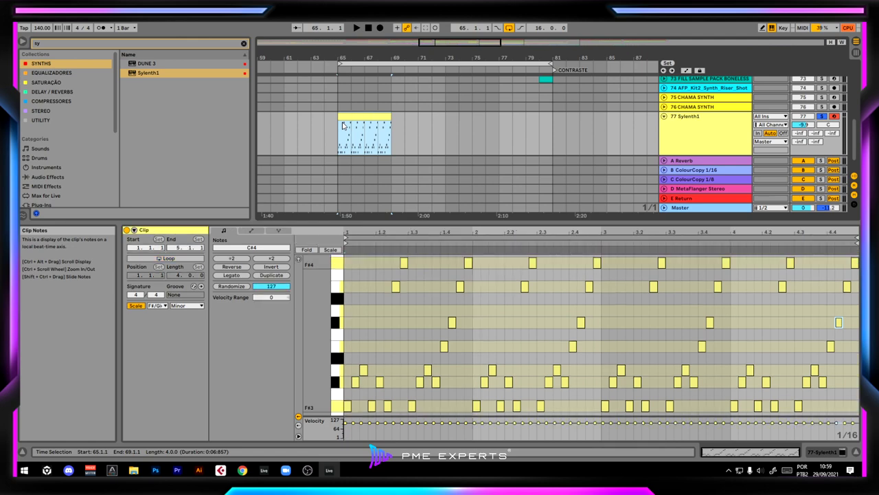
{"action": "key", "text": "ctrl+l"}
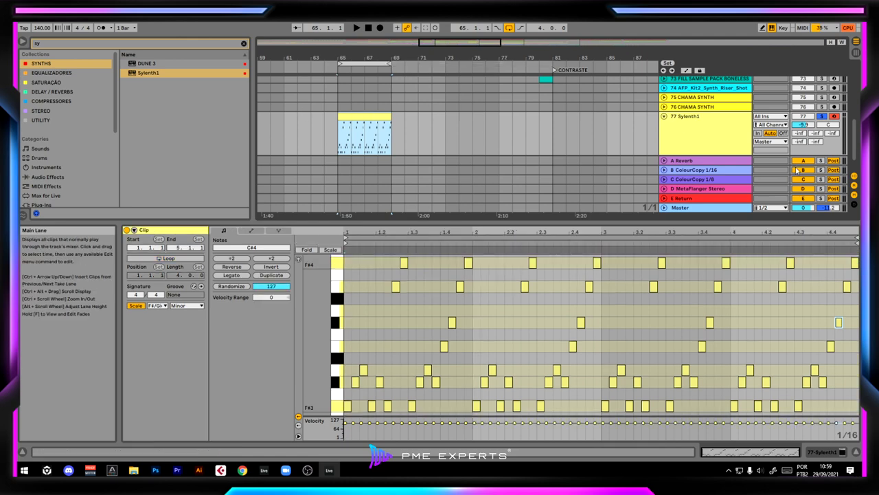
Step: Open the Sylenth1 editor and set Oscillator A1's octave to -1, playing the loop to hear the sound
{"action": "double_click", "coordinate": [742, 140]}
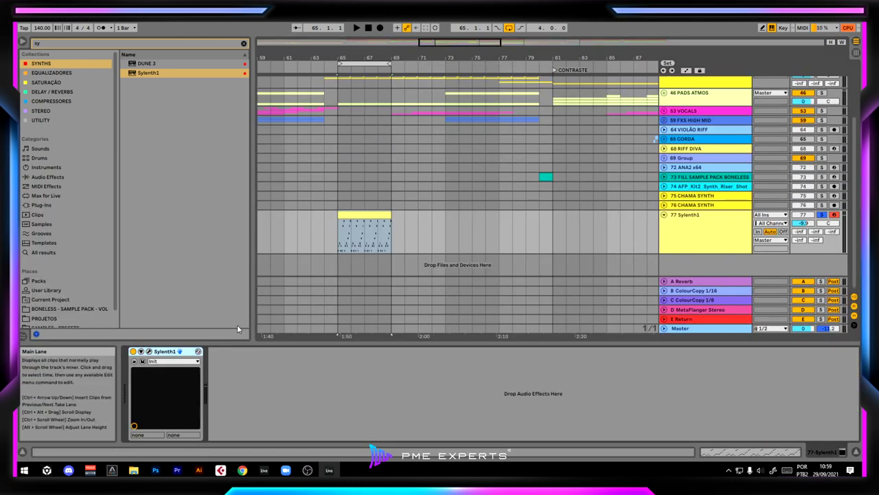
{"action": "left_click", "coordinate": [149, 351]}
{"action": "key", "text": "space"}
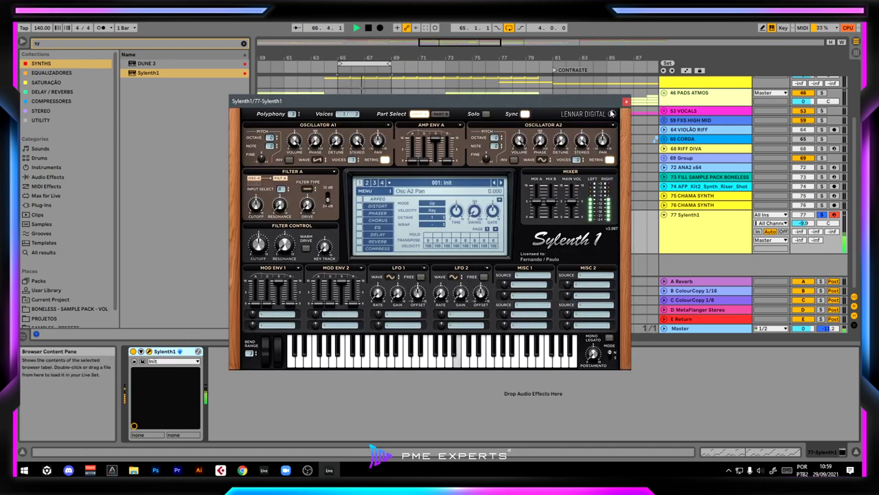
{"action": "left_click_drag", "start_coordinate": [603, 105], "coordinate": [563, 113]}
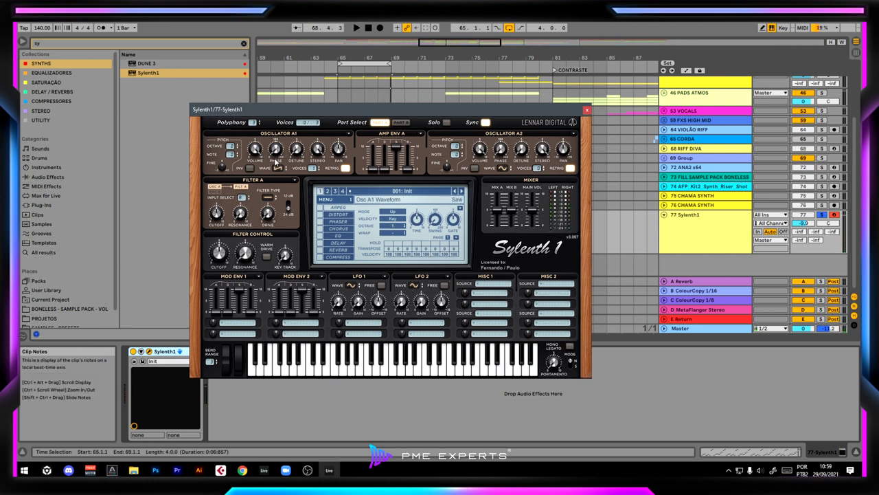
{"action": "left_click", "coordinate": [233, 148]}
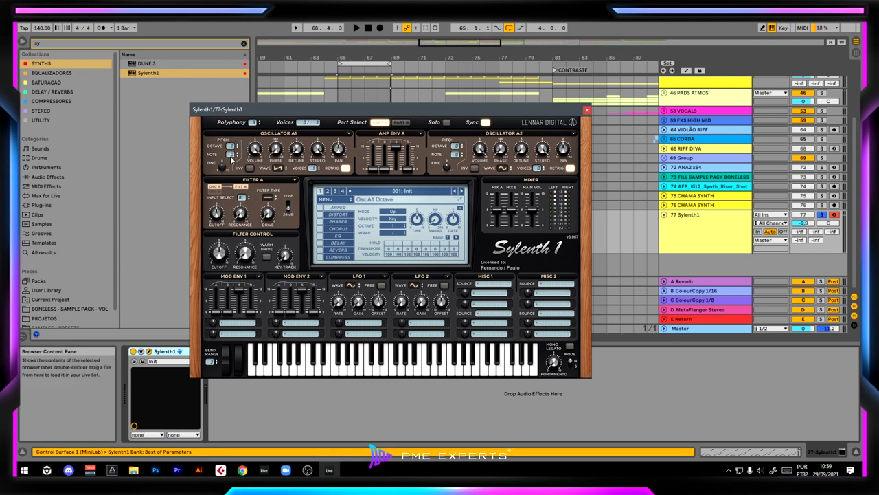
{"action": "key", "text": "space"}
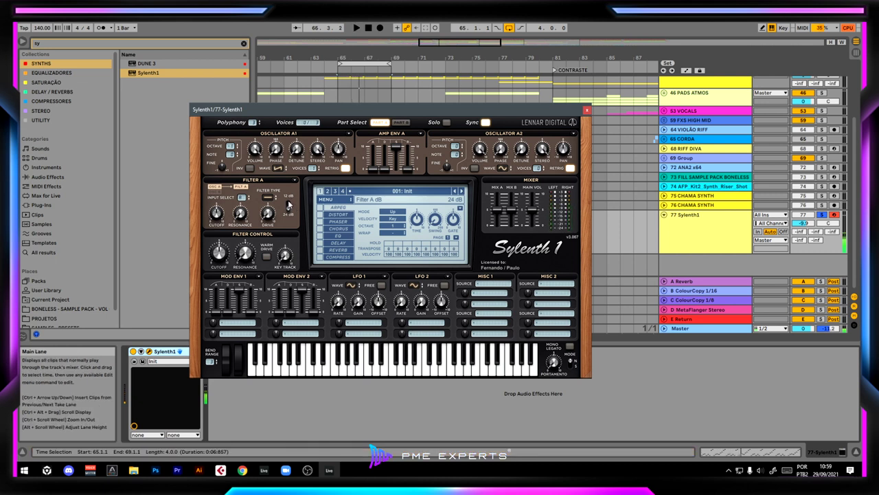
Step: Apply a low-pass type with a 24 dB slope to Filter A and adjust its cutoff
{"action": "left_click", "coordinate": [268, 198]}
{"action": "left_click", "coordinate": [281, 213]}
{"action": "key", "text": "space"}
{"action": "mouse_move", "coordinate": [218, 213]}
{"action": "left_mouse_down"}
{"action": "mouse_move", "coordinate": [217, 229]}
{"action": "mouse_move", "coordinate": [226, 217]}
{"action": "left_mouse_up"}
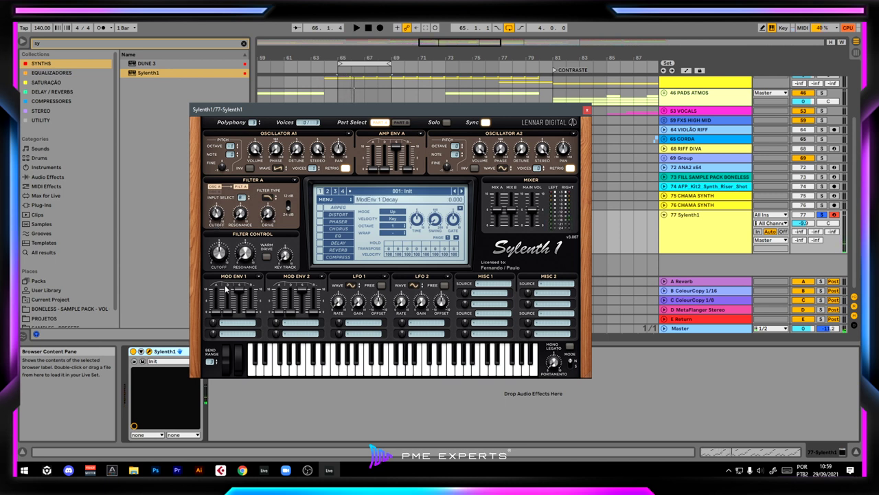
Step: Route Mod Env 1 to Cutoff A and B, and lower its sustain to 1.136 with the loop playing
{"action": "left_click", "coordinate": [219, 323]}
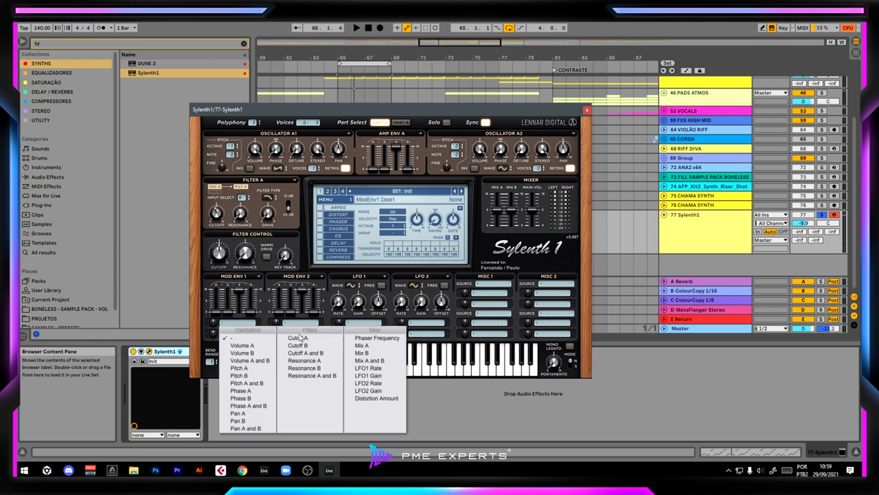
{"action": "left_click", "coordinate": [329, 354]}
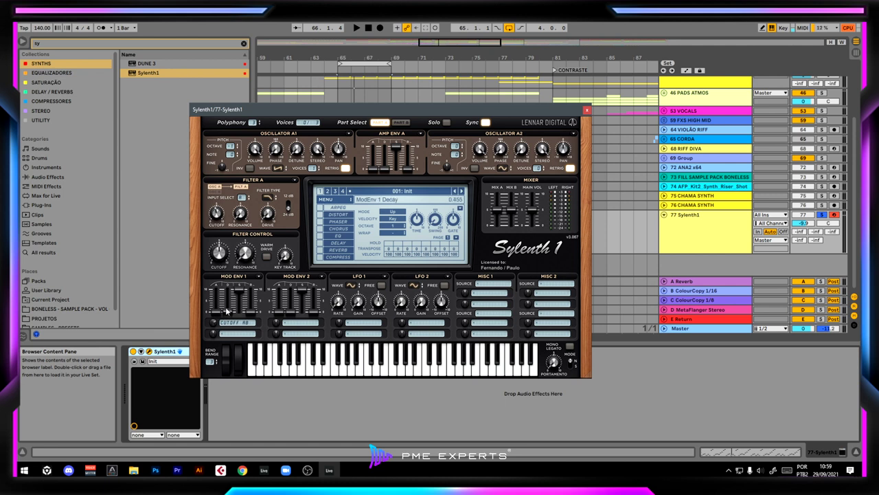
{"action": "left_click_drag", "start_coordinate": [226, 311], "coordinate": [234, 378]}
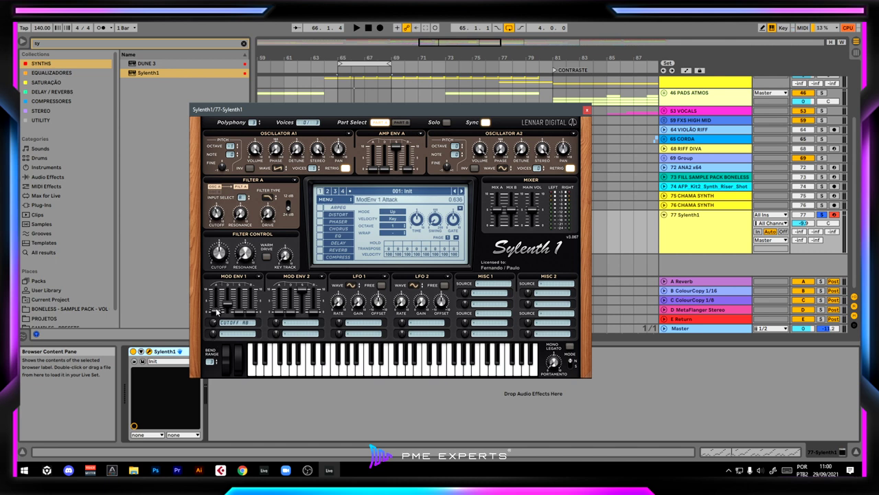
{"action": "key", "text": "space"}
{"action": "mouse_move", "coordinate": [228, 307]}
{"action": "left_mouse_down"}
{"action": "mouse_move", "coordinate": [227, 330]}
{"action": "mouse_move", "coordinate": [243, 276]}
{"action": "mouse_move", "coordinate": [243, 307]}
{"action": "left_mouse_up"}
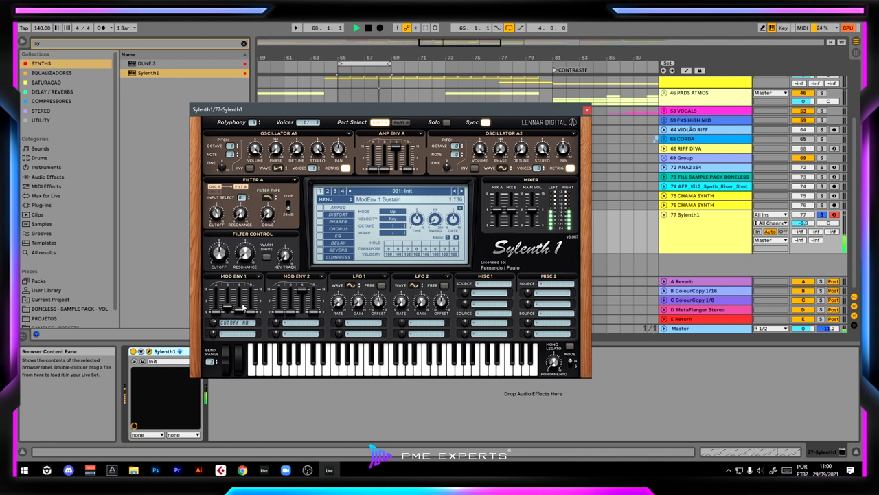
Step: Set Mod Env 1's cutoff modulation amount to 3.000 and fine-tune its decay, playing the loop to check
{"action": "key", "text": "space"}
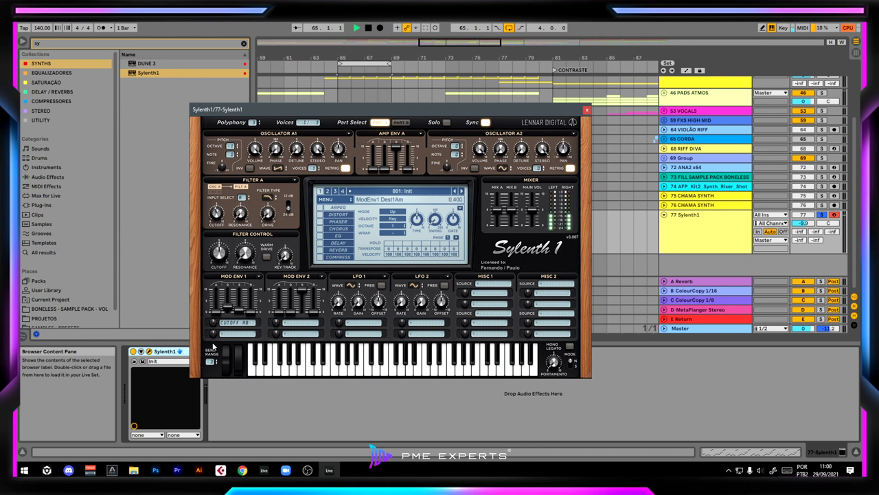
{"action": "key", "text": "space"}
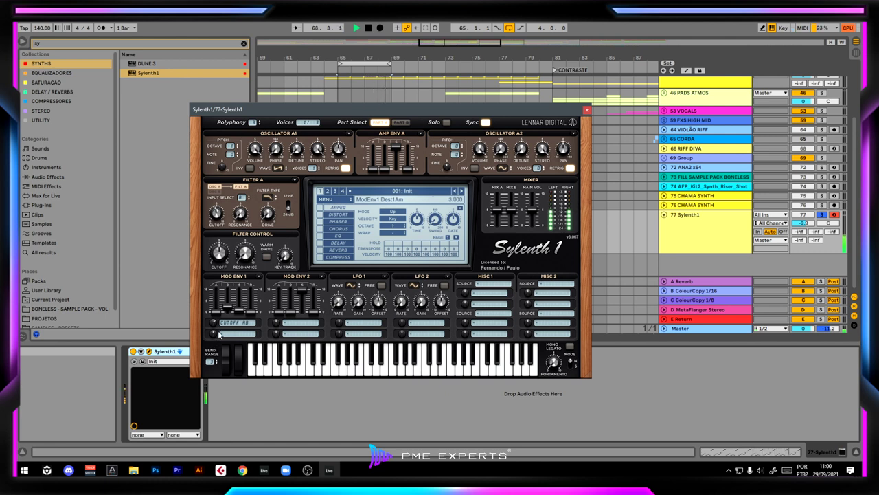
{"action": "mouse_move", "coordinate": [229, 308]}
{"action": "left_mouse_down"}
{"action": "mouse_move", "coordinate": [229, 315]}
{"action": "mouse_move", "coordinate": [232, 307]}
{"action": "left_mouse_up"}
{"action": "key", "text": "space"}
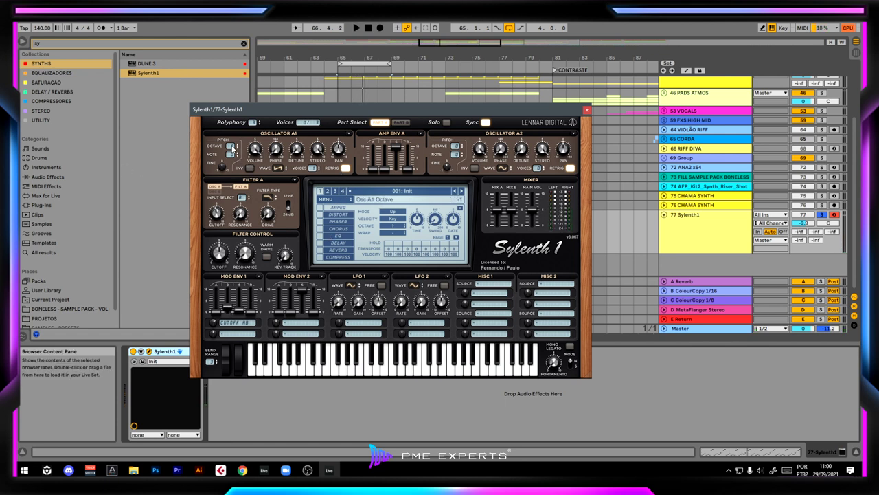
{"action": "key", "text": "space"}
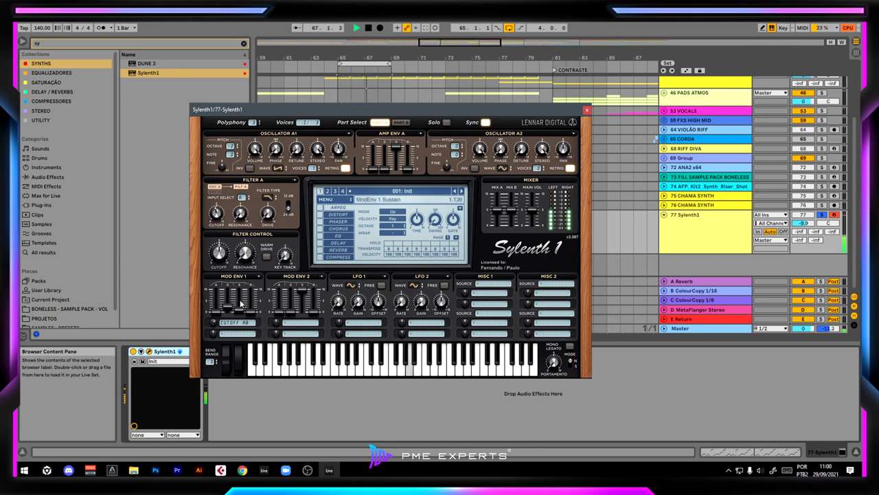
Step: Redirect Mod Env 1 to Cutoff A only and readjust its modulation amount and decay
{"action": "left_click", "coordinate": [241, 322]}
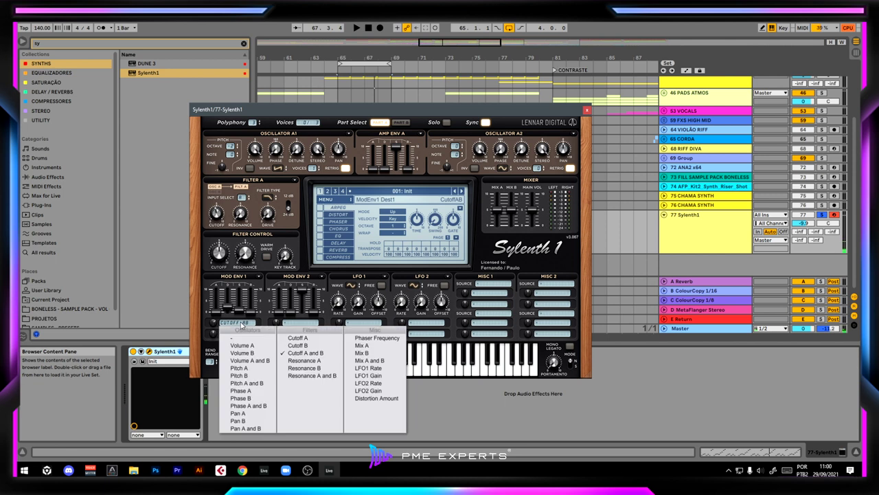
{"action": "left_click", "coordinate": [298, 337]}
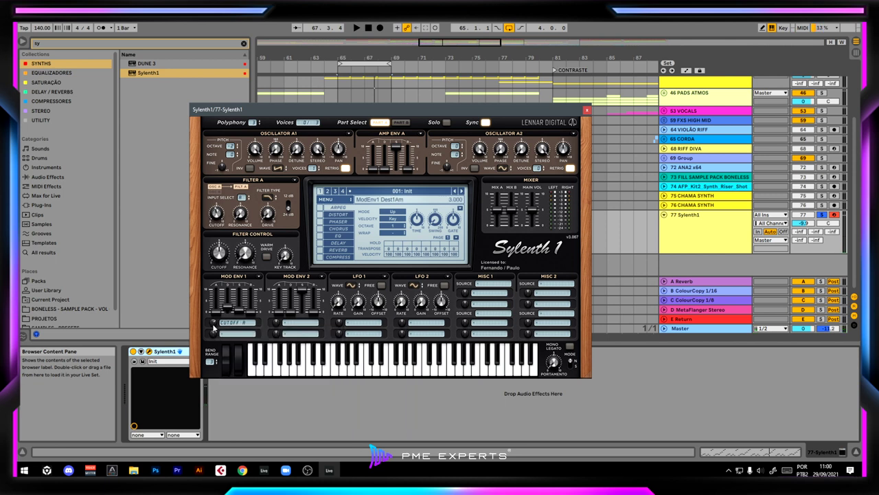
{"action": "left_click_drag", "start_coordinate": [213, 328], "coordinate": [214, 334]}
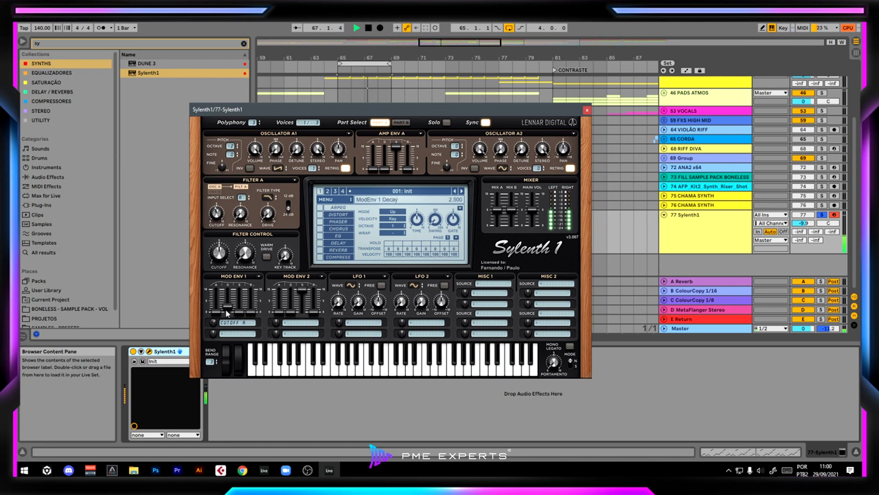
{"action": "left_click_drag", "start_coordinate": [228, 313], "coordinate": [229, 276]}
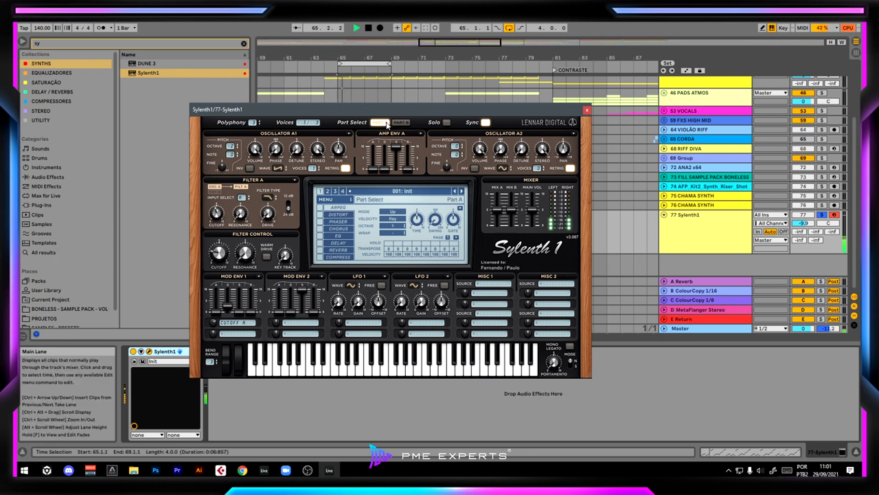
Step: Play the loop to check the sound, and set Oscillator A2's waveform to Saw
{"action": "key", "text": "space"}
{"action": "key", "text": "space"}
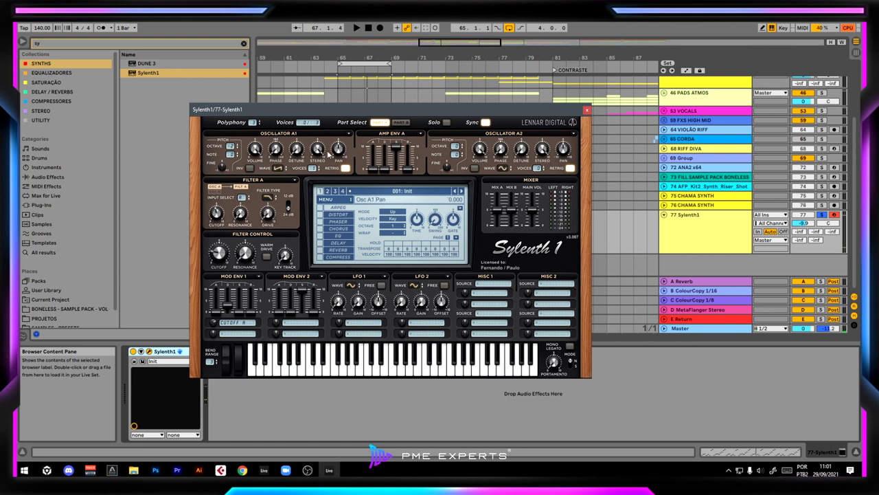
{"action": "left_click", "coordinate": [508, 170]}
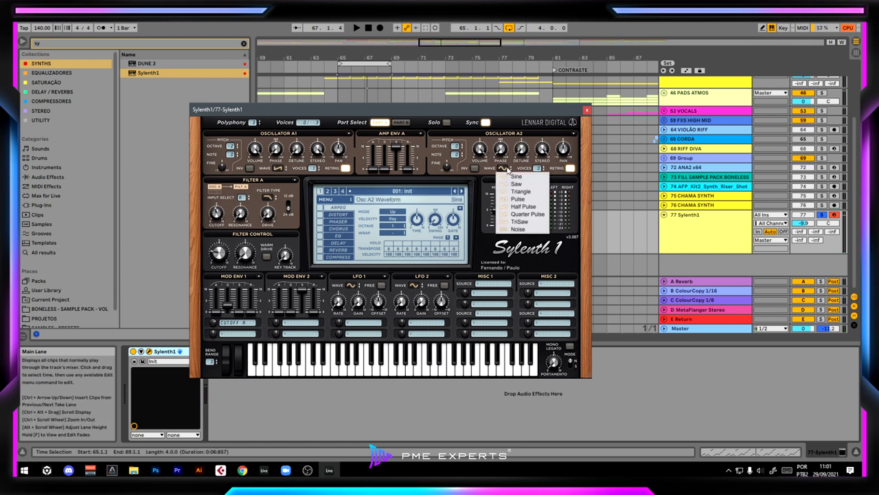
{"action": "left_click", "coordinate": [510, 184]}
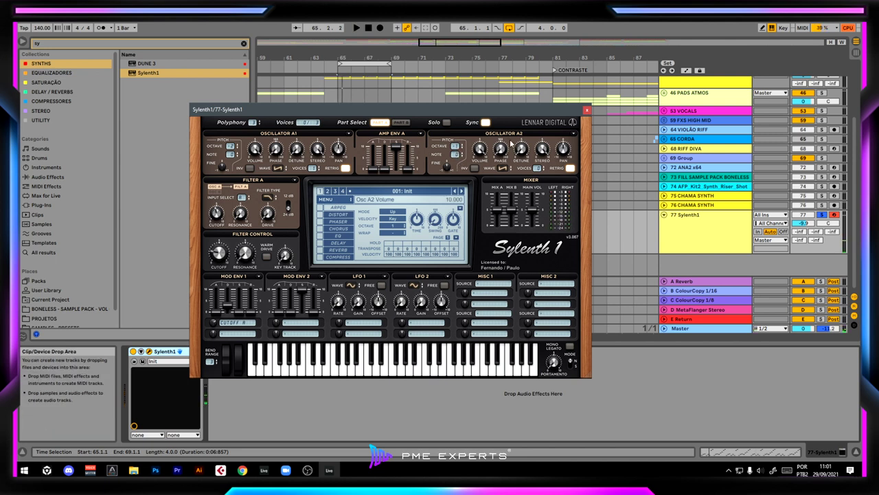
Step: Transpose all notes in the Sylenth1 clip down two octaves to the F#1–F#2 range
{"action": "left_click", "coordinate": [584, 109]}
{"action": "double_click", "coordinate": [364, 230]}
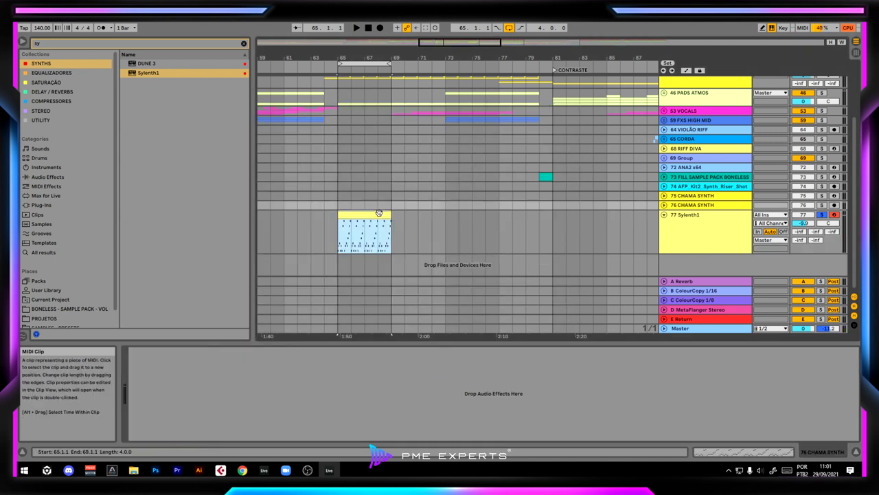
{"action": "key", "text": "ctrl+a"}
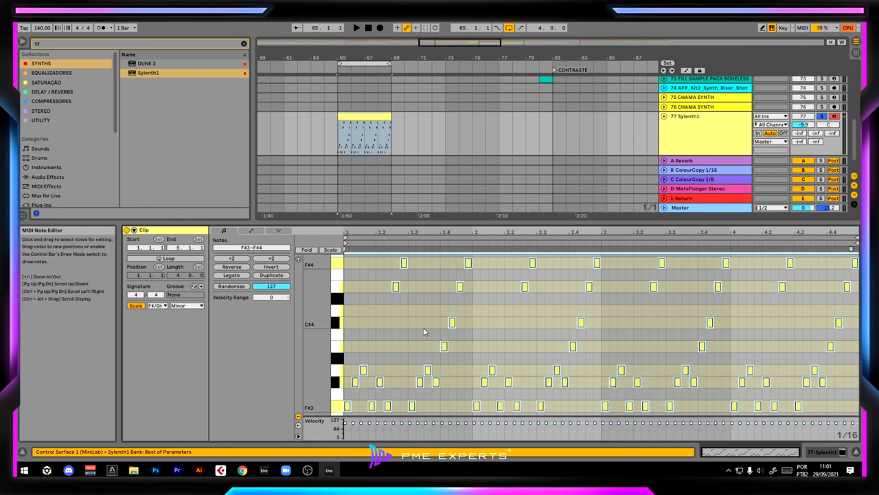
{"action": "key", "text": "shift+Down"}
{"action": "key", "text": "shift+Down"}
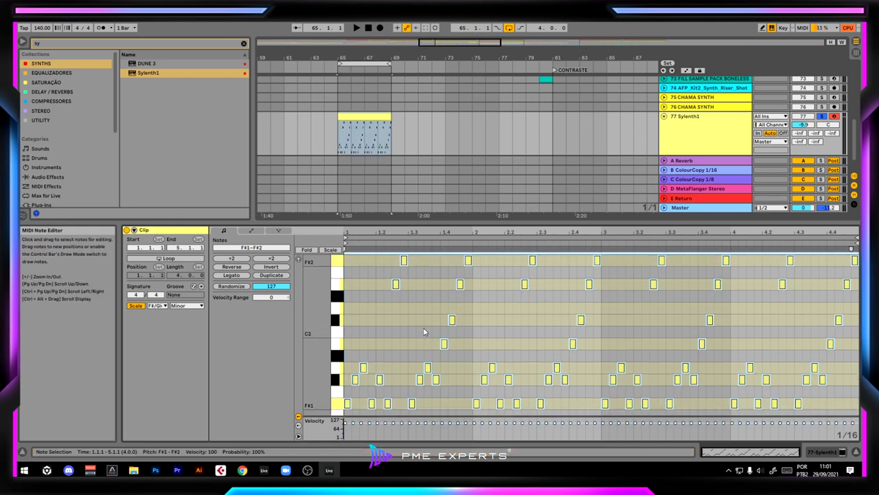
Step: Reopen the Sylenth1 editor and set Oscillator A2 to octave +1 with 8 voices, playing the loop
{"action": "double_click", "coordinate": [707, 120]}
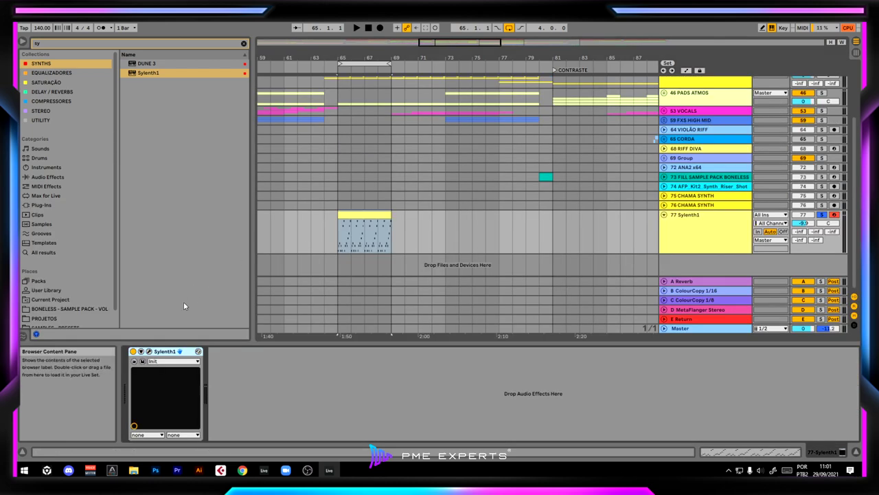
{"action": "left_click", "coordinate": [149, 351]}
{"action": "key", "text": "space"}
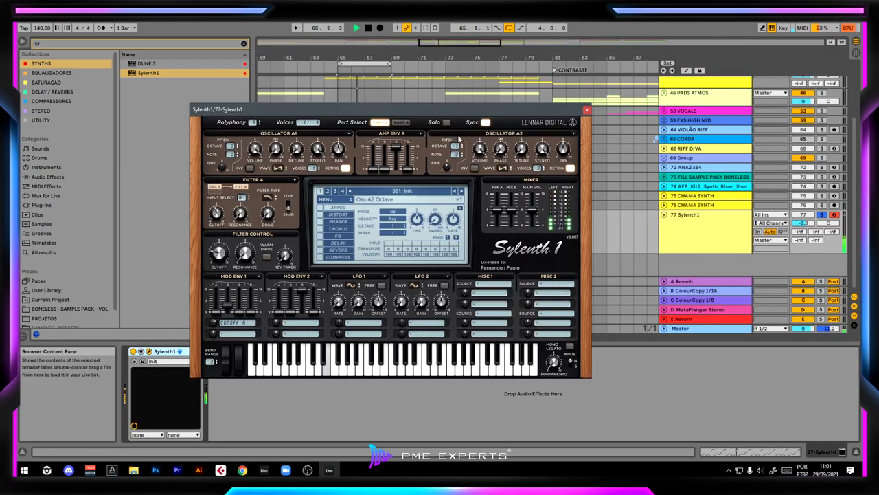
{"action": "key", "text": "space"}
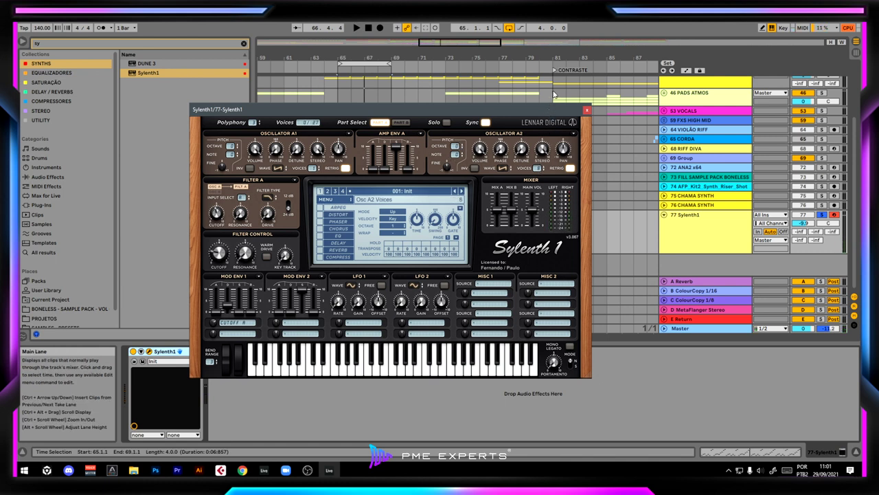
Step: Adjust Oscillator A2's detune and play the loop to hear the wider sound
{"action": "left_click_drag", "start_coordinate": [553, 108], "coordinate": [554, 131]}
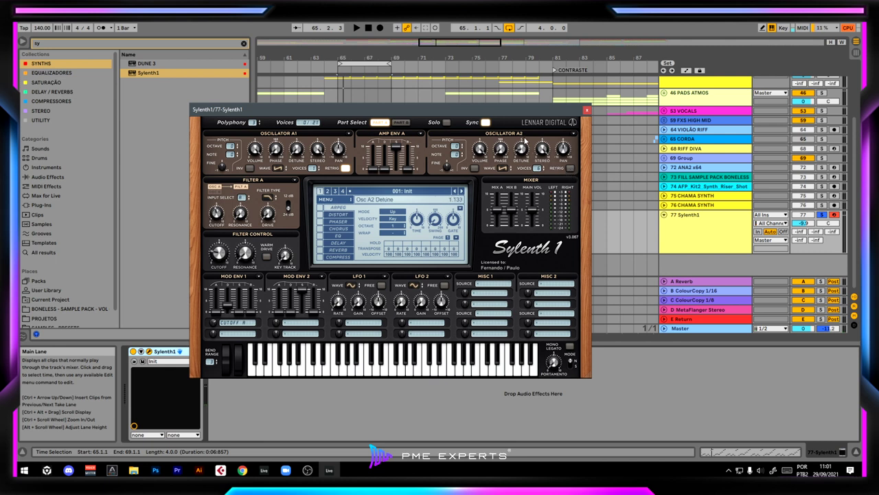
{"action": "left_click_drag", "start_coordinate": [526, 141], "coordinate": [529, 124]}
{"action": "key", "text": "space"}
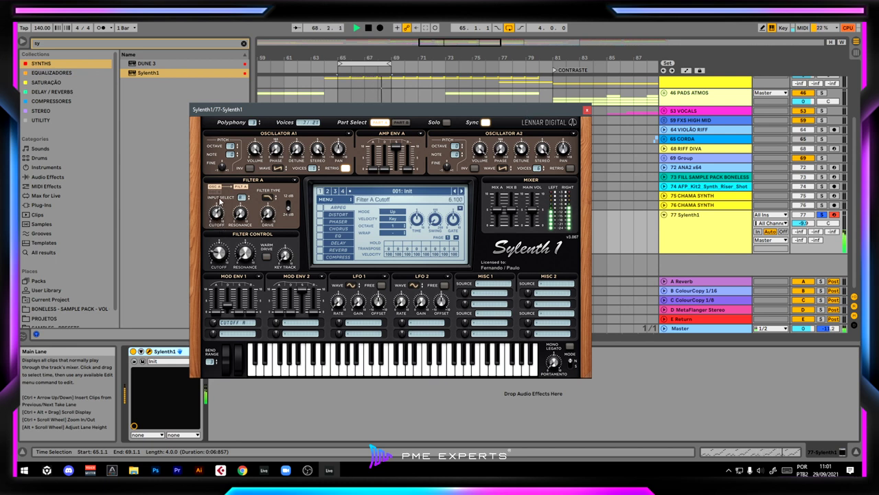
Step: Set Filter A's cutoff to about 4.6 and its resonance to about 1.1 while listening to the loop
{"action": "left_click_drag", "start_coordinate": [220, 200], "coordinate": [220, 186]}
{"action": "left_click_drag", "start_coordinate": [216, 226], "coordinate": [201, 254]}
{"action": "key", "text": "space"}
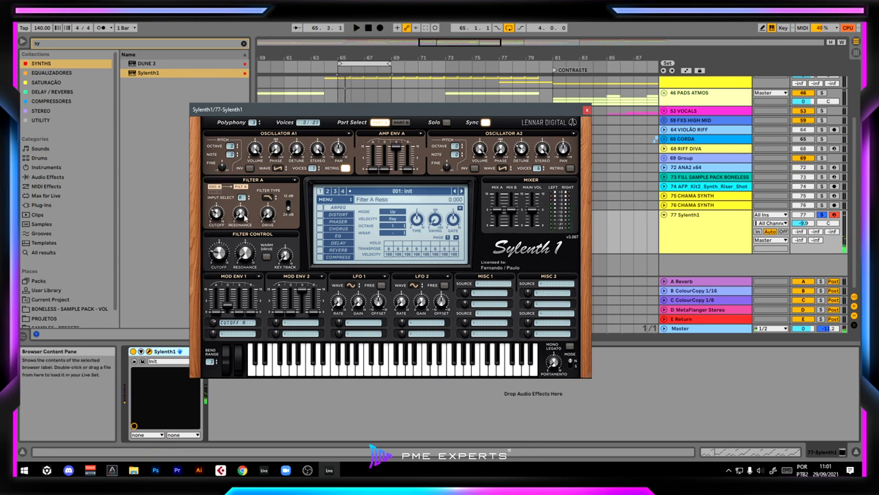
{"action": "left_click_drag", "start_coordinate": [244, 215], "coordinate": [244, 196]}
{"action": "key", "text": "space"}
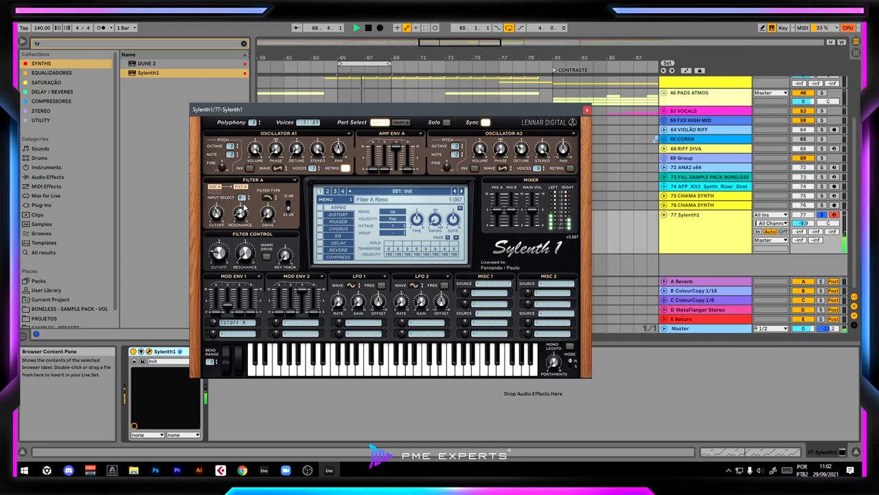
{"action": "mouse_move", "coordinate": [217, 212]}
{"action": "left_mouse_down"}
{"action": "mouse_move", "coordinate": [226, 165]}
{"action": "mouse_move", "coordinate": [216, 215]}
{"action": "left_mouse_up"}
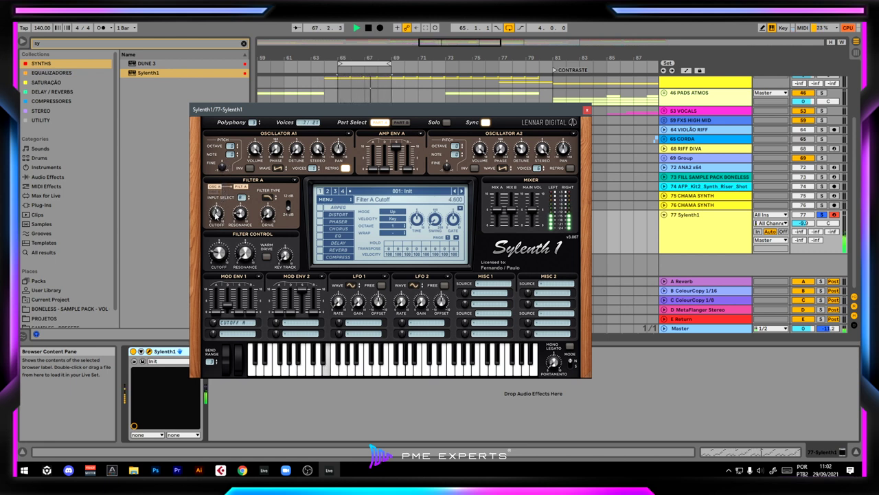
{"action": "key", "text": "space"}
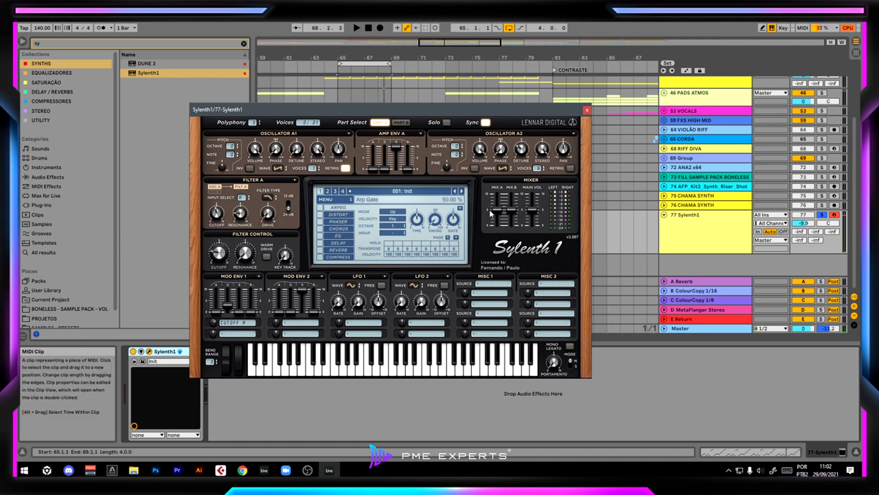
Step: Enable the OverDrive 1 distortion at 40% dry/wet, and readjust Filter A's cutoff with the loop playing
{"action": "left_click", "coordinate": [332, 216]}
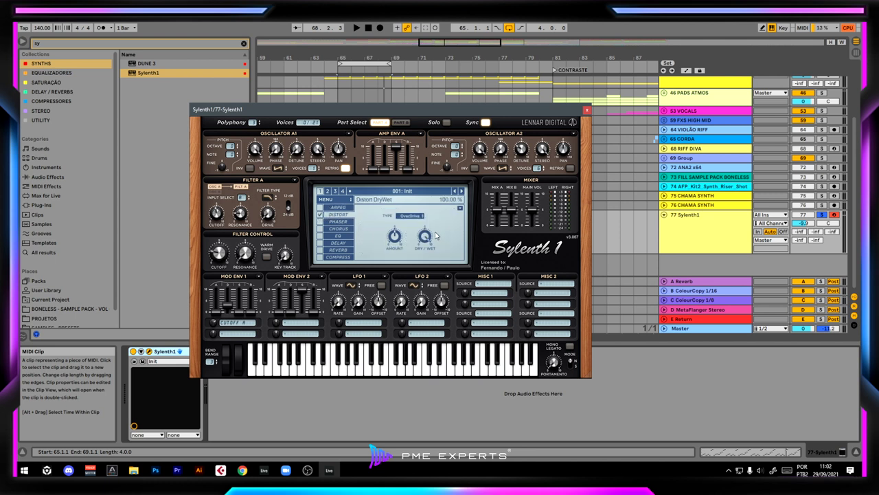
{"action": "left_click_drag", "start_coordinate": [420, 241], "coordinate": [423, 303]}
{"action": "key", "text": "space"}
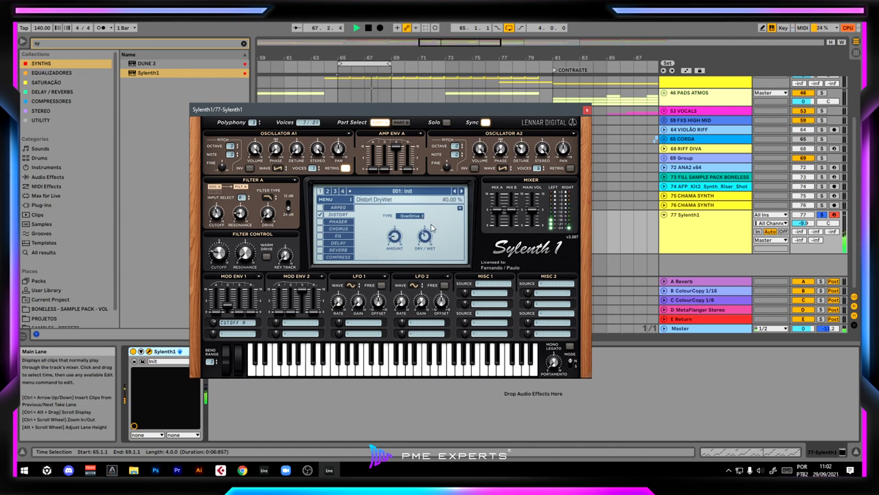
{"action": "left_click_drag", "start_coordinate": [221, 215], "coordinate": [231, 199]}
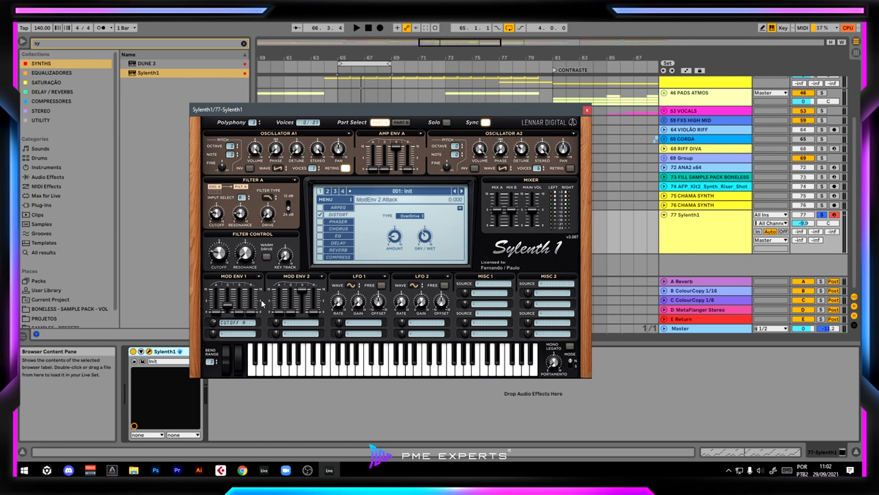
Step: Route Mod Env 2 to Cutoff A and B, and lower its sustain fully
{"action": "left_click", "coordinate": [290, 325]}
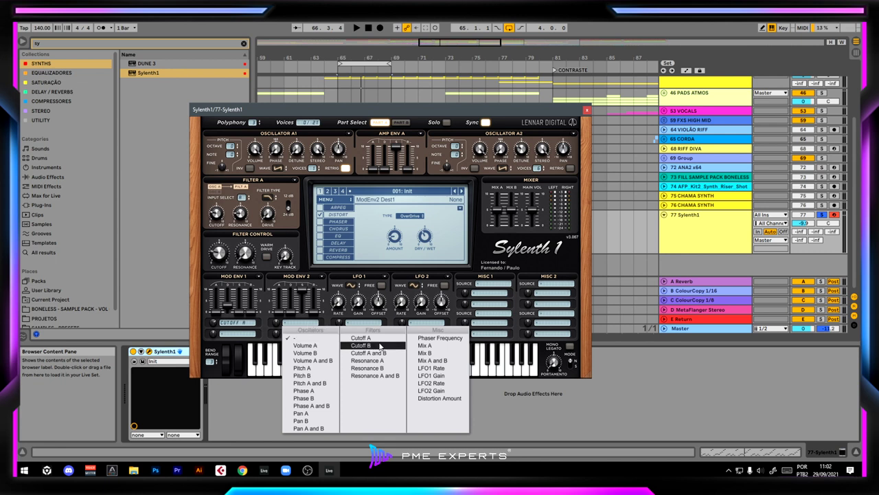
{"action": "left_click", "coordinate": [385, 353]}
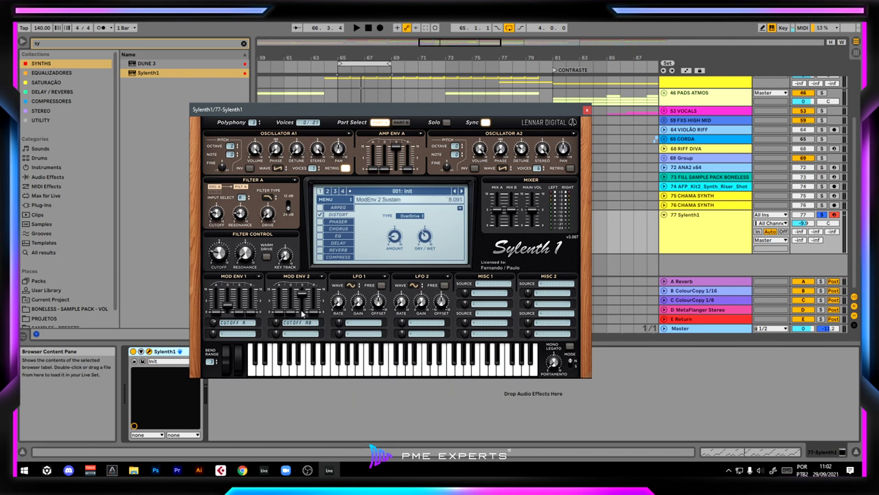
{"action": "left_click_drag", "start_coordinate": [303, 314], "coordinate": [283, 342]}
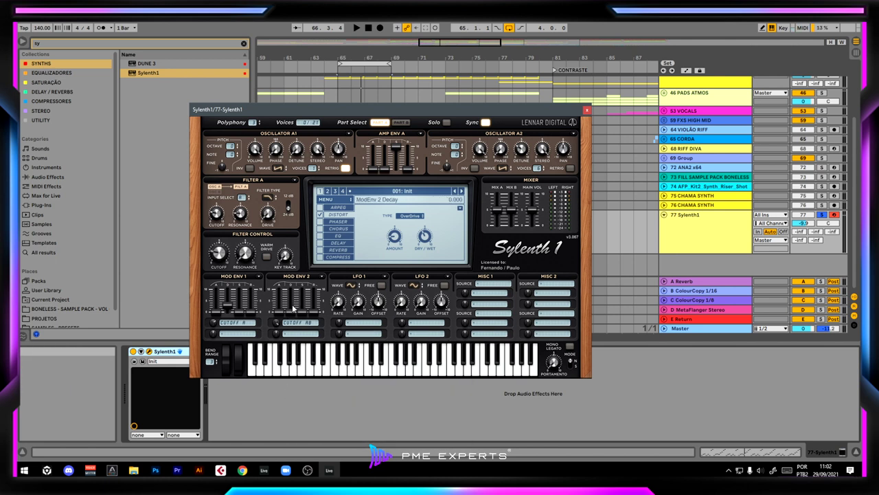
Step: Raise Mod Env 2's decay and set its cutoff modulation amount to about 5.9 during loop playback
{"action": "left_click_drag", "start_coordinate": [298, 302], "coordinate": [299, 287]}
{"action": "key", "text": "space"}
{"action": "left_click_drag", "start_coordinate": [300, 296], "coordinate": [301, 291]}
{"action": "left_click_drag", "start_coordinate": [276, 322], "coordinate": [267, 351]}
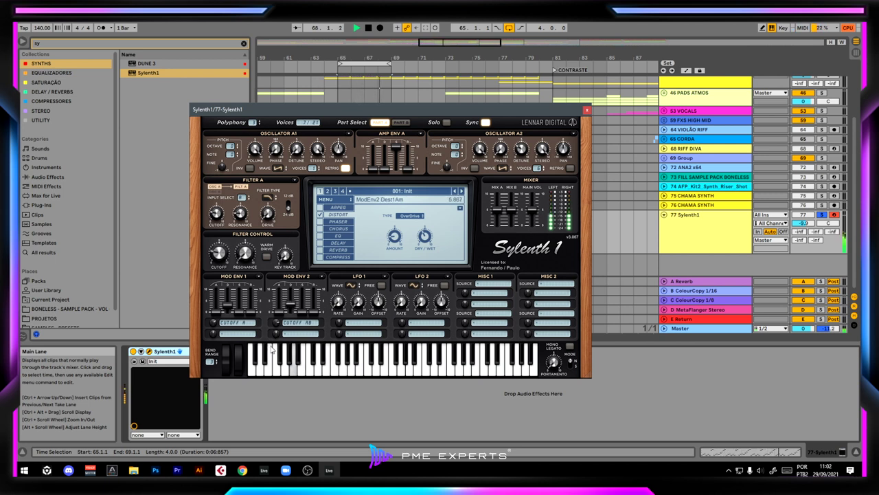
Step: Raise Mod Env 2's sustain to about 8.1 and readjust Filter A's cutoff to 4.5 with the loop playing
{"action": "left_click_drag", "start_coordinate": [299, 301], "coordinate": [313, 242]}
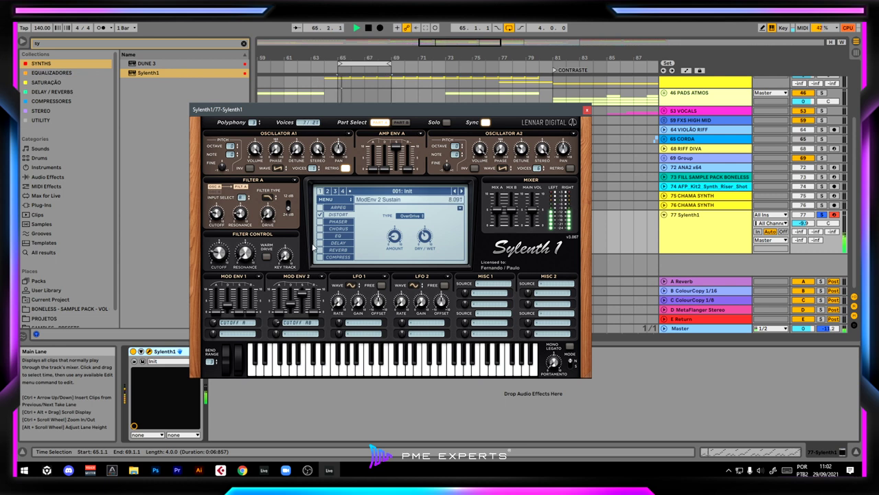
{"action": "left_click_drag", "start_coordinate": [291, 302], "coordinate": [276, 336]}
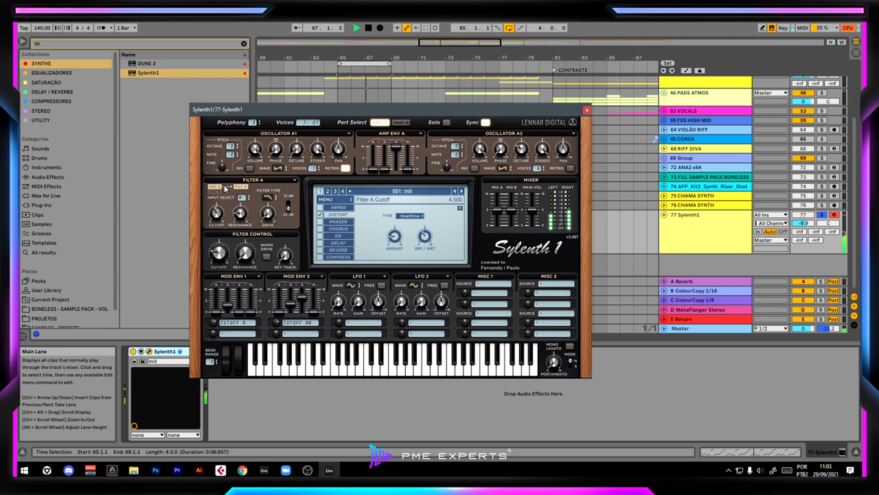
Step: Compare Filter A's 12 dB and 24 dB slopes on the loop and audition other octaves for Oscillator A2
{"action": "left_click", "coordinate": [289, 206]}
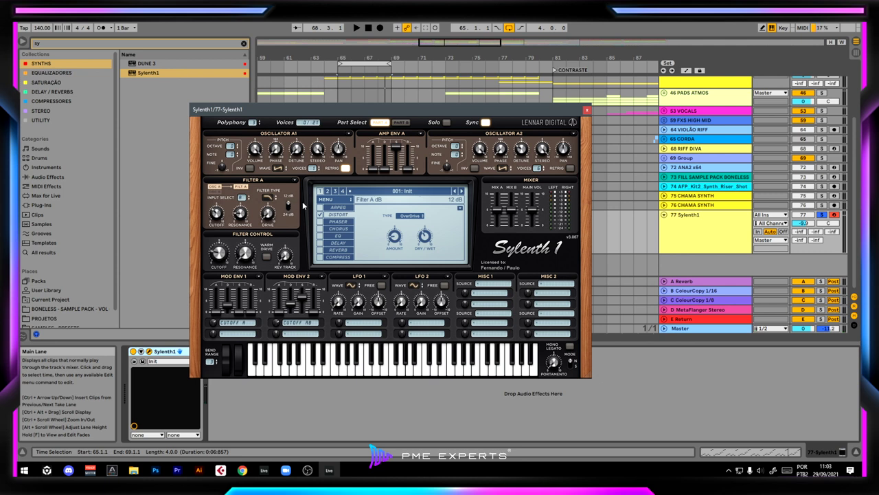
{"action": "key", "text": "space"}
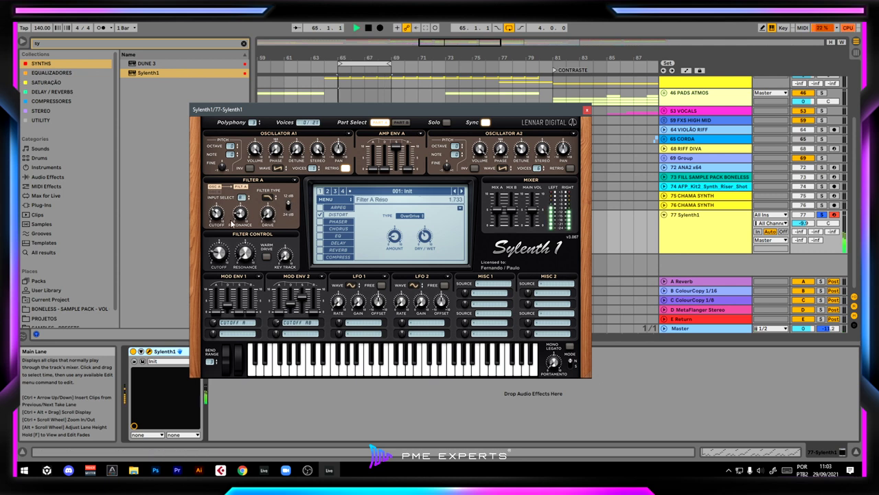
{"action": "left_click", "coordinate": [290, 206]}
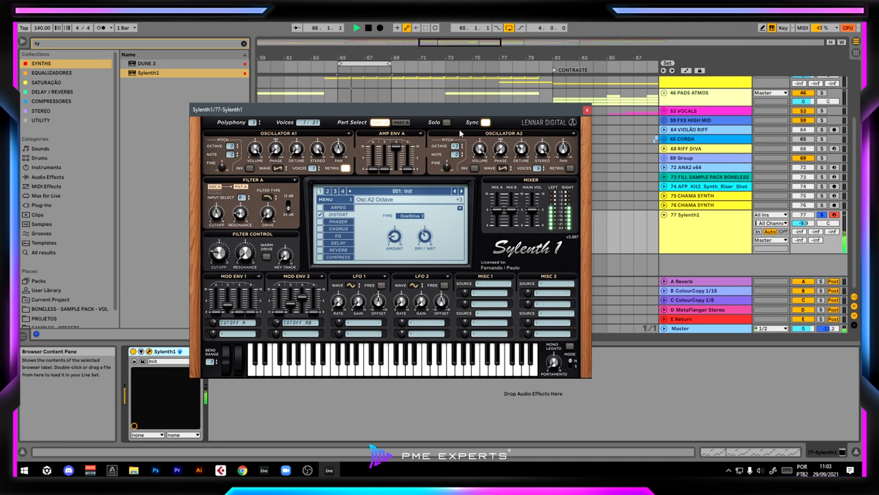
{"action": "left_click_drag", "start_coordinate": [460, 132], "coordinate": [459, 146]}
Step: Enable Sylenth1's Chorus effect and set a low dry/wet mix below 10% while auditioning the loop
{"action": "left_click", "coordinate": [333, 230]}
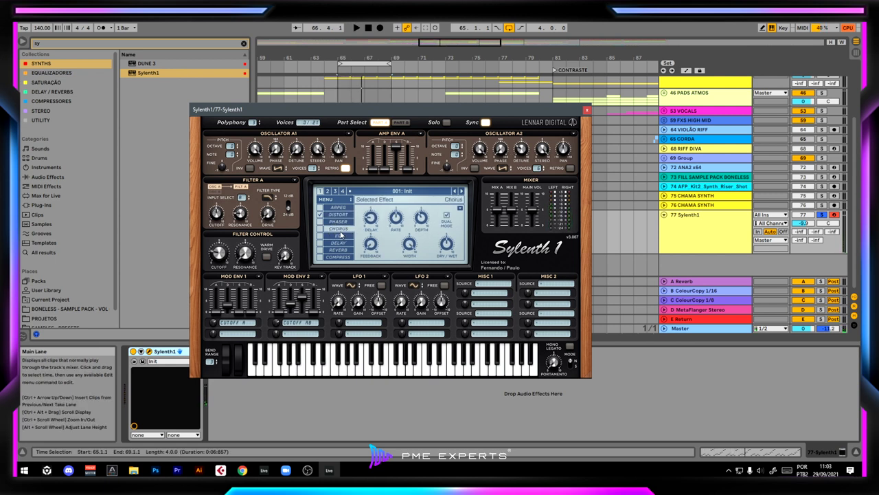
{"action": "left_click", "coordinate": [320, 230]}
{"action": "key", "text": "space"}
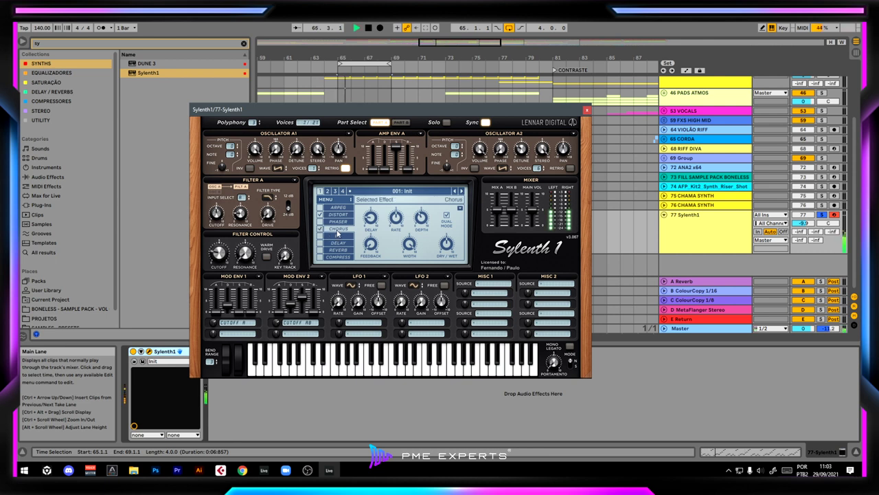
{"action": "key", "text": "space"}
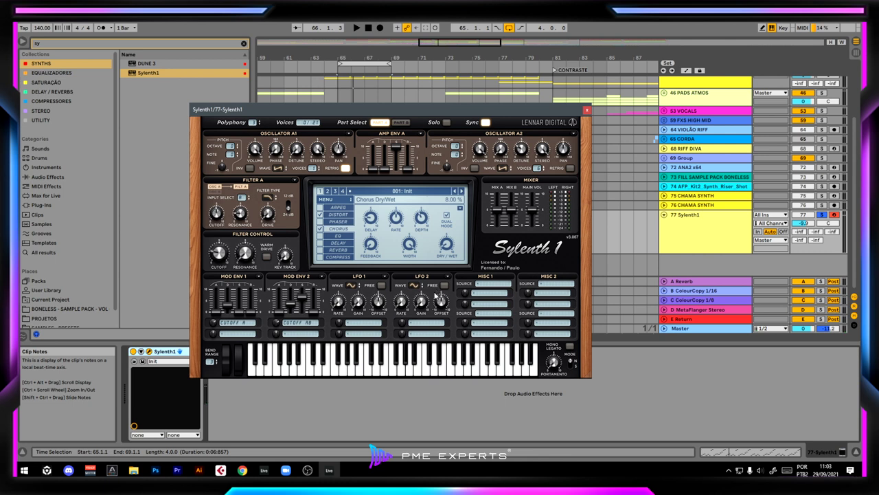
{"action": "key", "text": "space"}
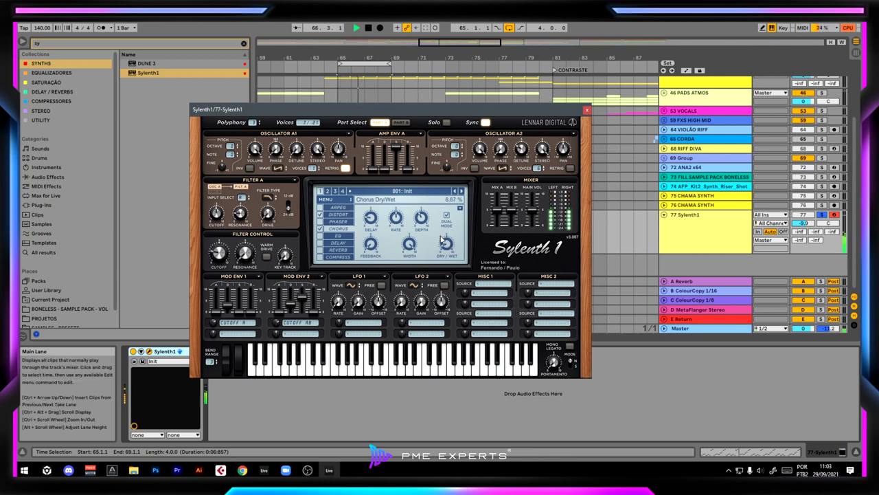
{"action": "key", "text": "space"}
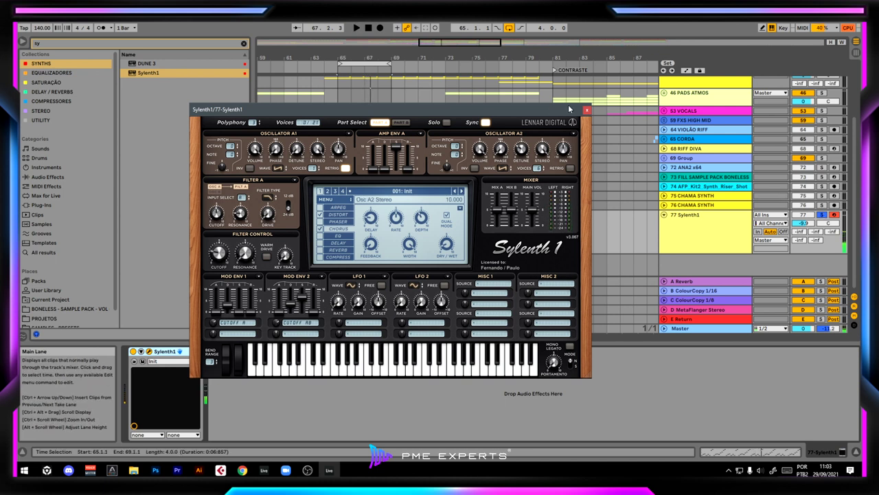
Step: Close the synth window and add FabFilter Pro-Q 3 from the equalizer collection to the Sylenth1 track
{"action": "left_click", "coordinate": [586, 110]}
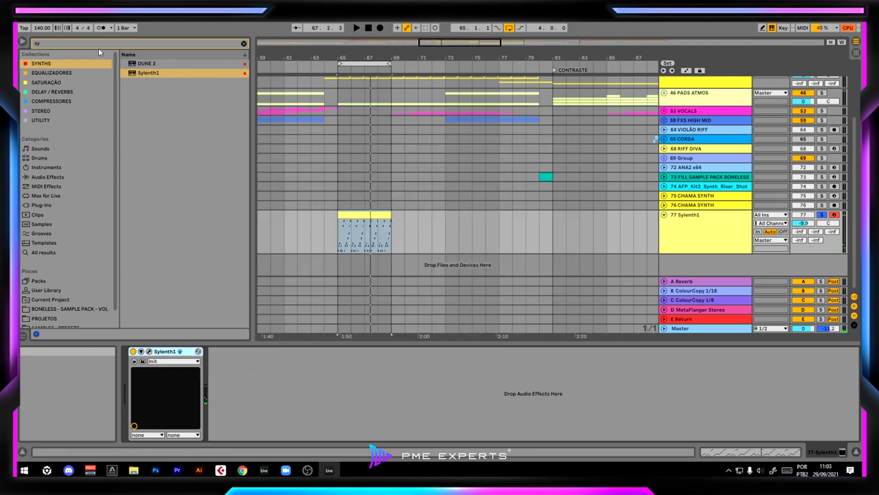
{"action": "left_click", "coordinate": [243, 44]}
{"action": "left_click", "coordinate": [51, 72]}
{"action": "double_click", "coordinate": [158, 129]}
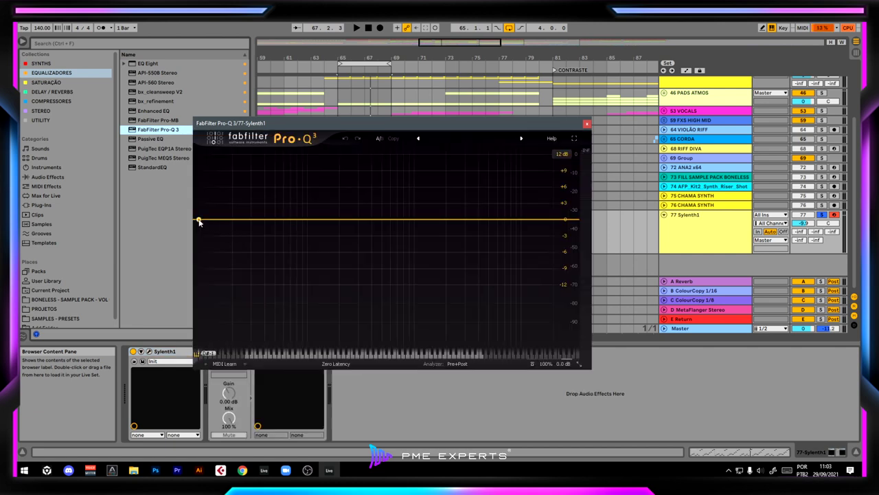
Step: Create an 18 dB/oct low cut at about 104 Hz in Pro-Q 3 and check it on the loop
{"action": "left_click", "coordinate": [205, 220]}
{"action": "left_click_drag", "start_coordinate": [214, 223], "coordinate": [309, 220]}
{"action": "key", "text": "space"}
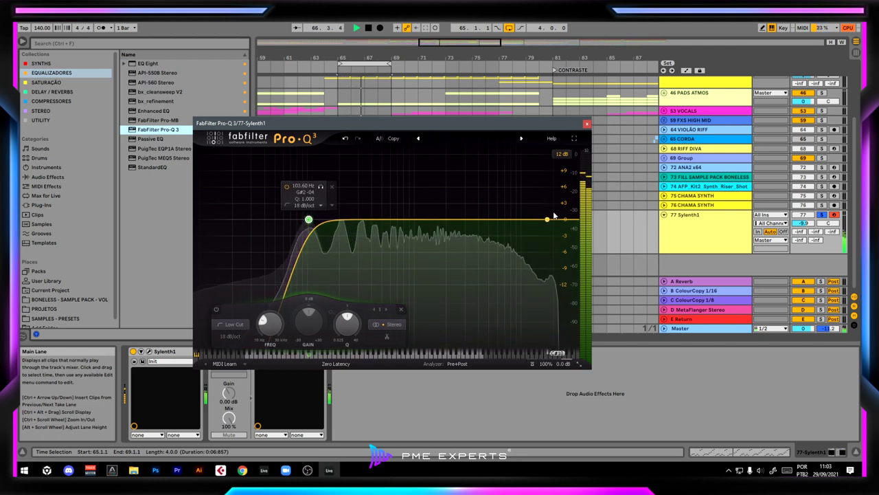
{"action": "left_click", "coordinate": [588, 124]}
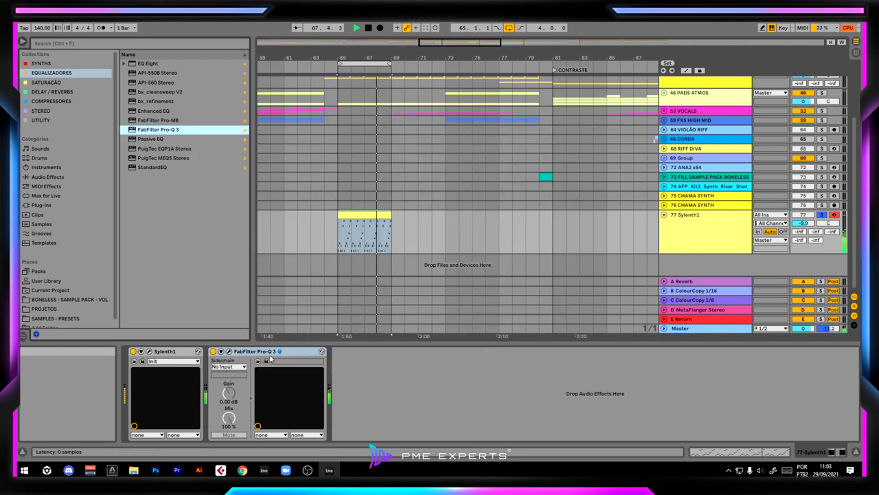
{"action": "key", "text": "space"}
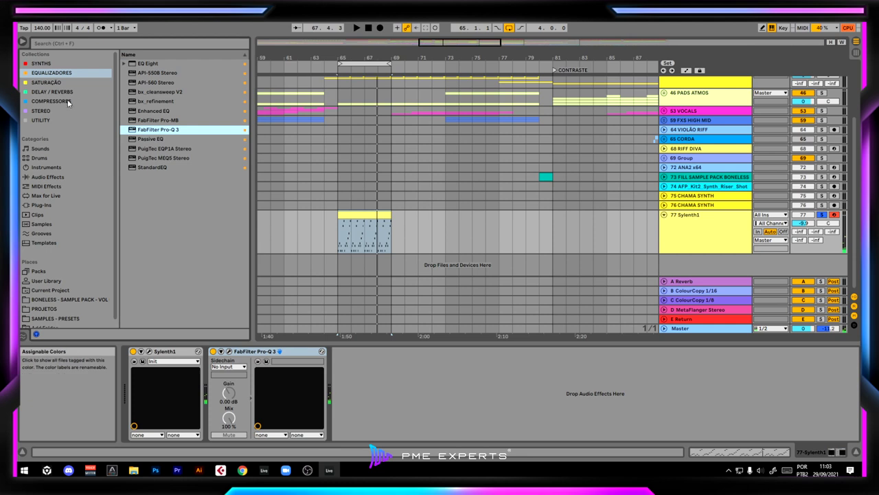
Step: Find LFOTool_x64 in the utility collection and add it after the equalizer on the Sylenth1 track
{"action": "left_click", "coordinate": [66, 44]}
{"action": "type", "text": "lfo"}
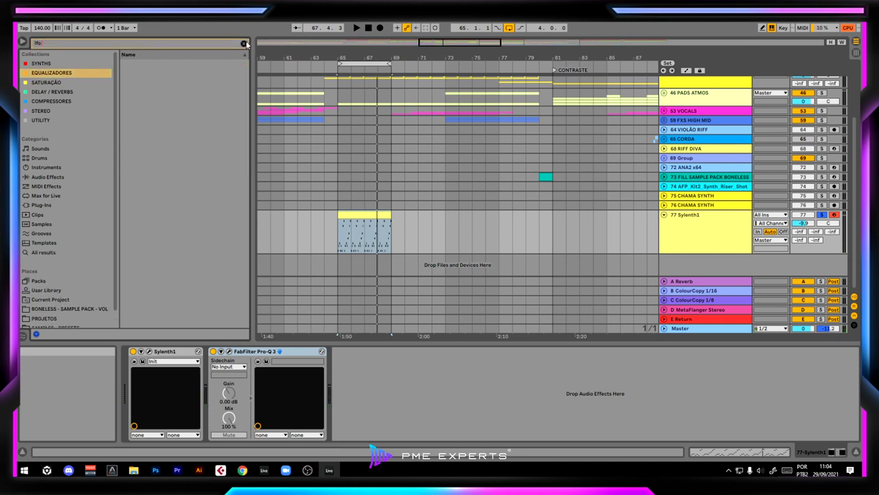
{"action": "left_click", "coordinate": [66, 120]}
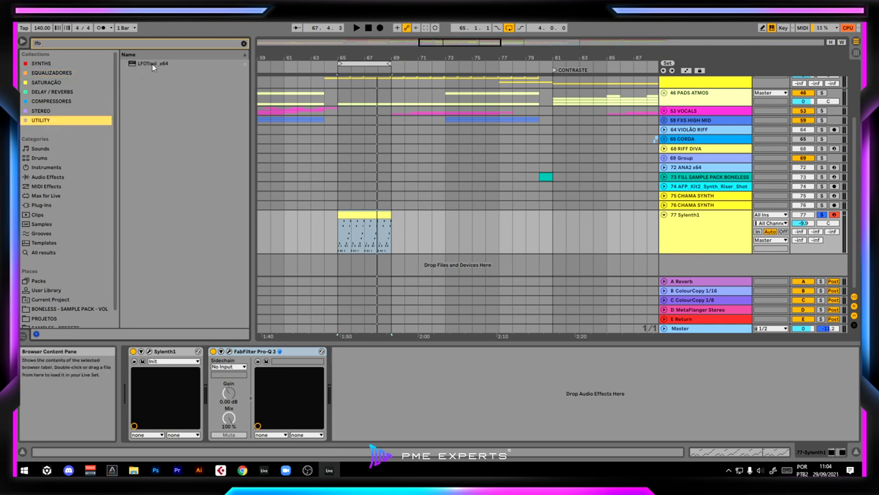
{"action": "left_click", "coordinate": [152, 63]}
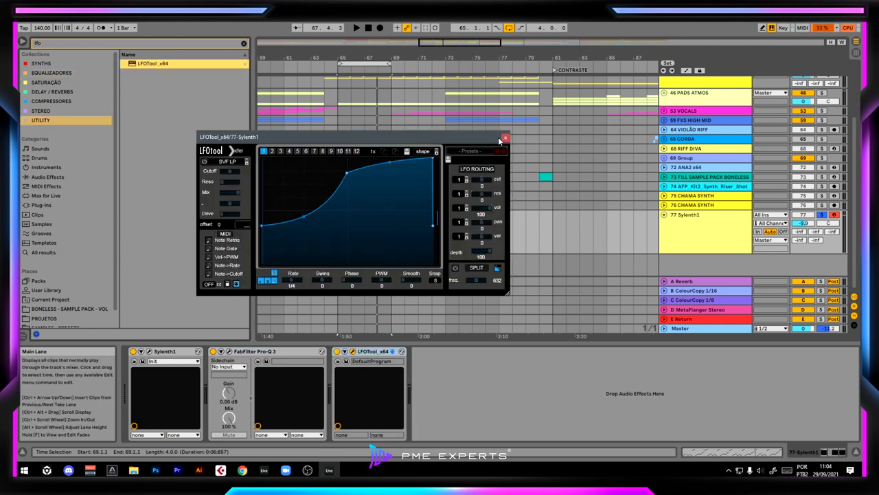
Step: Reshape LFOTool's volume curve by raising its middle and end points to full level and lowering its starting point slightly
{"action": "key", "text": "space"}
{"action": "left_click_drag", "start_coordinate": [344, 174], "coordinate": [348, 152]}
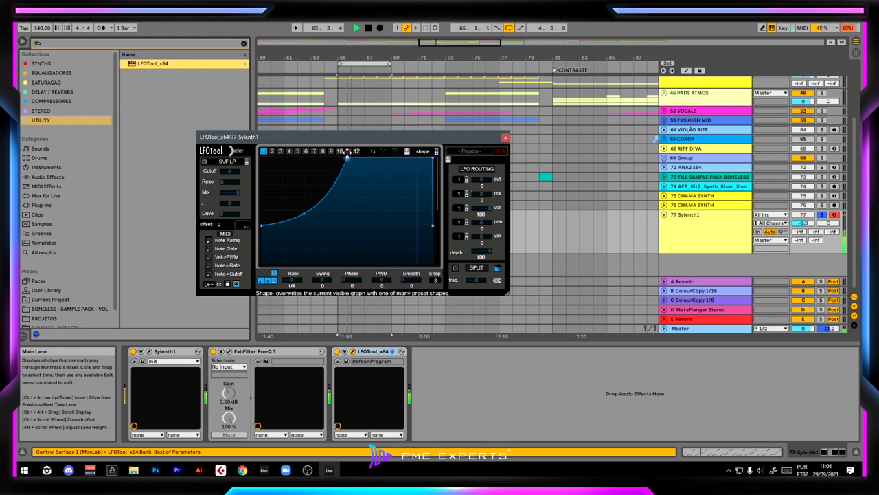
{"action": "key", "text": "space"}
{"action": "left_click_drag", "start_coordinate": [434, 160], "coordinate": [428, 153]}
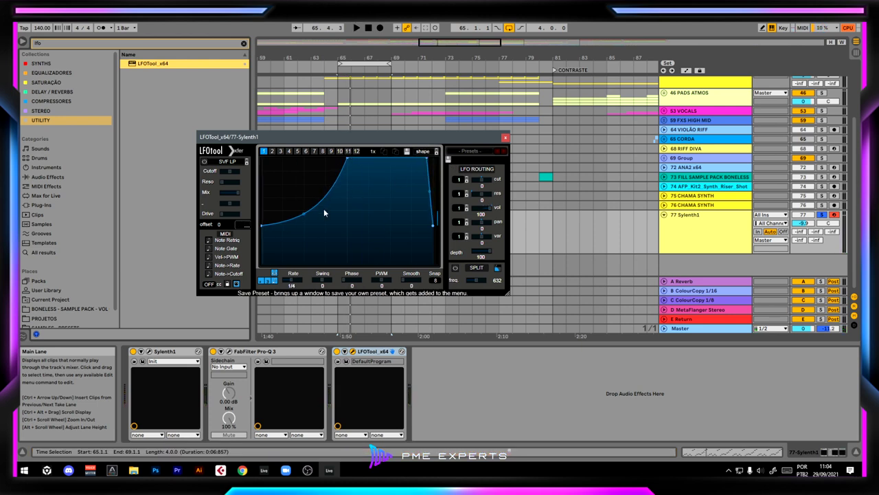
{"action": "left_click_drag", "start_coordinate": [262, 229], "coordinate": [261, 234]}
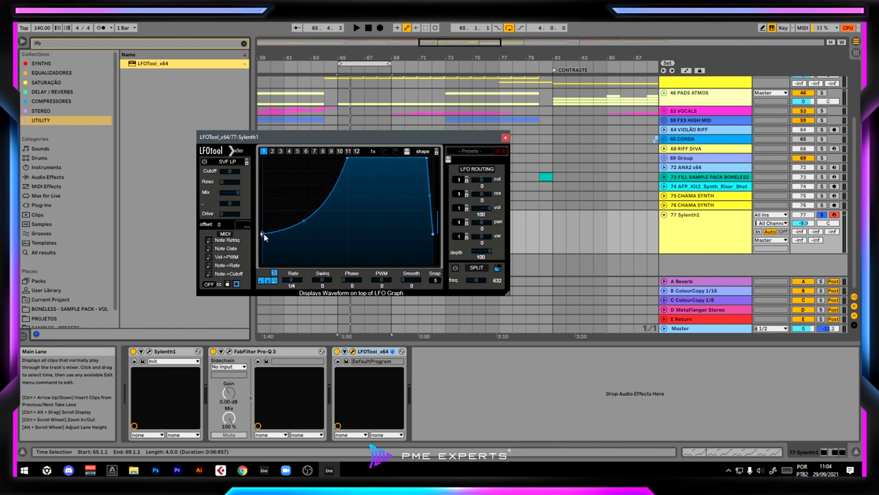
{"action": "key", "text": "space"}
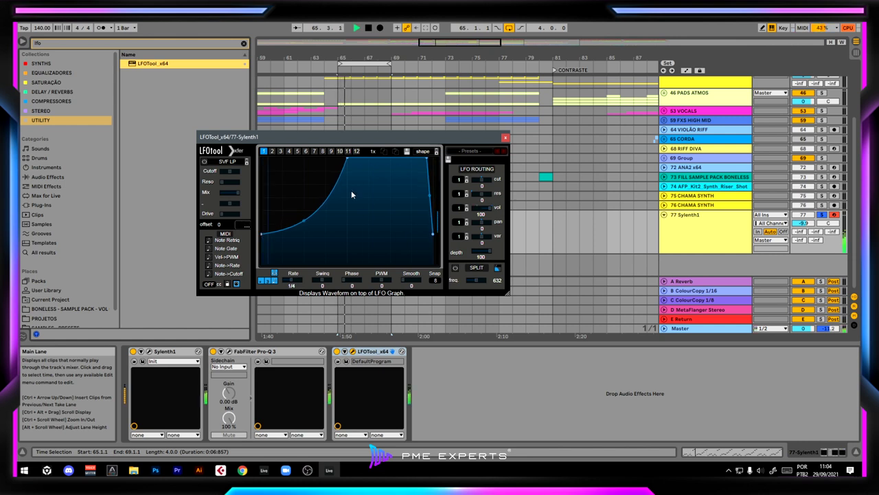
{"action": "left_click", "coordinate": [505, 137]}
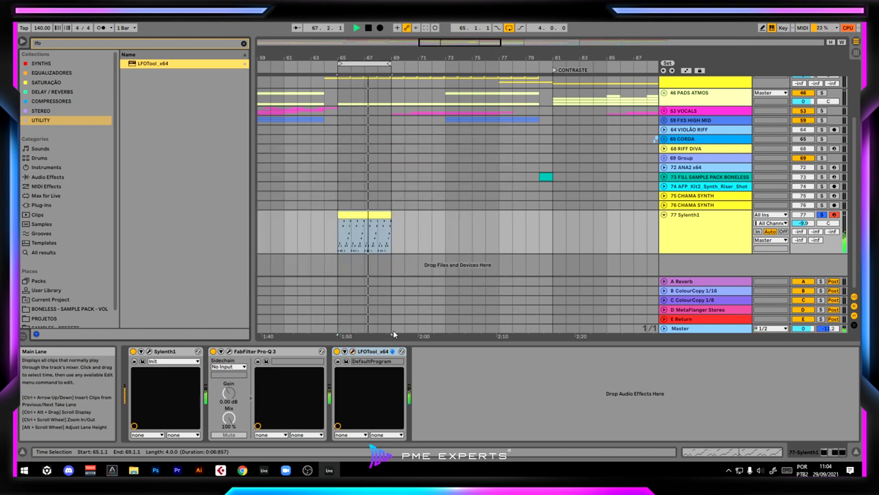
Step: Compare the loop with LFOTool bypassed and enabled, and collapse the Pro-Q 3 device in the chain
{"action": "left_click", "coordinate": [337, 352]}
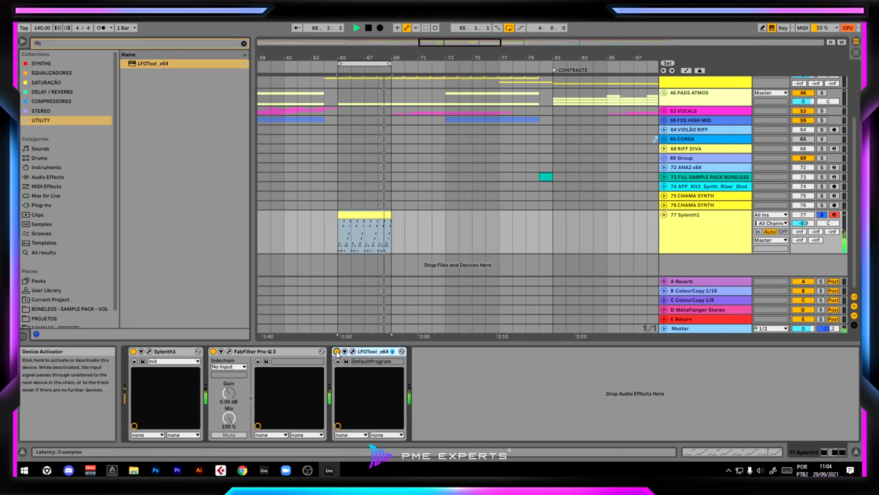
{"action": "left_click", "coordinate": [337, 352]}
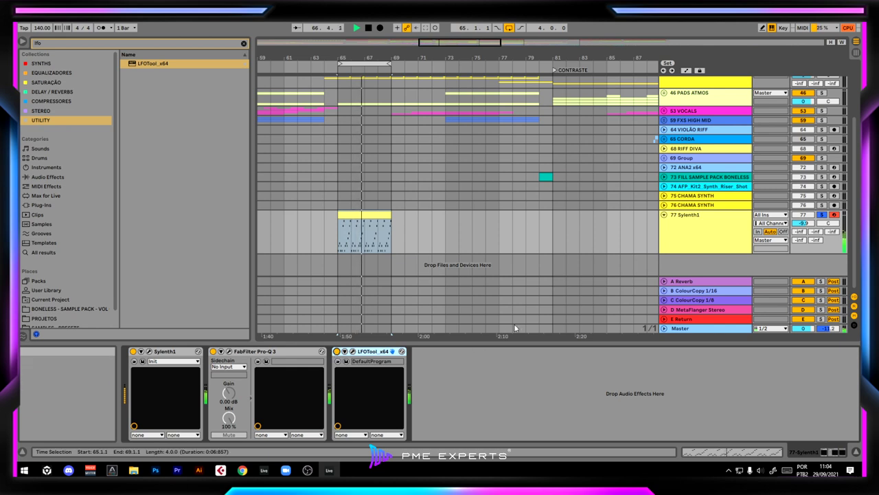
{"action": "double_click", "coordinate": [255, 351]}
{"action": "key", "text": "space"}
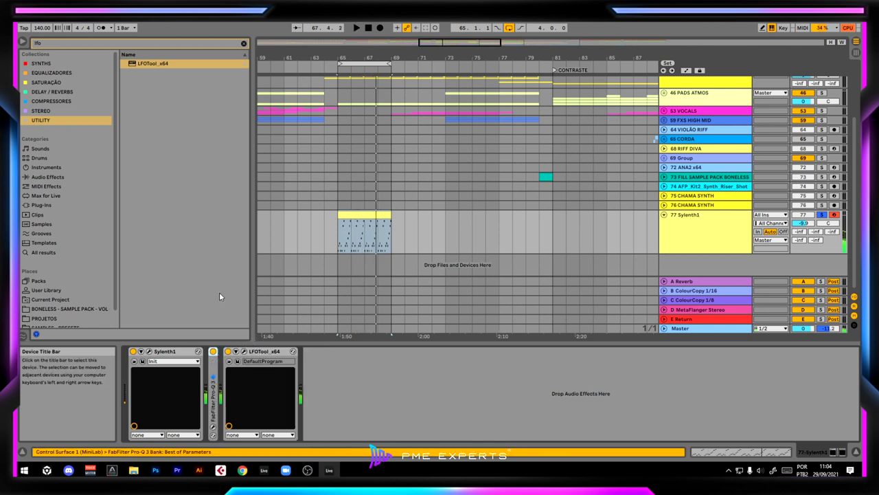
{"action": "left_click", "coordinate": [244, 44]}
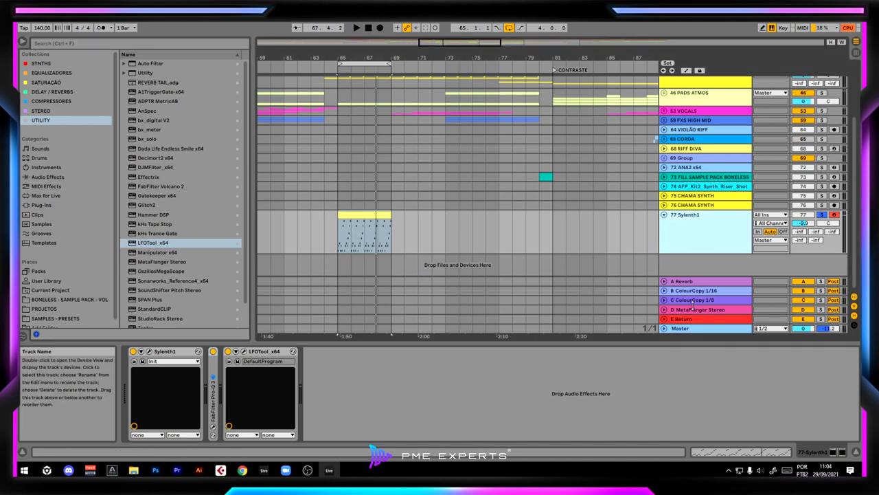
Step: Audition the ColourCopy 1/16 and ColourCopy 1/8 delay returns on the Sylenth1 loop, trying the 1/16 send at about -4.7 dB
{"action": "left_click", "coordinate": [721, 291]}
{"action": "left_click", "coordinate": [713, 309]}
{"action": "left_click", "coordinate": [720, 299]}
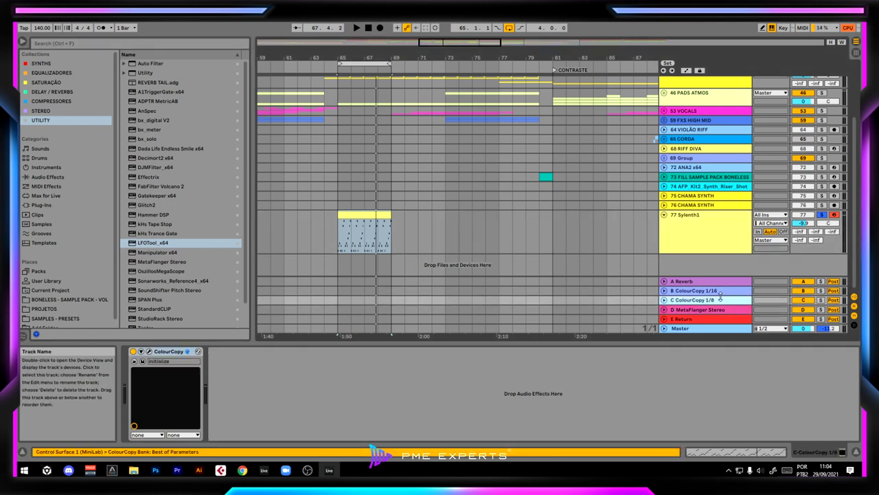
{"action": "left_click", "coordinate": [722, 292]}
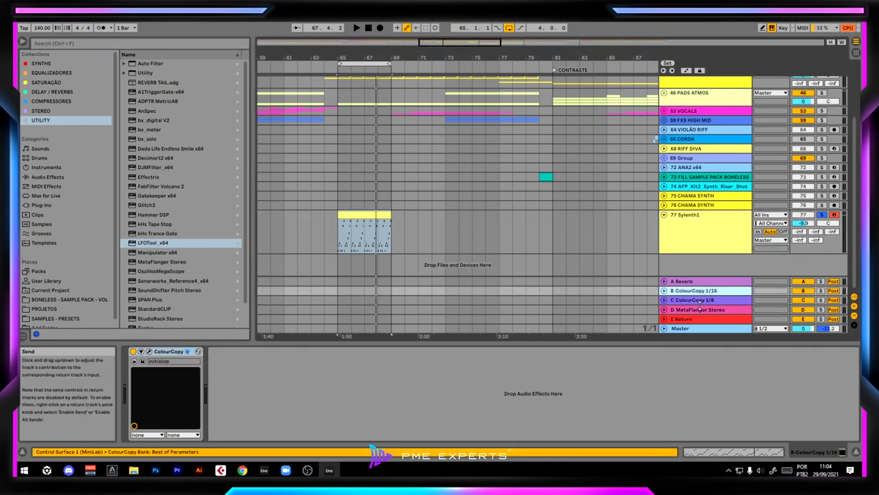
{"action": "left_click_drag", "start_coordinate": [816, 232], "coordinate": [816, 189]}
{"action": "key", "text": "space"}
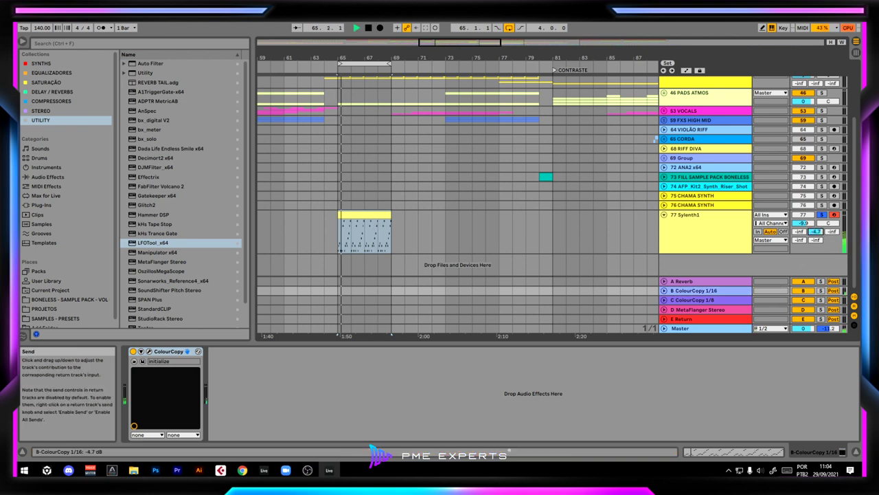
{"action": "key", "text": "space"}
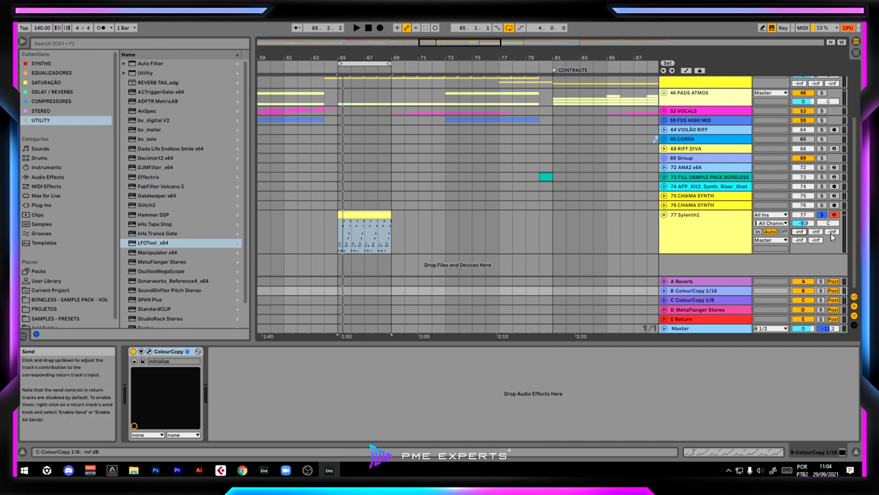
{"action": "key", "text": "space"}
{"action": "mouse_move", "coordinate": [831, 231]}
{"action": "left_mouse_down"}
{"action": "mouse_move", "coordinate": [832, 213]}
{"action": "mouse_move", "coordinate": [832, 233]}
{"action": "left_mouse_up"}
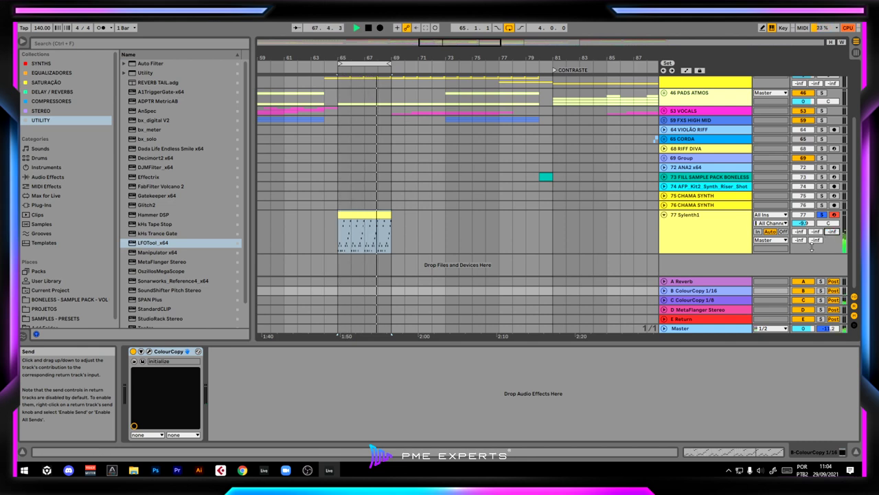
Step: Set the Sylenth1 track's send to ColourCopy 1/16 to about -20 dB and bring back the track's device chain
{"action": "key", "text": "space"}
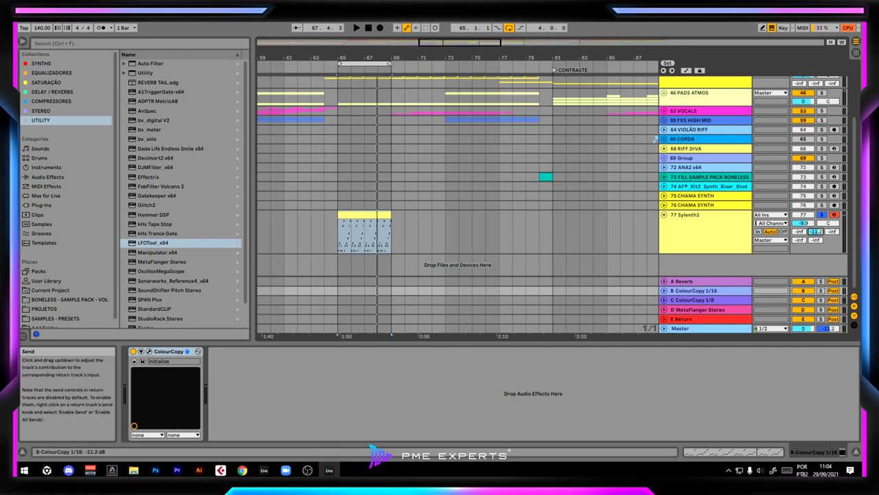
{"action": "key", "text": "space"}
{"action": "left_click_drag", "start_coordinate": [815, 231], "coordinate": [815, 233]}
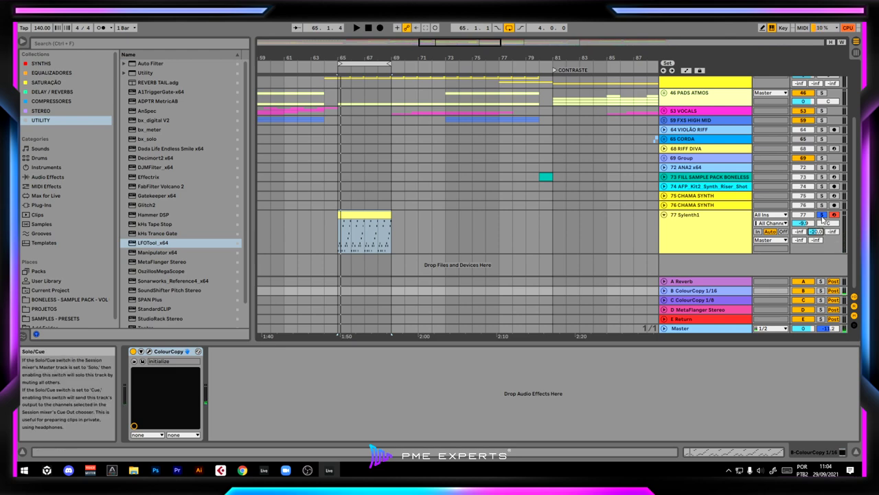
{"action": "left_click", "coordinate": [735, 232]}
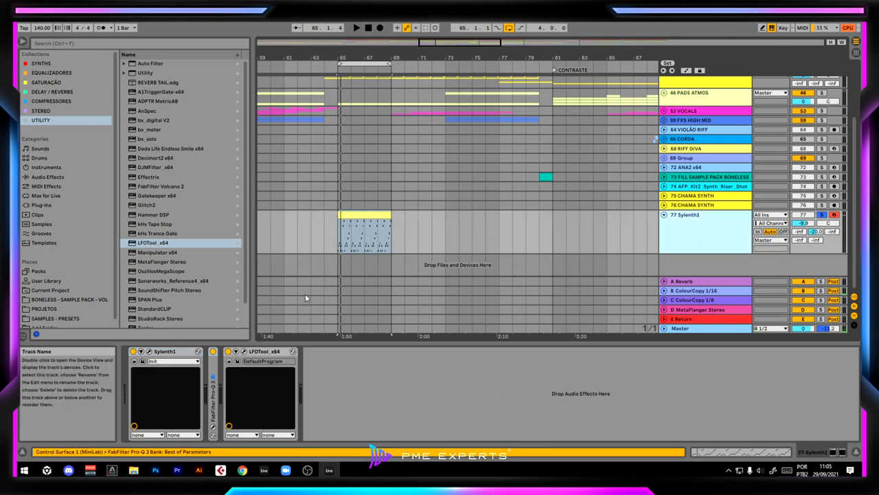
Step: Open the Sylenth1 editor and assign LFO 1's first modulation destination to Cutoff A and B
{"action": "left_click", "coordinate": [150, 351]}
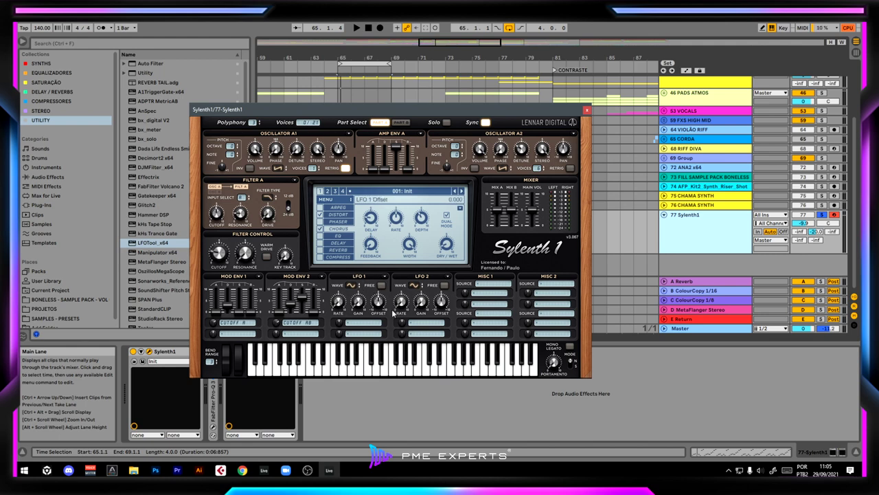
{"action": "left_click_drag", "start_coordinate": [401, 107], "coordinate": [489, 102]}
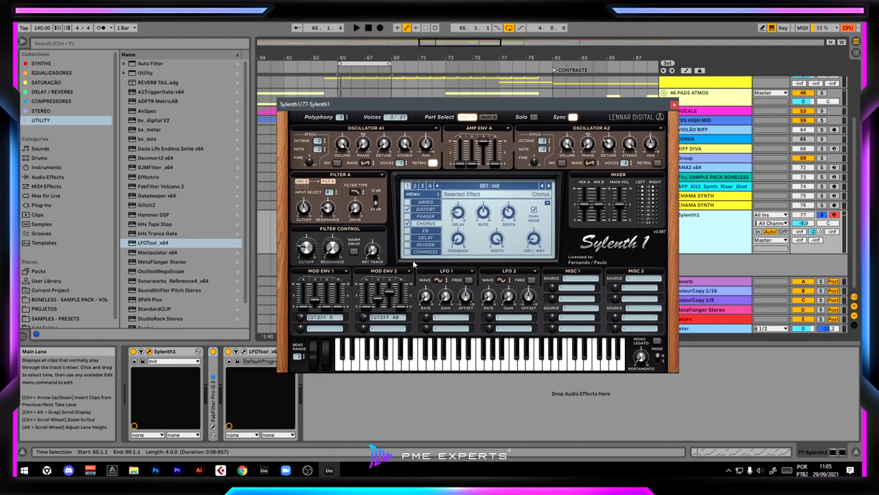
{"action": "left_click", "coordinate": [451, 319]}
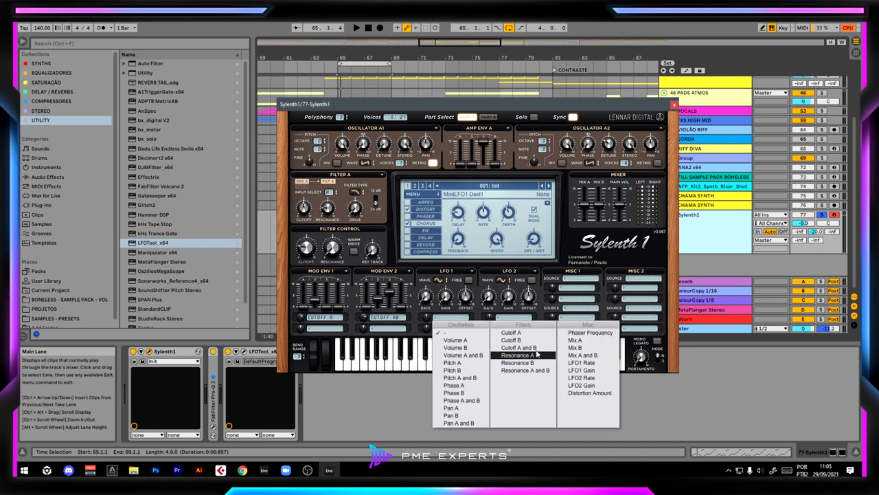
{"action": "left_click", "coordinate": [515, 353]}
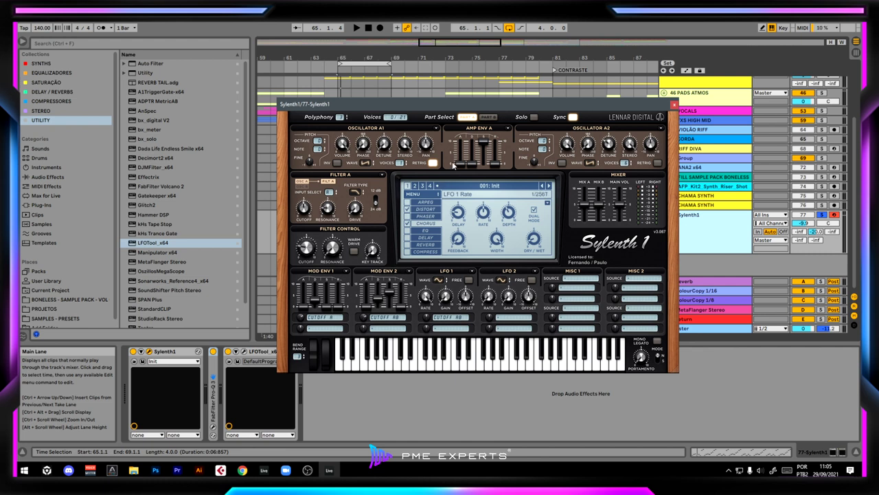
Step: Audition the loop while switching LFO 1 to Free and adjusting its rate and its Cutoff AB modulation
{"action": "key", "text": "space"}
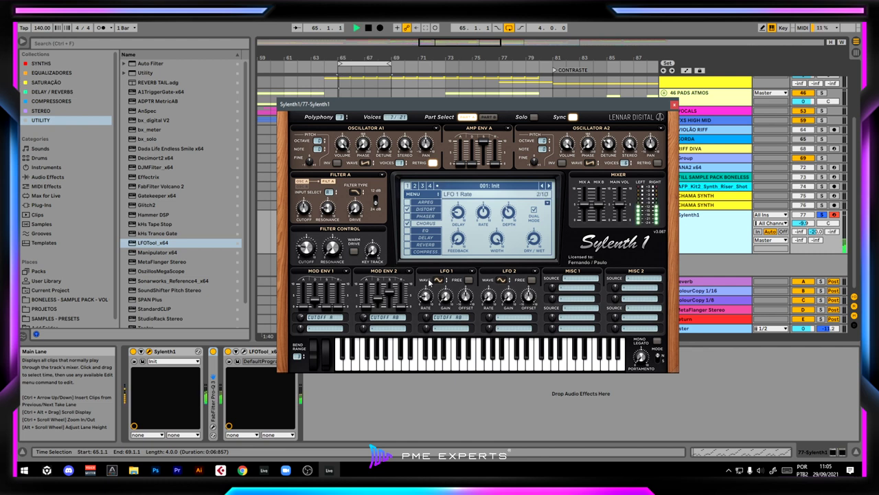
{"action": "left_click_drag", "start_coordinate": [445, 283], "coordinate": [460, 231]}
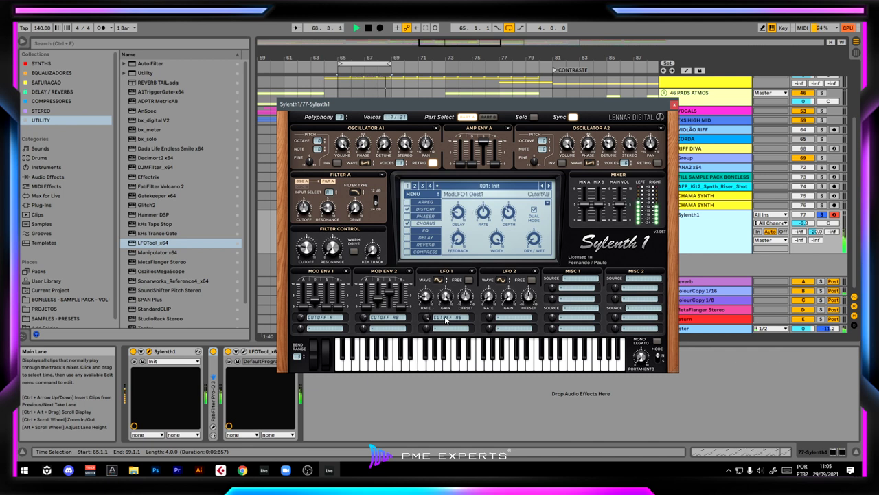
{"action": "left_click", "coordinate": [468, 281]}
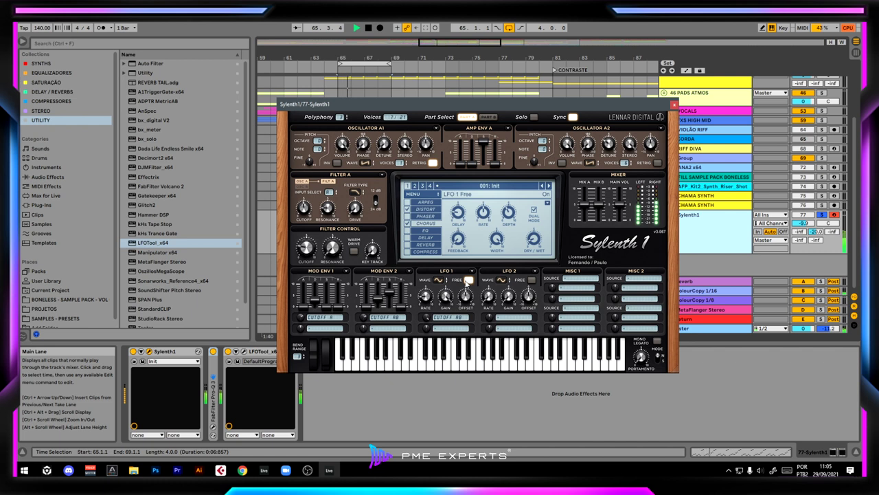
{"action": "key", "text": "space"}
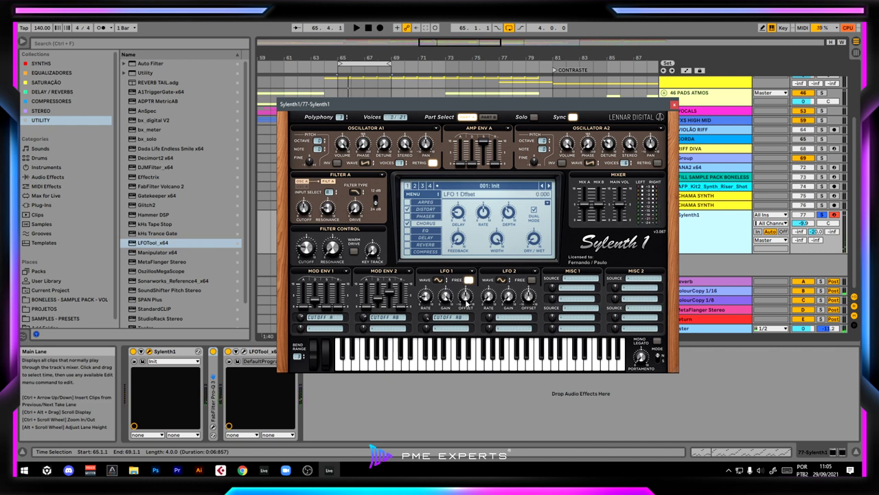
{"action": "key", "text": "space"}
{"action": "left_click_drag", "start_coordinate": [466, 303], "coordinate": [464, 319]}
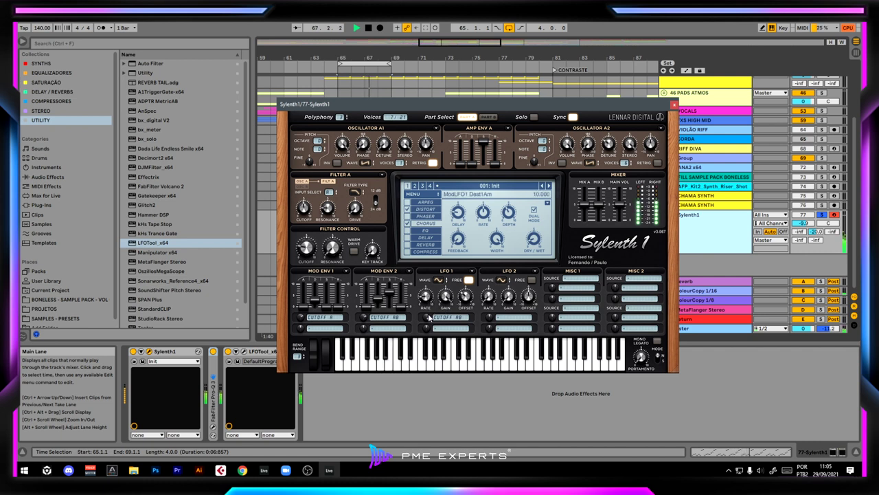
Step: Fine-tune LFO 1 against the playing loop, setting the Cutoff AB amount to about 7.2, the gain to 4.7 and readjusting the rate
{"action": "key", "text": "space"}
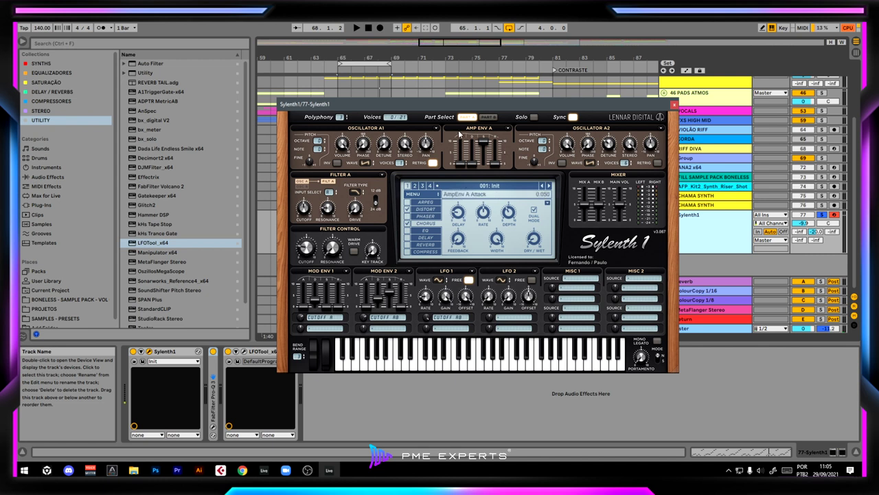
{"action": "key", "text": "space"}
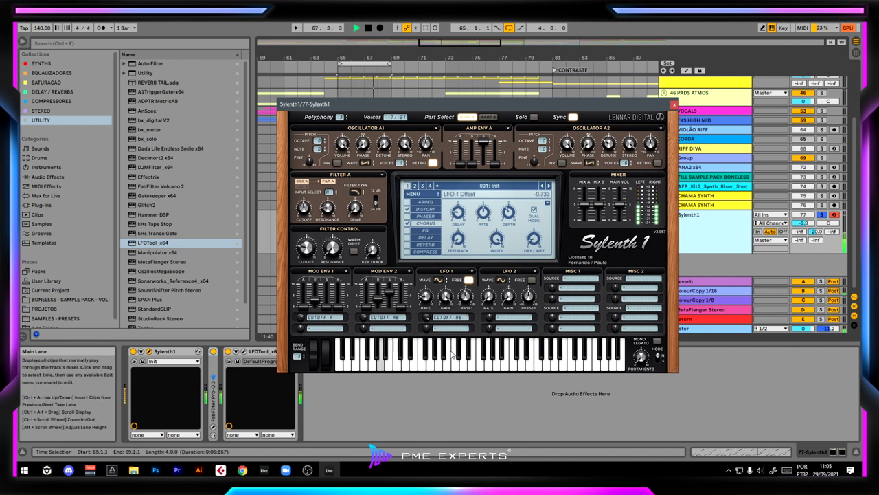
{"action": "key", "text": "space"}
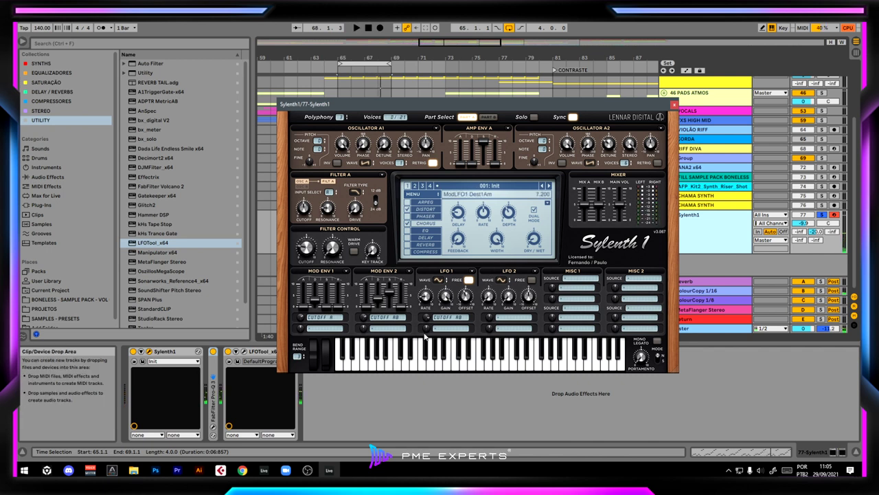
{"action": "key", "text": "space"}
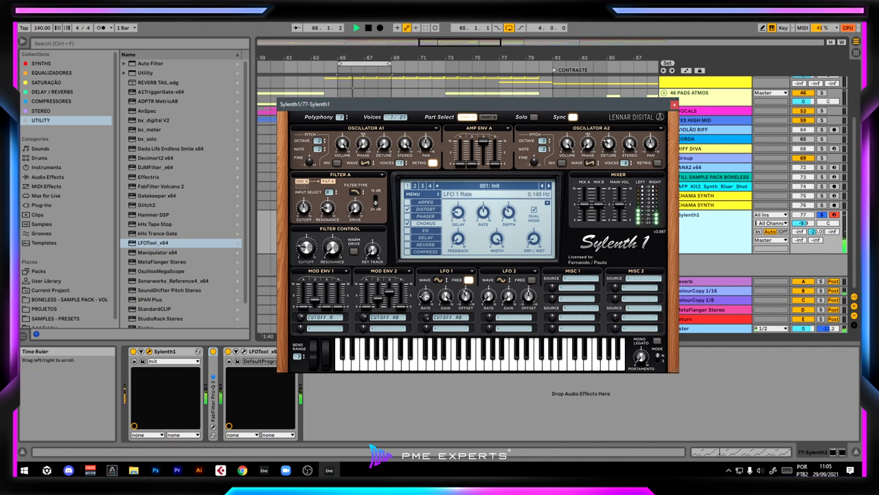
{"action": "mouse_move", "coordinate": [425, 296]}
{"action": "left_mouse_down"}
{"action": "mouse_move", "coordinate": [428, 260]}
{"action": "mouse_move", "coordinate": [426, 278]}
{"action": "left_mouse_up"}
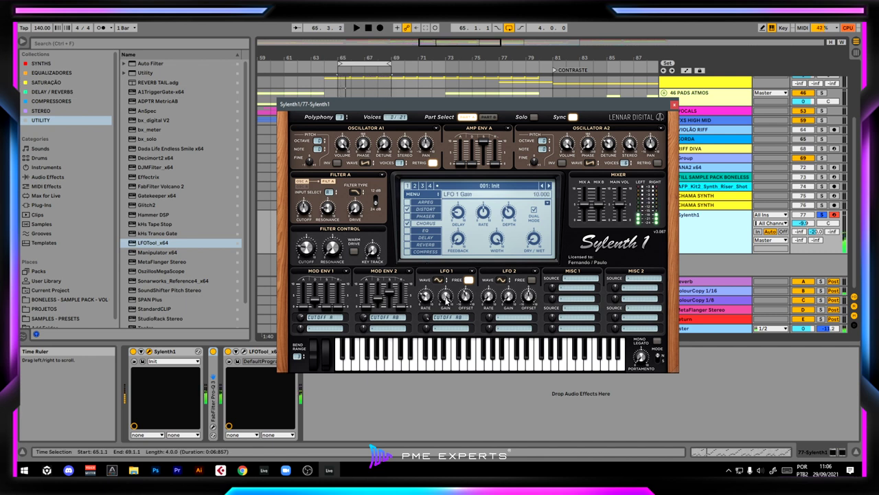
{"action": "left_click", "coordinate": [445, 296]}
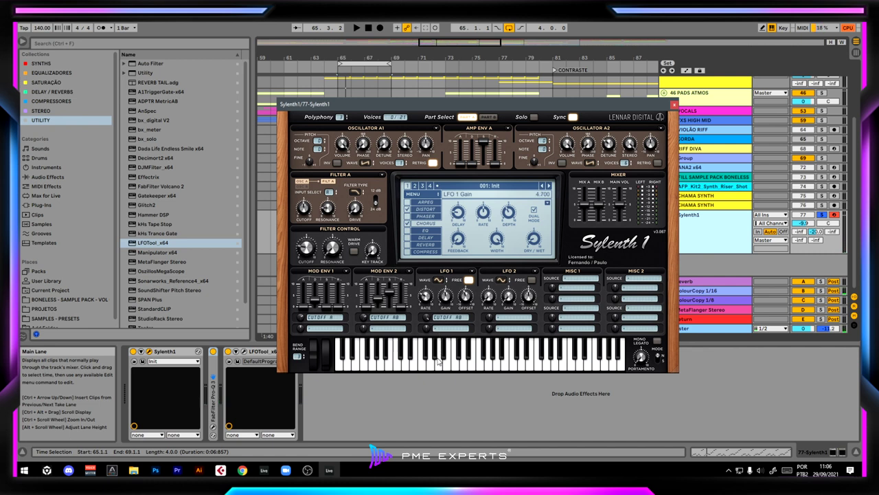
Step: Replay the loop, touch Filter A's Cutoff in Sylenth1 to expose it for automation, and close the editor
{"action": "key", "text": "space"}
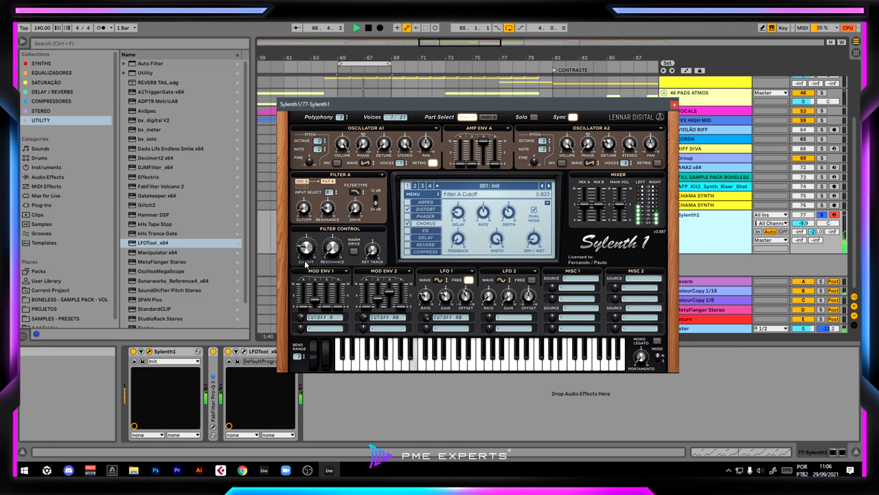
{"action": "left_click_drag", "start_coordinate": [309, 270], "coordinate": [309, 257]}
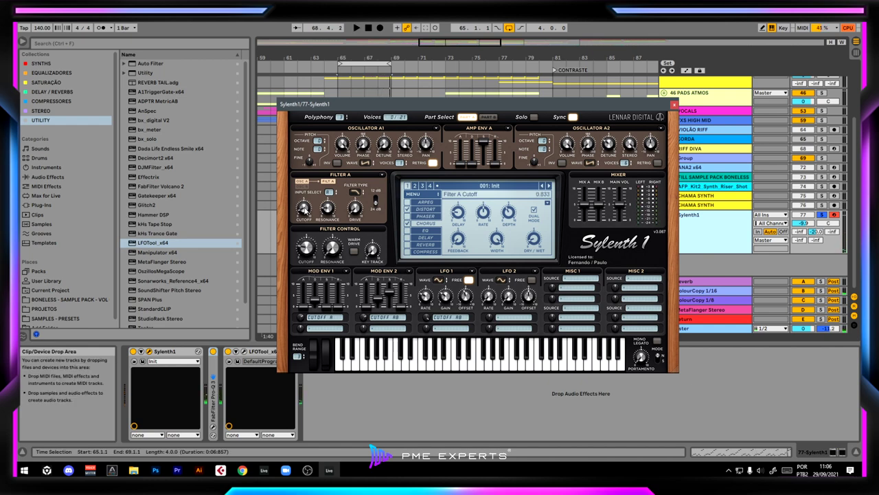
{"action": "left_click", "coordinate": [674, 104]}
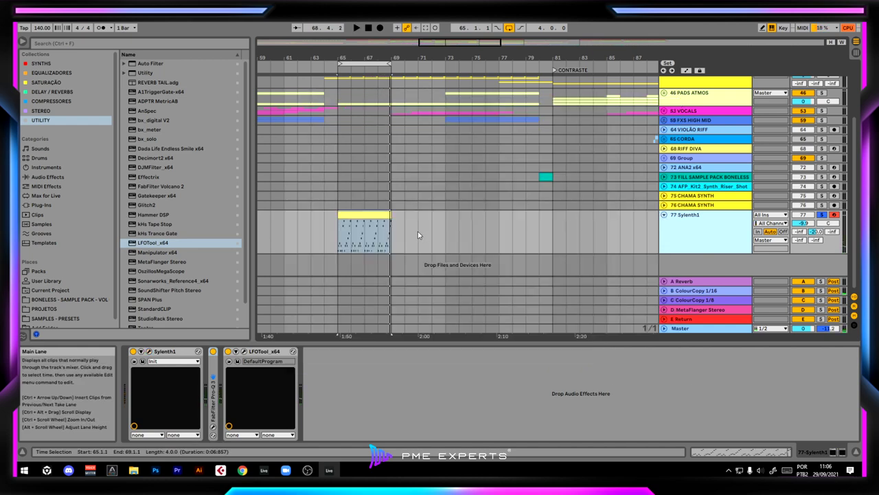
Step: Show the Filter A Cutoff automation lane on the Sylenth1 track and recheck the cutoff in the Sylenth1 editor
{"action": "key", "text": "a"}
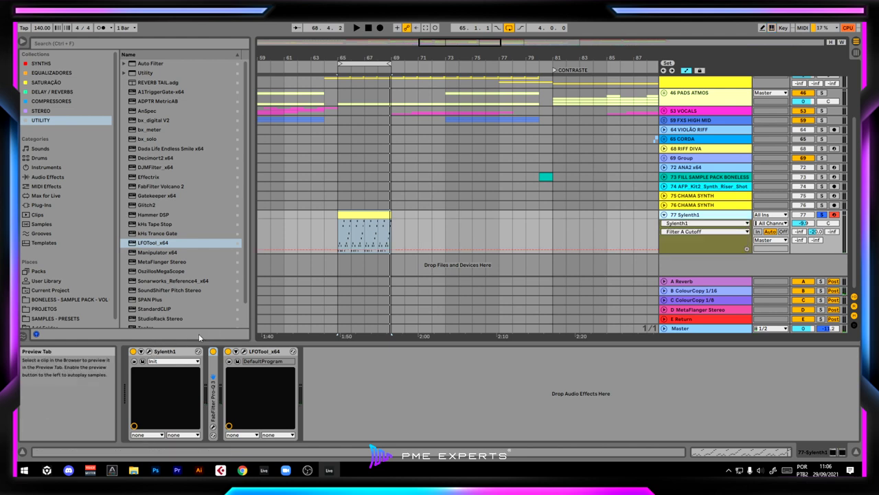
{"action": "key", "text": "a"}
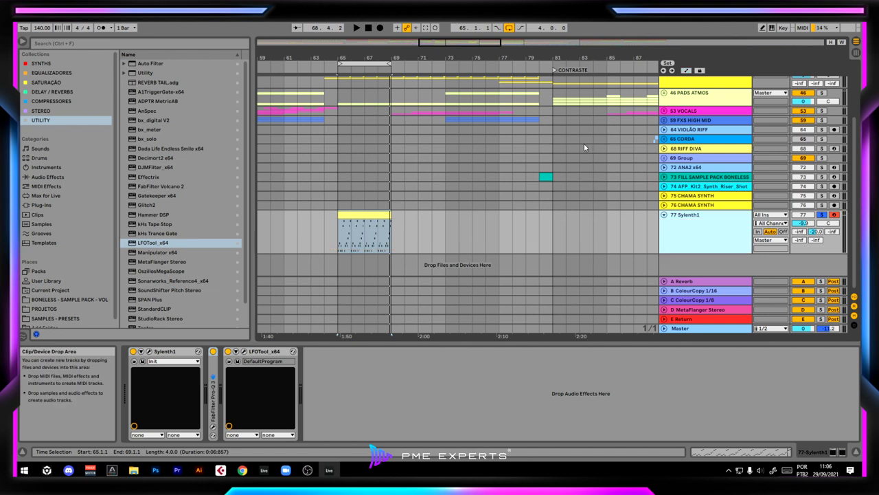
{"action": "key", "text": "a"}
{"action": "key", "text": "a"}
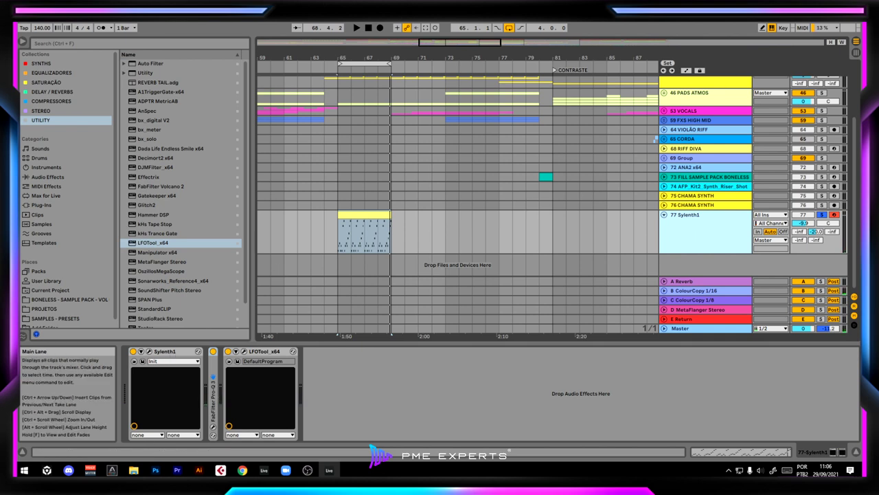
{"action": "key", "text": "a"}
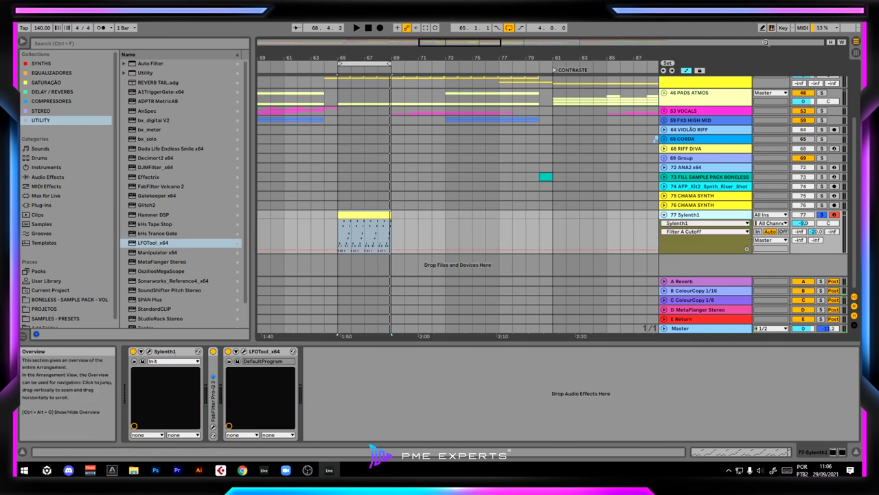
{"action": "left_click", "coordinate": [149, 351]}
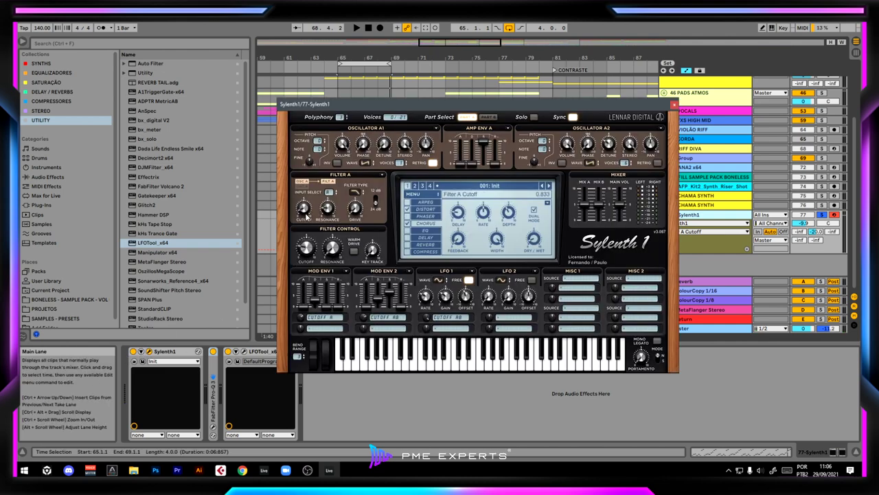
{"action": "left_click", "coordinate": [673, 105]}
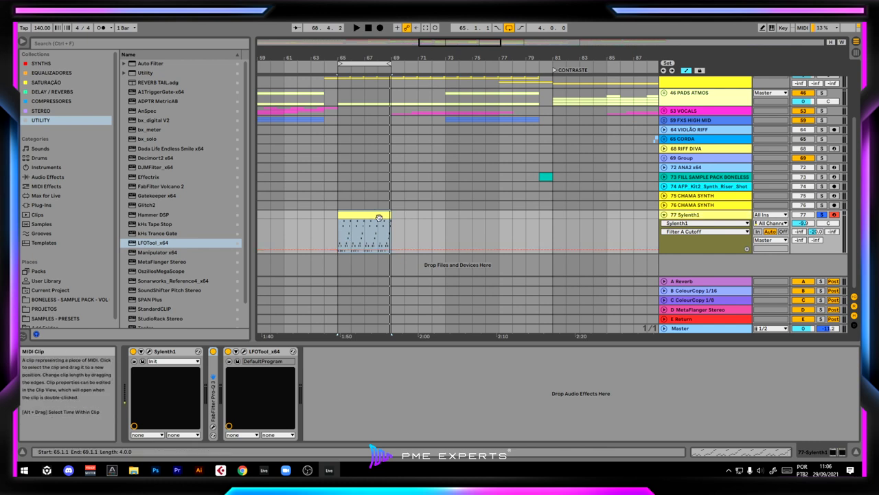
Step: Duplicate the Sylenth1 clip to bar 69 and draw a rising Filter A Cutoff ramp from bar 65 to bar 73
{"action": "key", "text": "ctrl+d"}
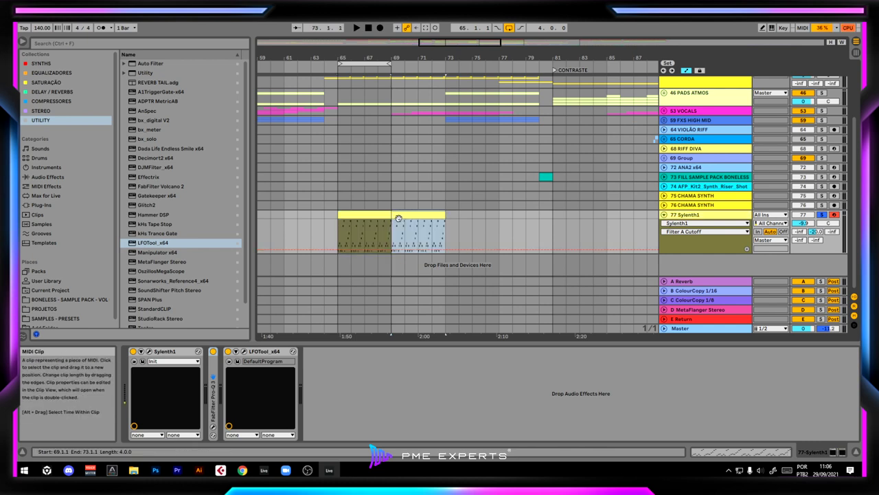
{"action": "left_click", "coordinate": [338, 250]}
{"action": "left_click_drag", "start_coordinate": [346, 250], "coordinate": [445, 234]}
{"action": "key", "text": "space"}
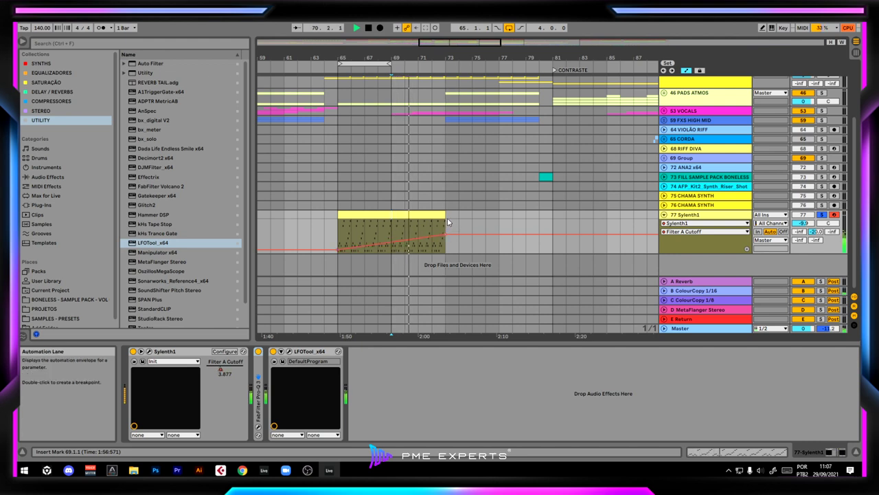
Step: Duplicate the Sylenth1 clips and their cutoff ramp from bars 65–73 to bars 73–81
{"action": "left_click_drag", "start_coordinate": [447, 222], "coordinate": [338, 228]}
{"action": "key", "text": "ctrl+d"}
{"action": "key", "text": "space"}
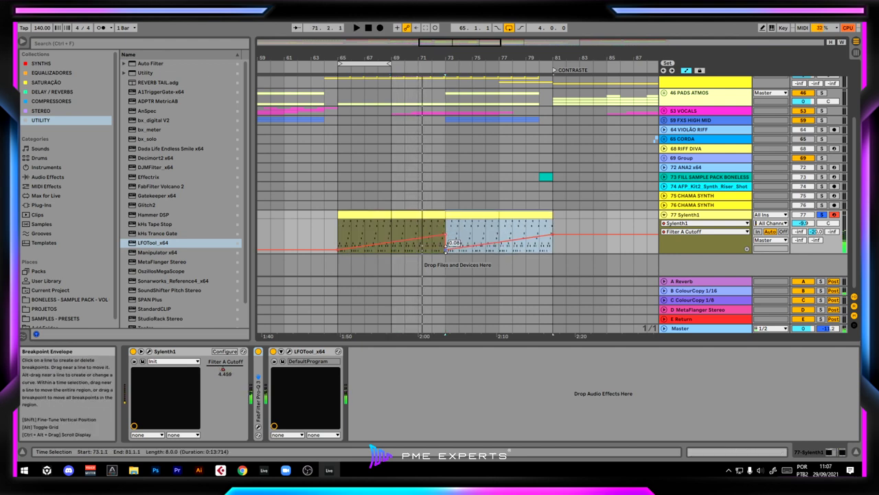
Step: Raise the second Filter A Cutoff ramp to start at about 0.31 and place the first ramp's peak at about 0.72 just before bar 73
{"action": "left_click_drag", "start_coordinate": [579, 245], "coordinate": [442, 257]}
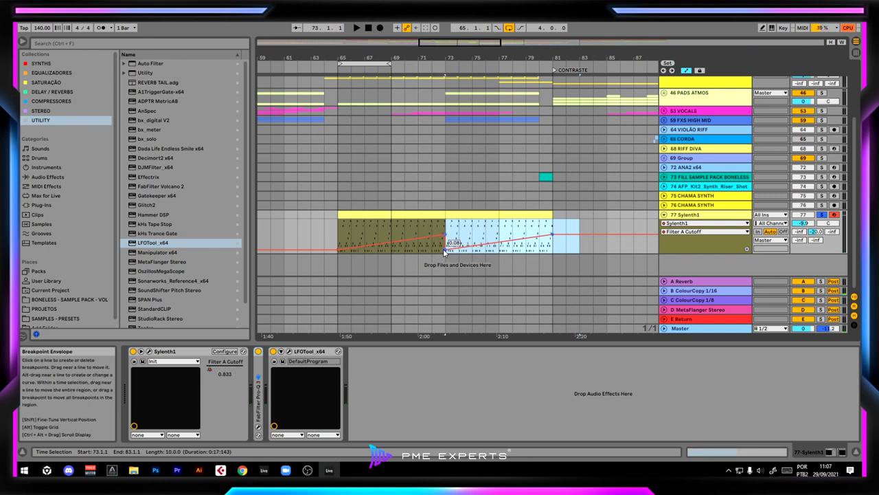
{"action": "left_click_drag", "start_coordinate": [447, 246], "coordinate": [447, 237]}
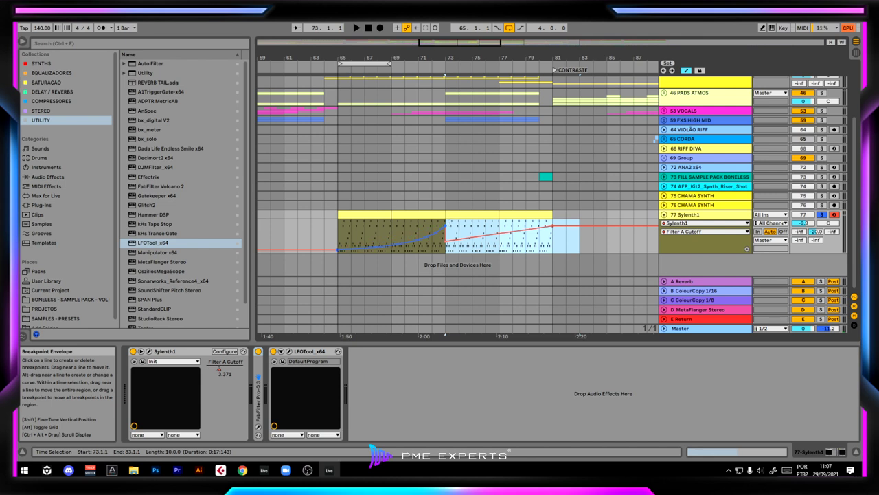
{"action": "left_click", "coordinate": [447, 228]}
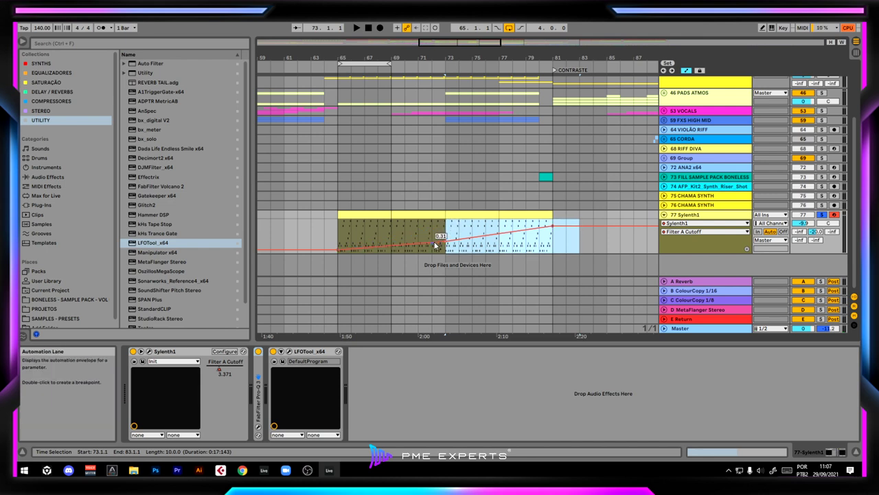
{"action": "left_click", "coordinate": [447, 240]}
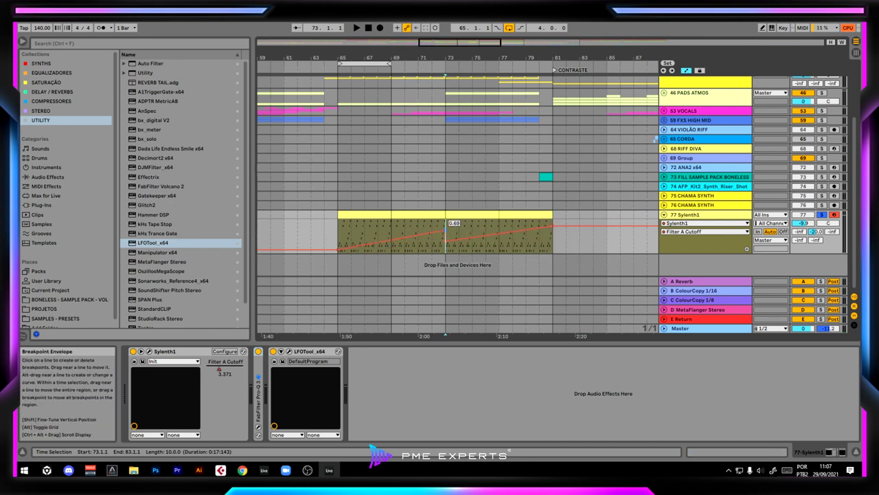
{"action": "left_click_drag", "start_coordinate": [447, 231], "coordinate": [445, 228]}
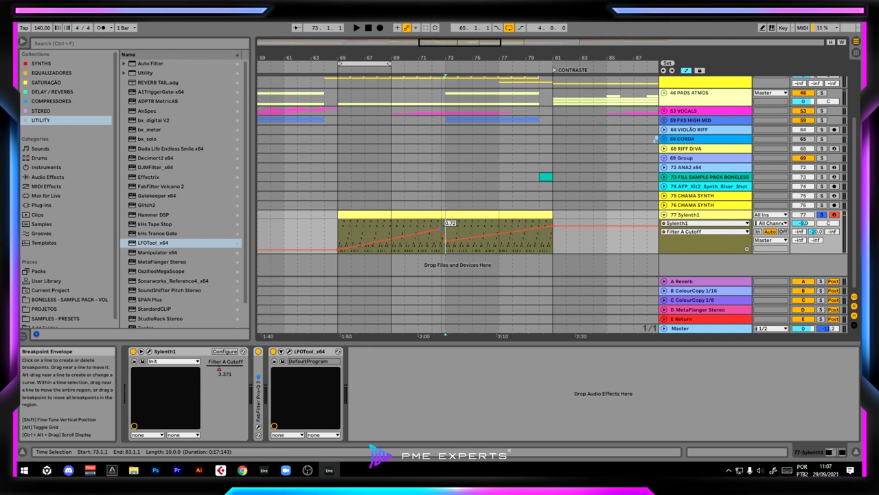
Step: Extend the loop to 16 bars, from bar 65 to bar 81, and play it
{"action": "left_click", "coordinate": [364, 64]}
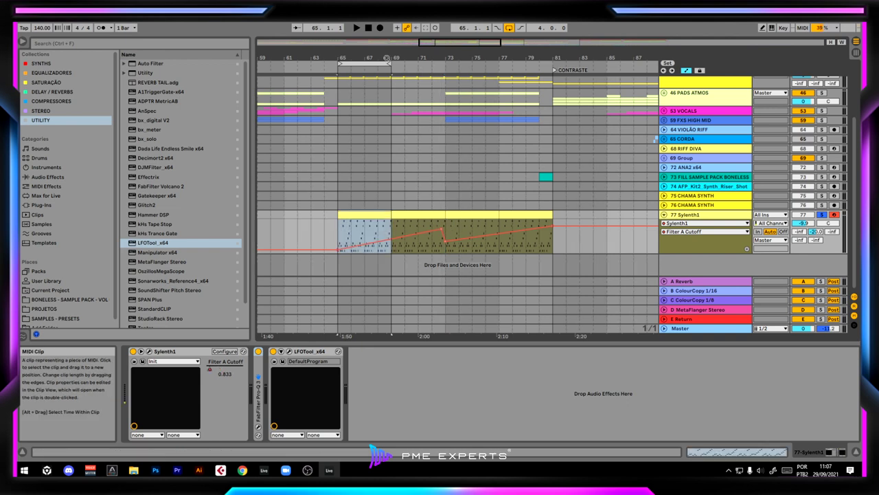
{"action": "left_click_drag", "start_coordinate": [391, 64], "coordinate": [554, 64]}
{"action": "key", "text": "space"}
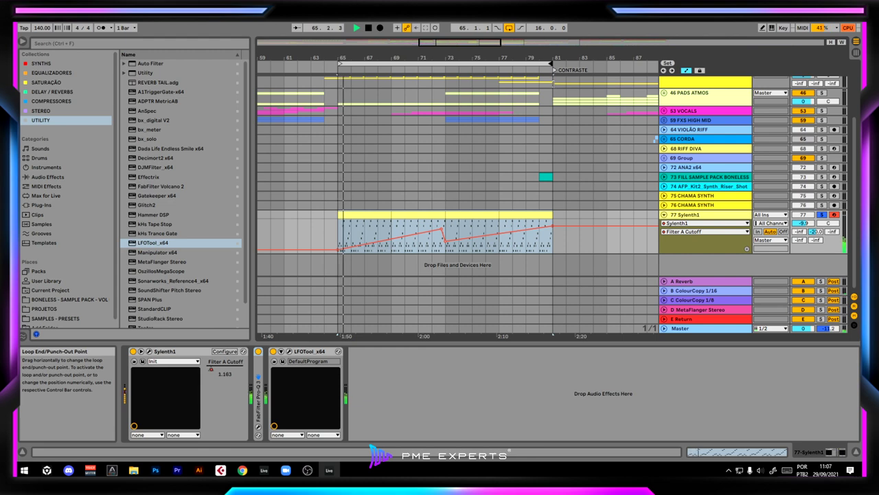
Step: Raise the Filter A Cutoff automation's starting point at bar 65 to about 0.19 and replay the loop
{"action": "key", "text": "space"}
{"action": "left_click_drag", "start_coordinate": [338, 249], "coordinate": [339, 243]}
{"action": "key", "text": "space"}
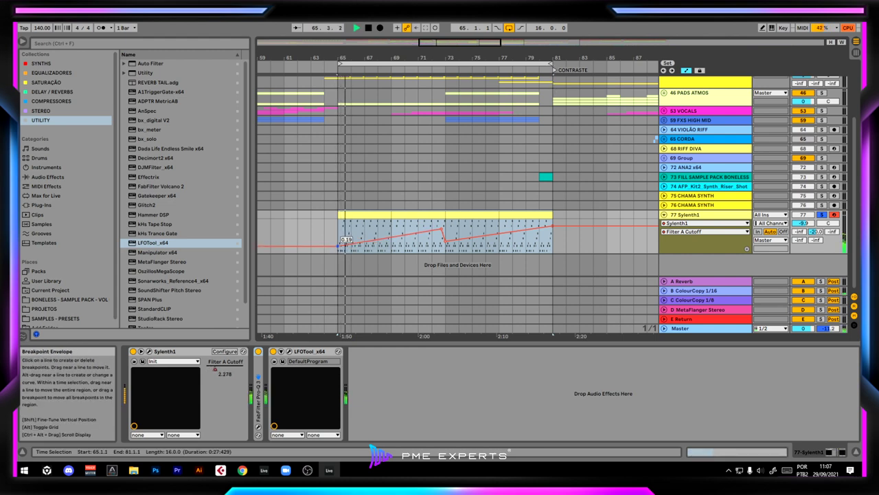
Step: Raise the Sylenth1 track's A-Reverb send to about -15.3 dB while auditioning the part
{"action": "key", "text": "space"}
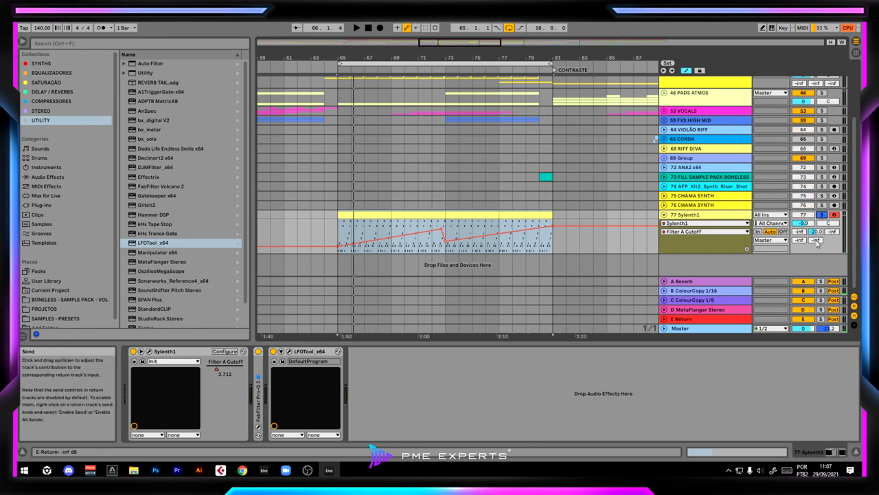
{"action": "left_click", "coordinate": [712, 283]}
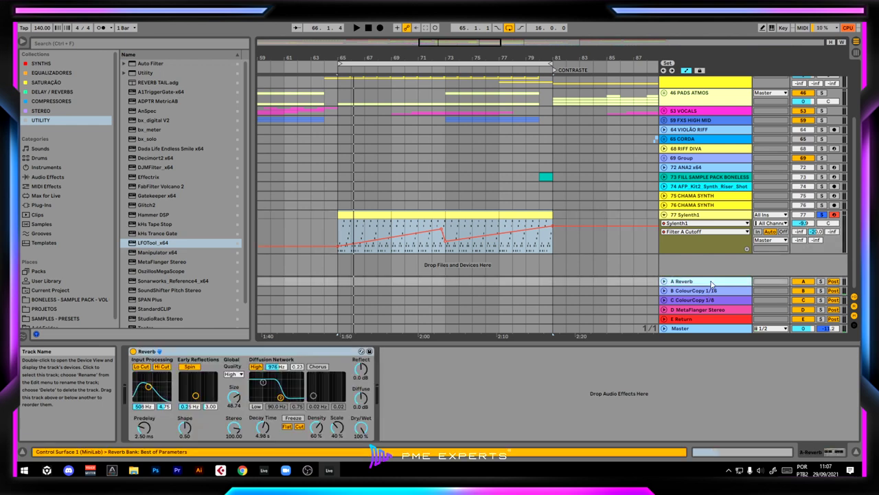
{"action": "left_click", "coordinate": [800, 233]}
{"action": "left_click_drag", "start_coordinate": [800, 232], "coordinate": [800, 210]}
{"action": "key", "text": "space"}
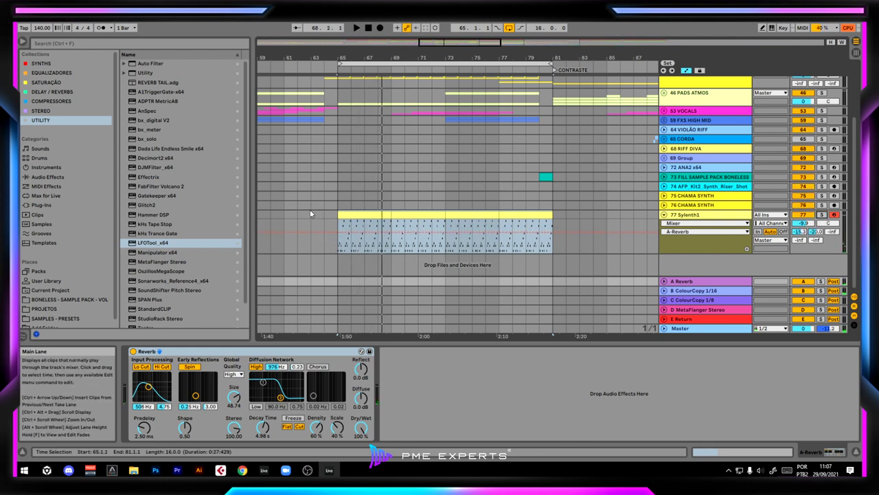
Step: Audition the soloed Sylenth1 clip at bars 69–73 and check the send levels in the mixer
{"action": "left_click", "coordinate": [310, 213]}
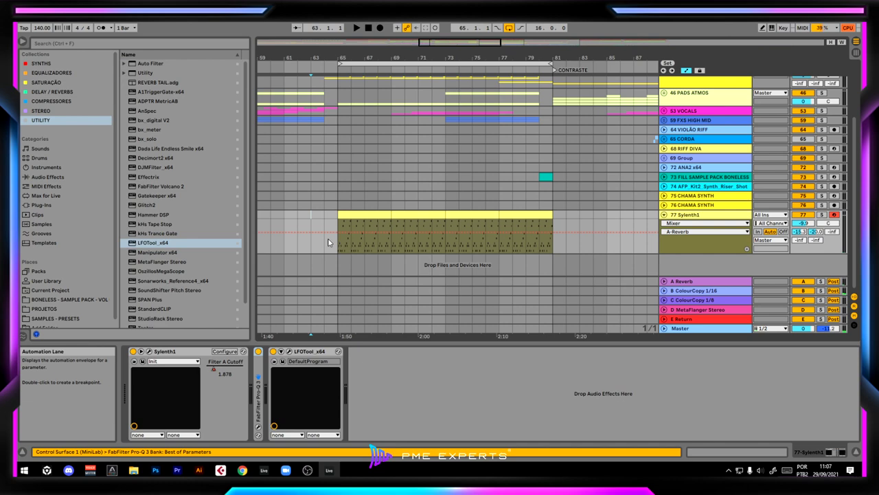
{"action": "left_click", "coordinate": [374, 214]}
{"action": "left_click", "coordinate": [417, 215]}
{"action": "key", "text": "space"}
{"action": "key", "text": "Tab"}
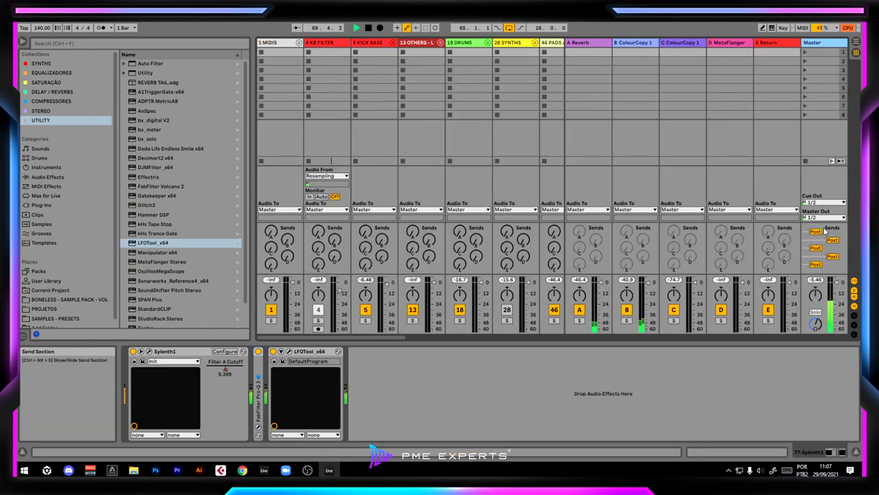
{"action": "key", "text": "Tab"}
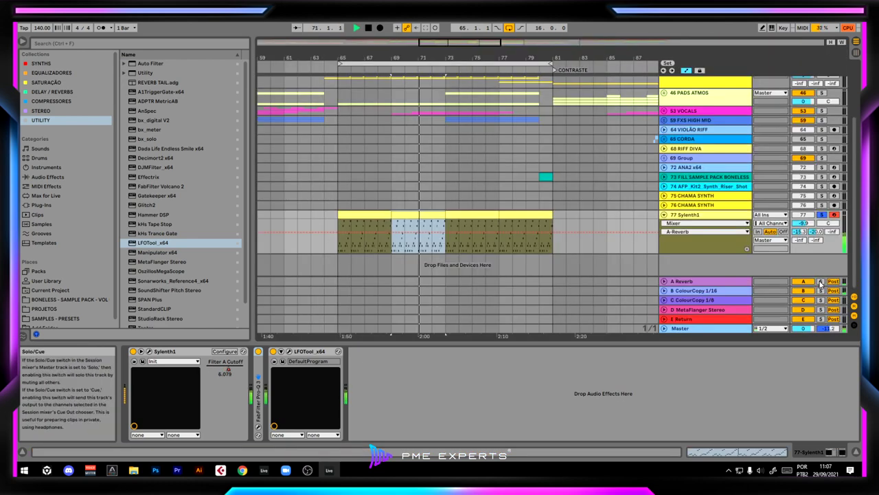
{"action": "key", "text": "space"}
Step: Rename the Sylenth1 track as "arp sylenth"
{"action": "left_click", "coordinate": [664, 215]}
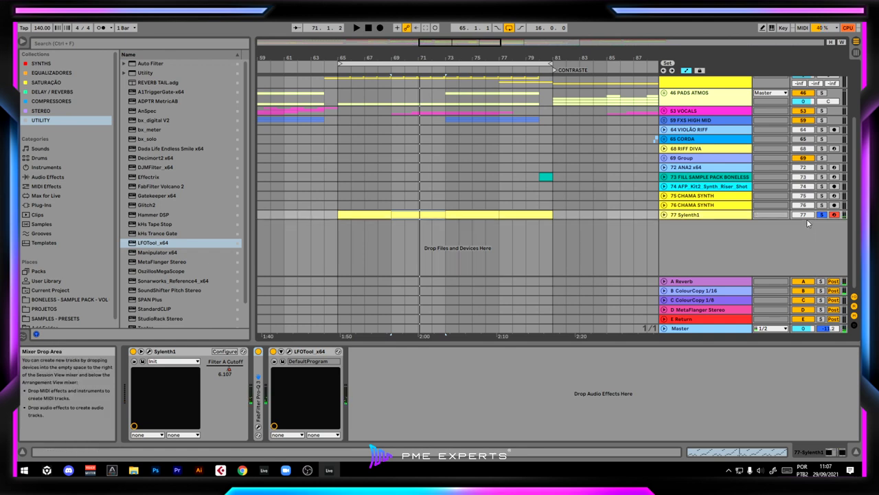
{"action": "left_click", "coordinate": [664, 215]}
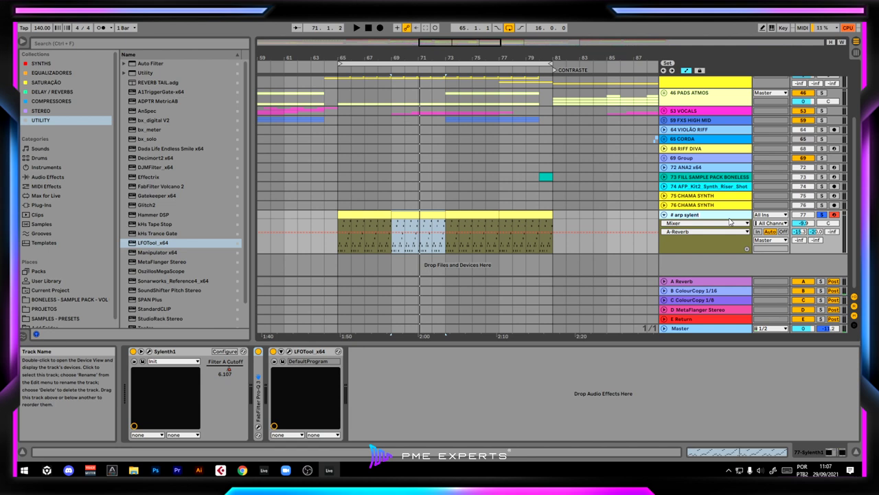
{"action": "type", "text": "h"}
{"action": "key", "text": "Return"}
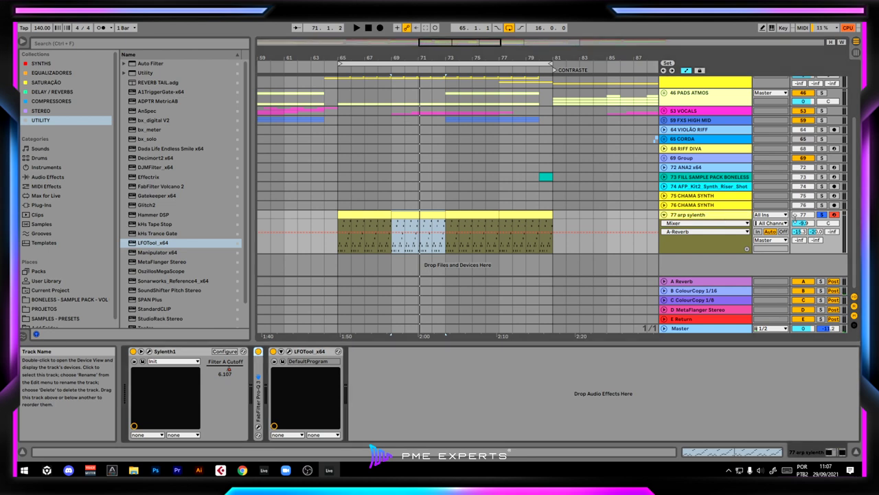
Step: Set the arp sylenth track's volume to -7.2 dB and play the full mix from bar 62
{"action": "left_click_drag", "start_coordinate": [805, 223], "coordinate": [807, 217]}
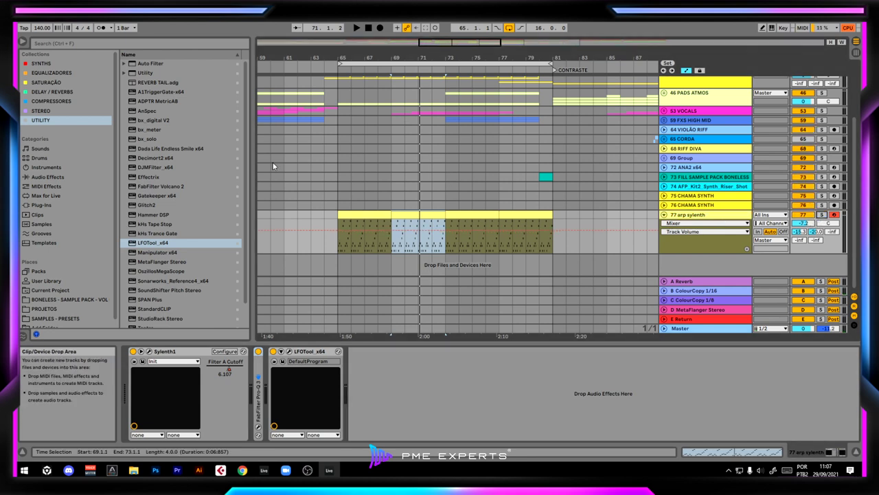
{"action": "left_click", "coordinate": [298, 185]}
{"action": "key", "text": "space"}
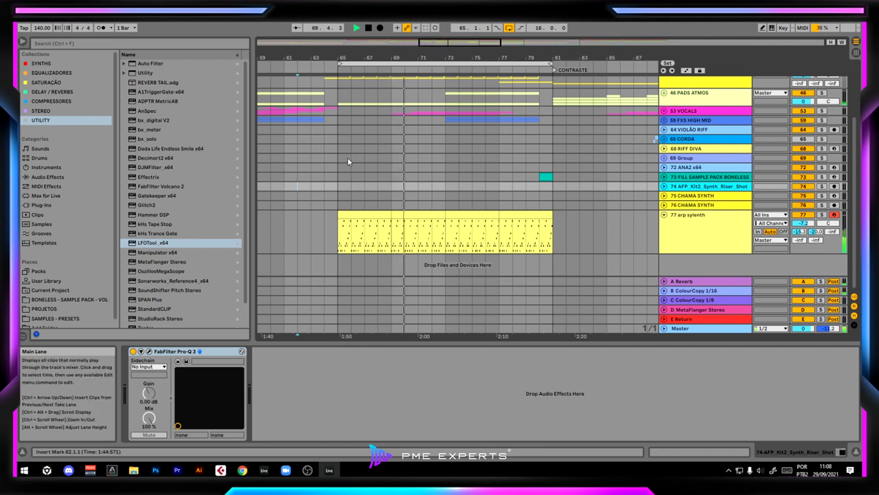
Step: Solo the arp sylenth track and clear the Cutoff AB destination from LFO 1 in Sylenth1
{"action": "left_click", "coordinate": [715, 234]}
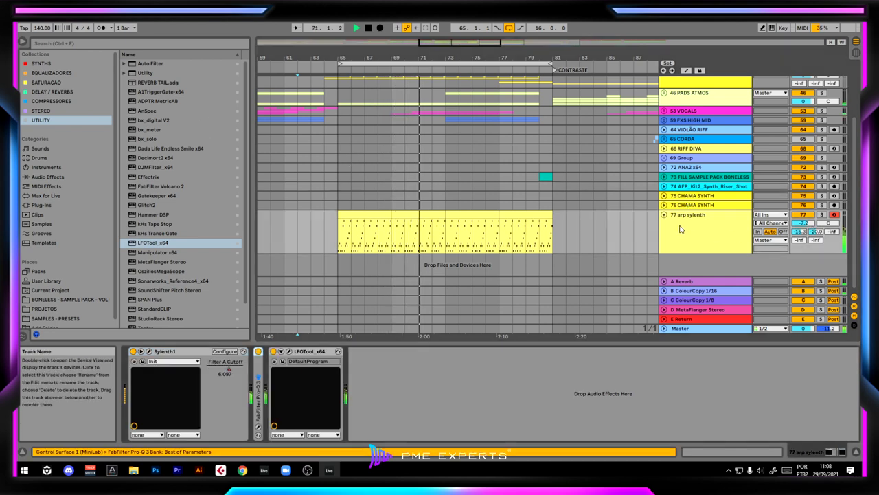
{"action": "left_click", "coordinate": [152, 351]}
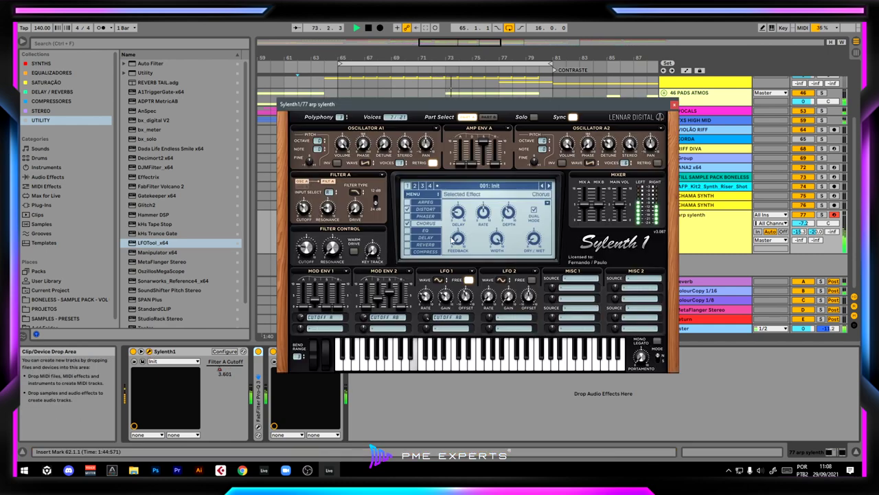
{"action": "left_click", "coordinate": [821, 214]}
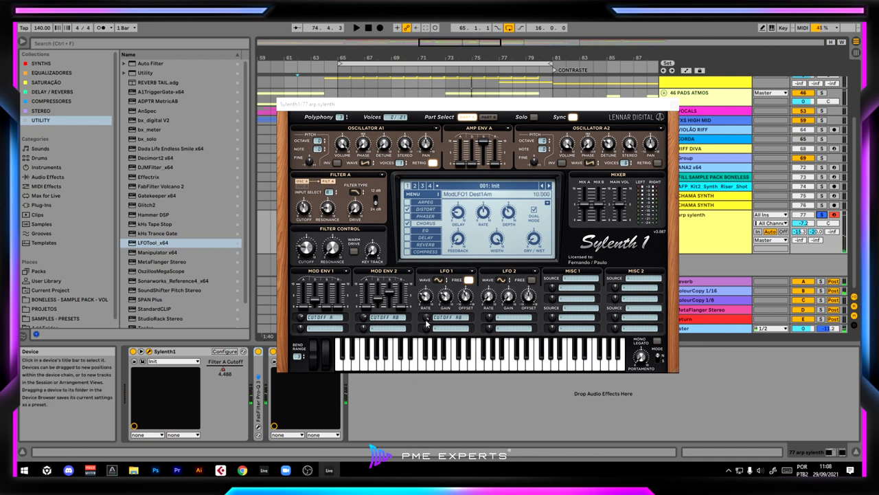
{"action": "left_click", "coordinate": [460, 319]}
{"action": "left_click", "coordinate": [459, 335]}
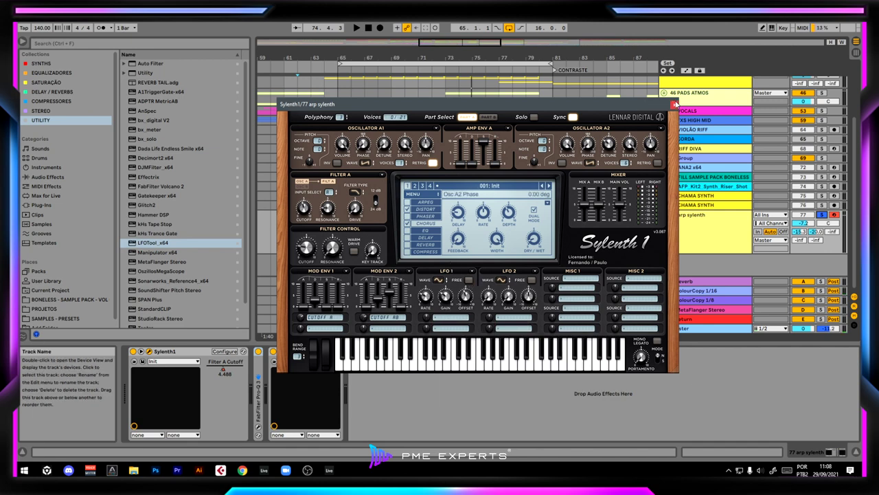
{"action": "left_click", "coordinate": [672, 103]}
Step: Split the first Filter A Cutoff ramp with a drop at bar 69, then curve it upward to bar 73 during playback
{"action": "key", "text": "a"}
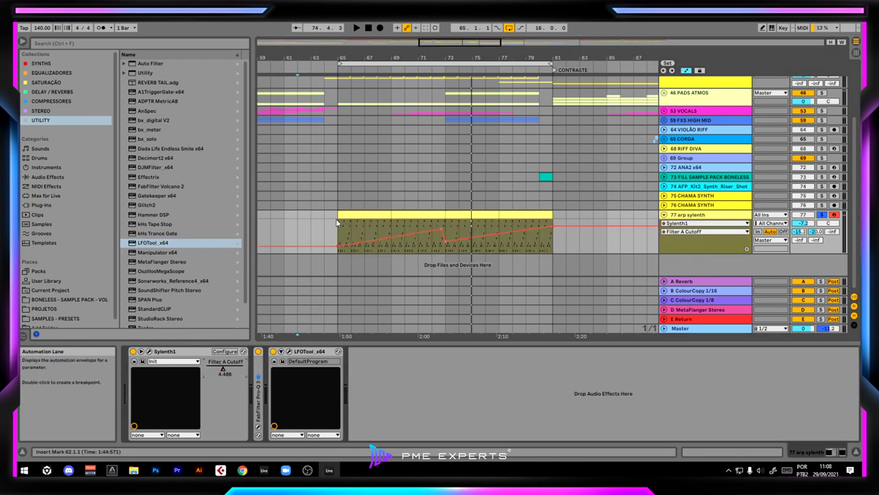
{"action": "left_click_drag", "start_coordinate": [337, 218], "coordinate": [391, 236]}
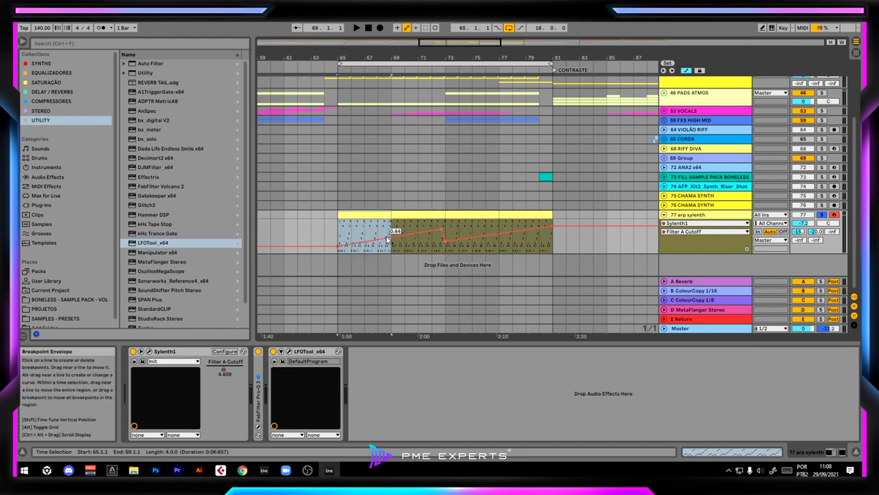
{"action": "key", "text": "space"}
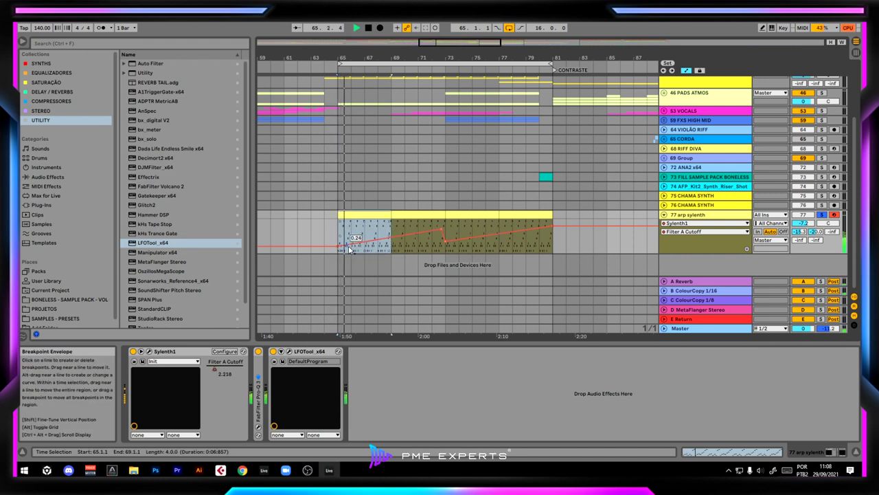
{"action": "left_click", "coordinate": [393, 239]}
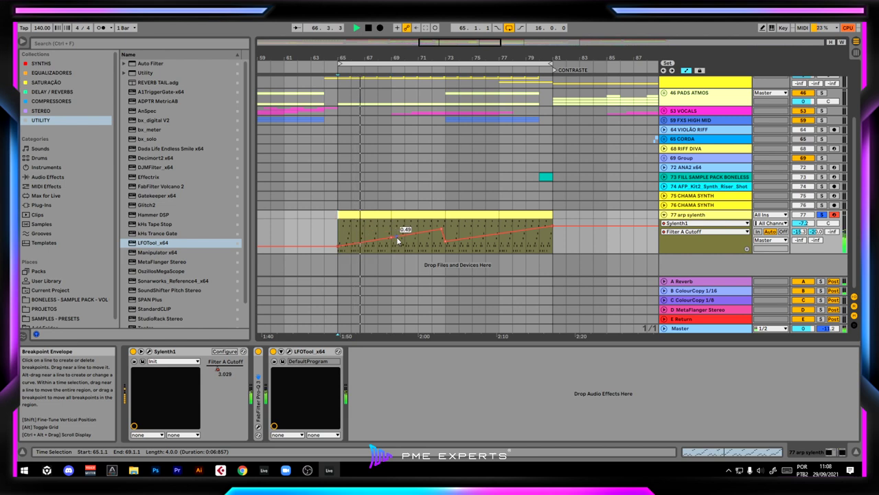
{"action": "left_click_drag", "start_coordinate": [397, 238], "coordinate": [438, 248]}
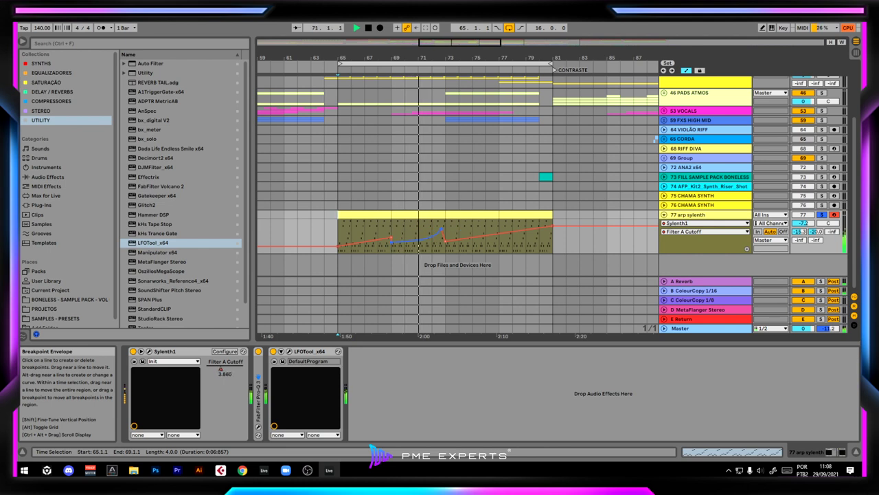
Step: Curve the Filter A Cutoff automation from bar 73 up to bar 77 and drop it to its minimum at bar 81
{"action": "left_click", "coordinate": [447, 235]}
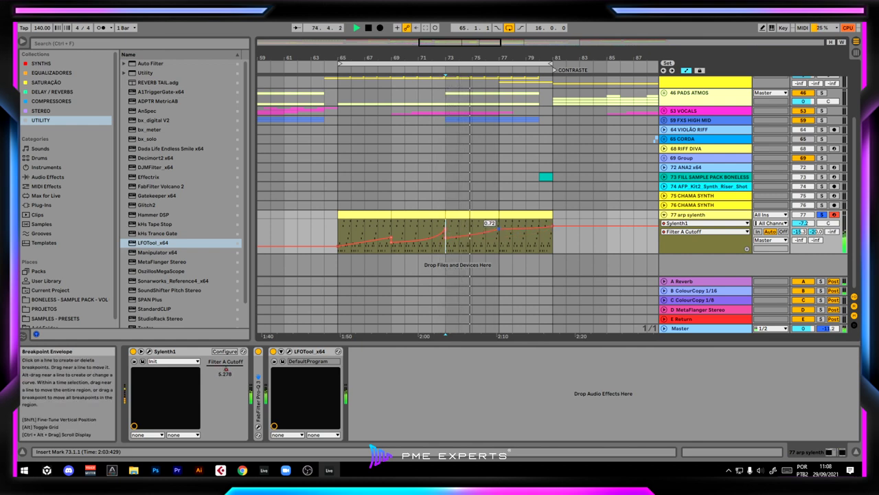
{"action": "left_click_drag", "start_coordinate": [483, 232], "coordinate": [484, 241]}
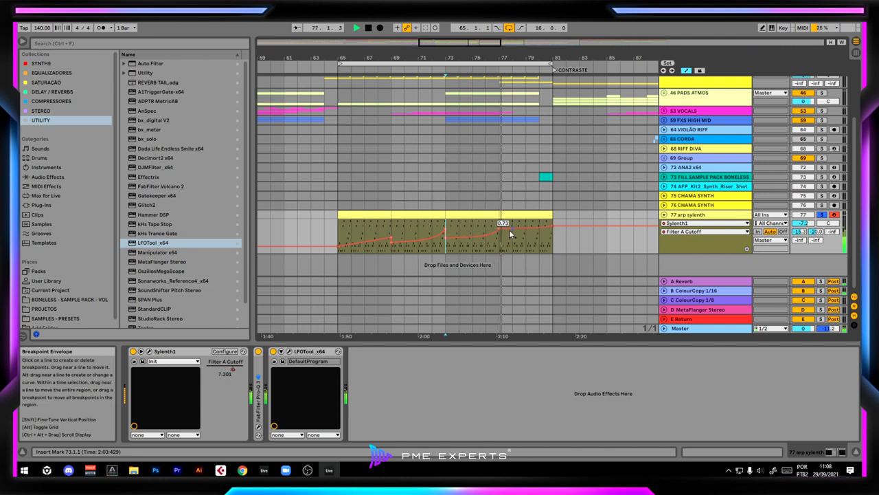
{"action": "left_click_drag", "start_coordinate": [552, 226], "coordinate": [552, 252]}
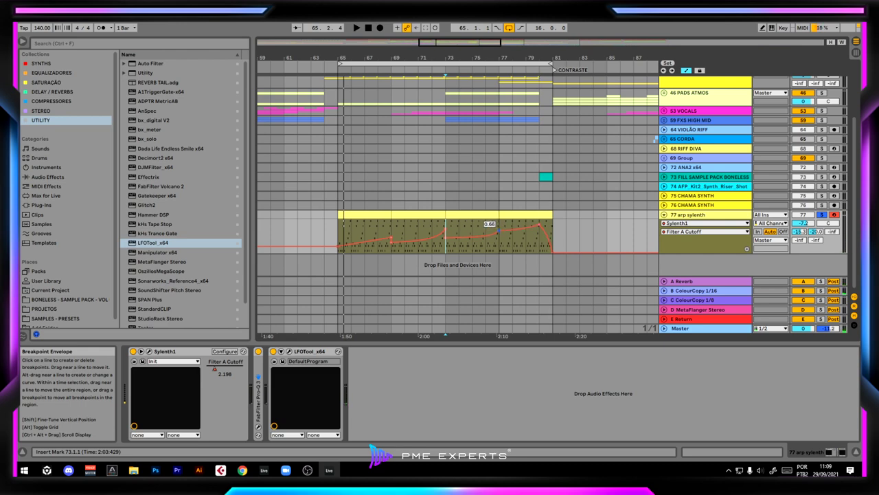
Step: Audition the part with Sylenth1 open, then unsolo the track and play the full mix from bar 65
{"action": "left_click", "coordinate": [149, 351]}
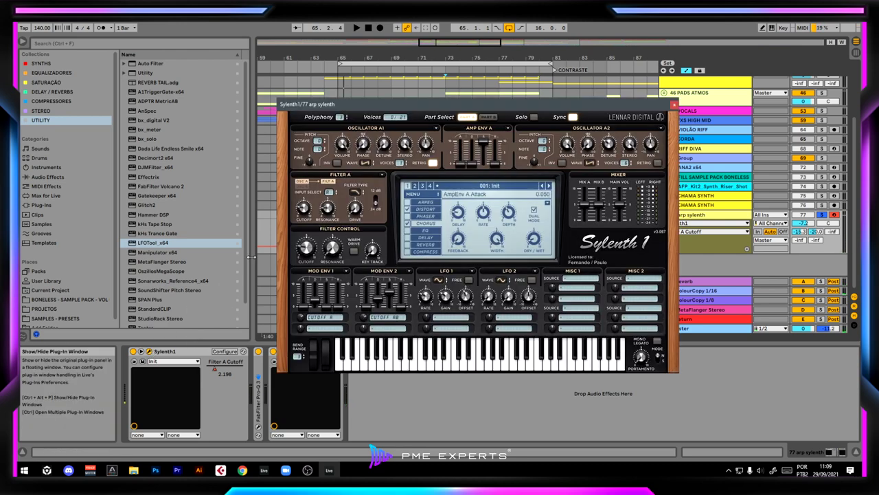
{"action": "key", "text": "space"}
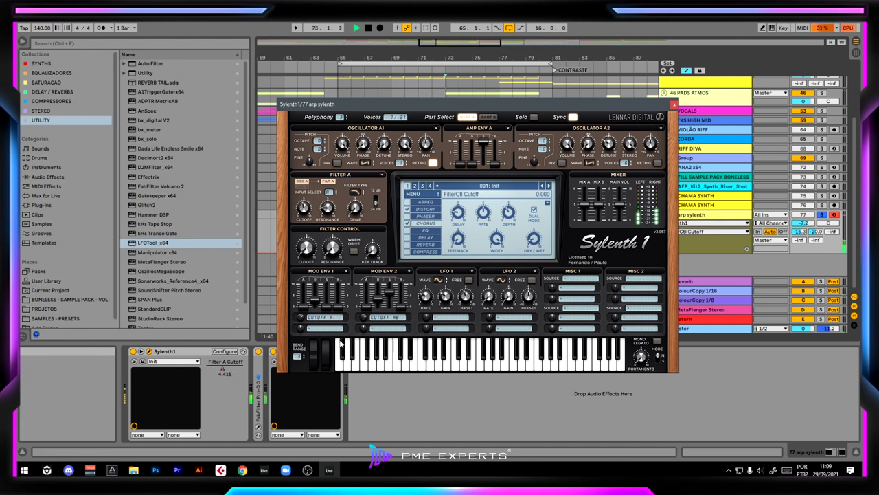
{"action": "left_click", "coordinate": [338, 83]}
{"action": "key", "text": "space"}
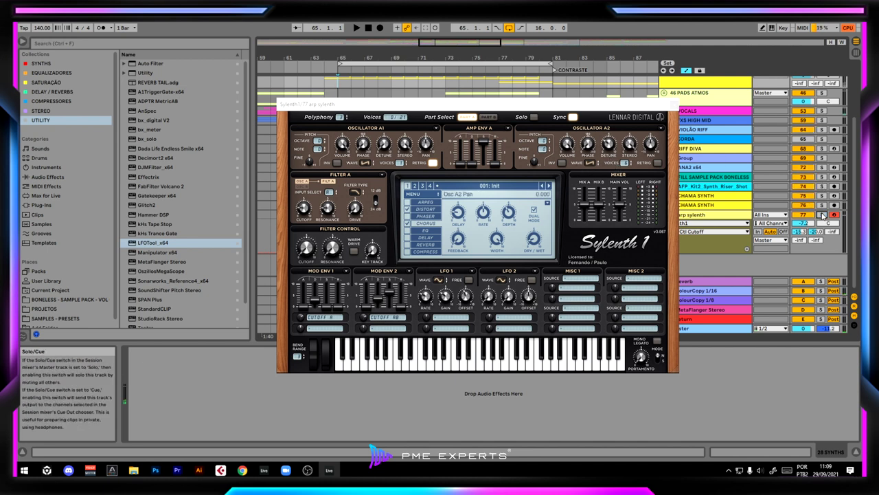
{"action": "key", "text": "space"}
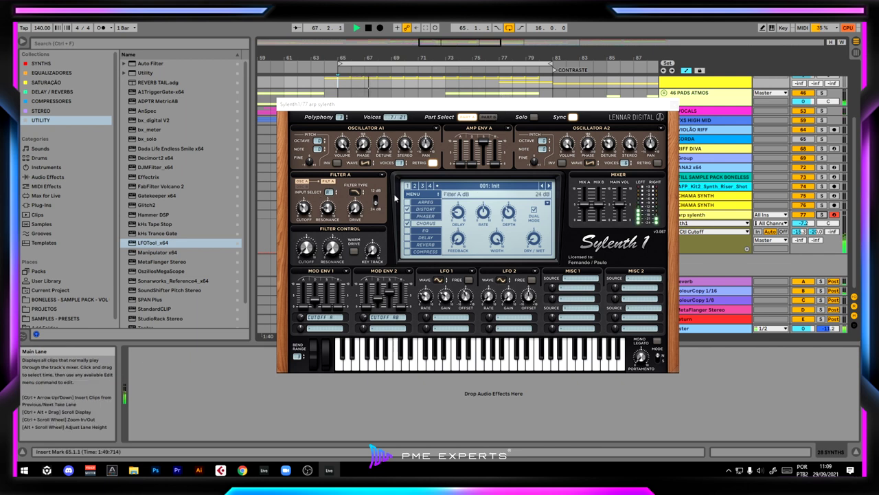
Step: Set Sylenth1's Filter A Drive to 1.867 and its Filter Control Cutoff to 2.033, replaying the loop to compare
{"action": "key", "text": "space"}
{"action": "left_click_drag", "start_coordinate": [355, 208], "coordinate": [358, 190]}
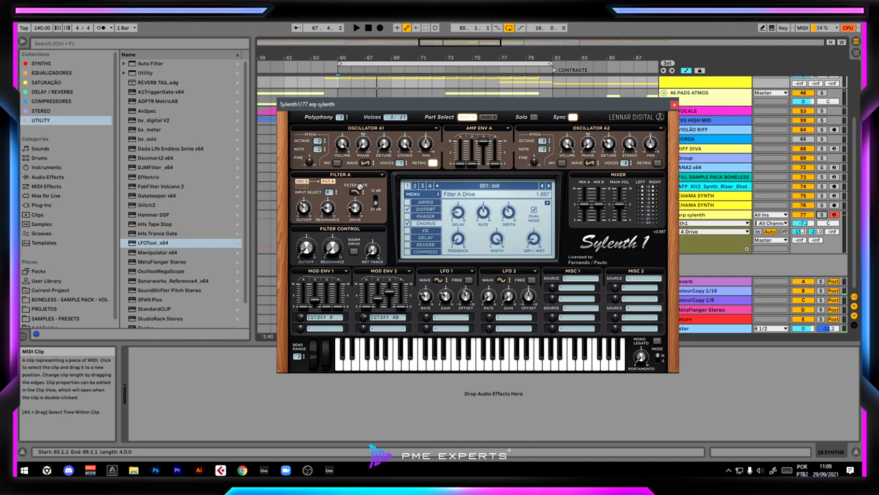
{"action": "key", "text": "space"}
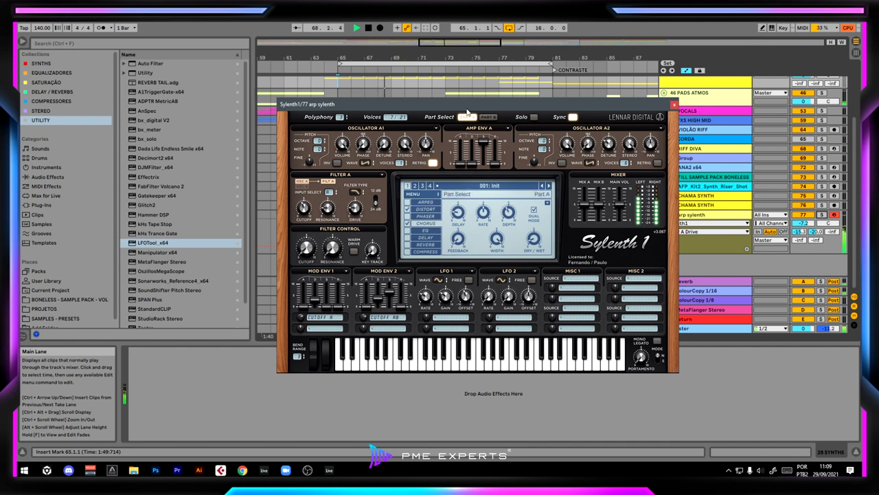
{"action": "key", "text": "space"}
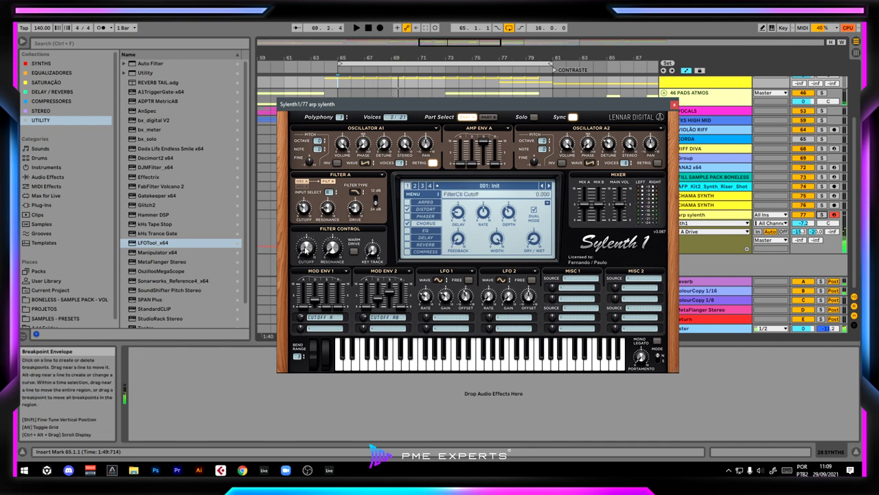
{"action": "left_click", "coordinate": [314, 253]}
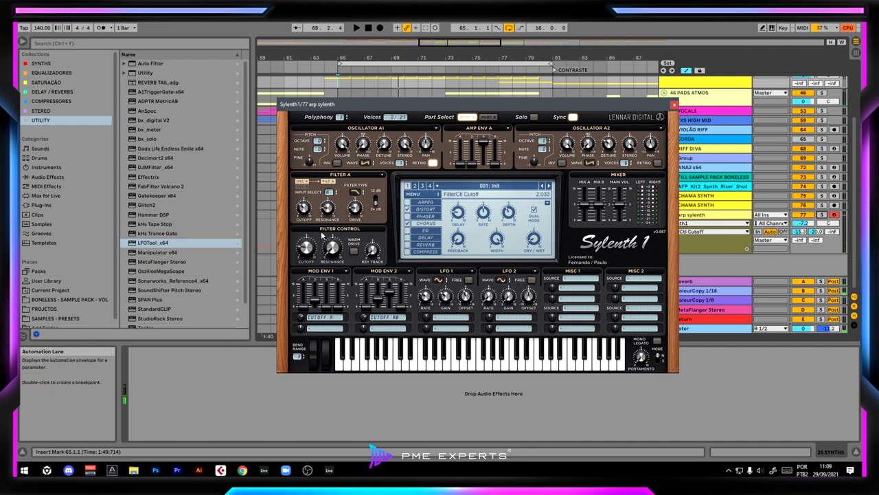
{"action": "key", "text": "space"}
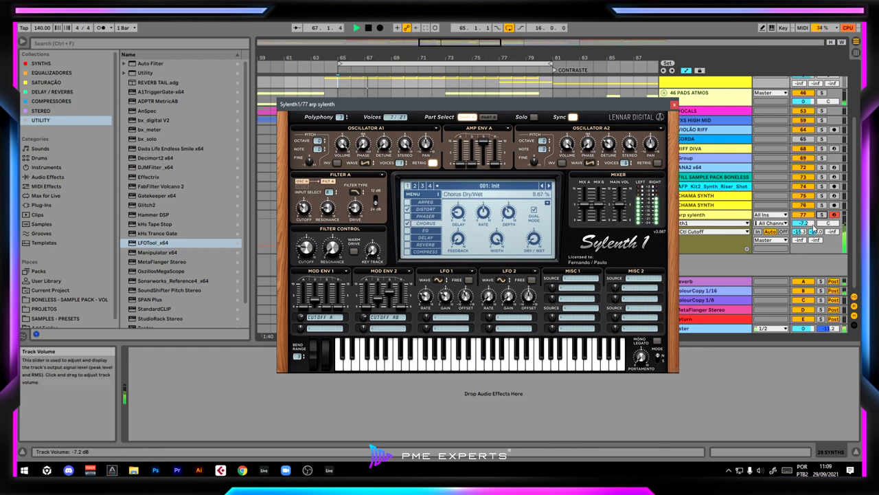
Step: Lower the arp sylenth track's volume to about -9 dB and close the Sylenth1 window
{"action": "left_click_drag", "start_coordinate": [808, 225], "coordinate": [808, 261]}
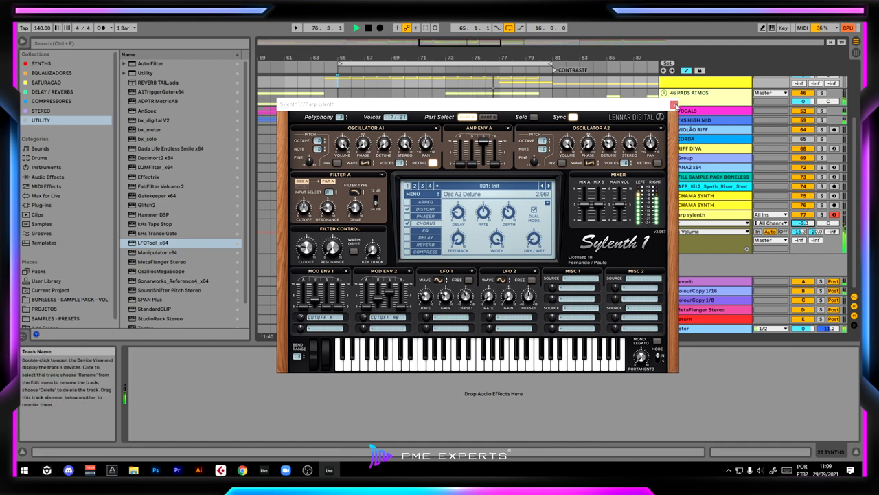
{"action": "left_click", "coordinate": [675, 105]}
{"action": "left_click", "coordinate": [713, 215]}
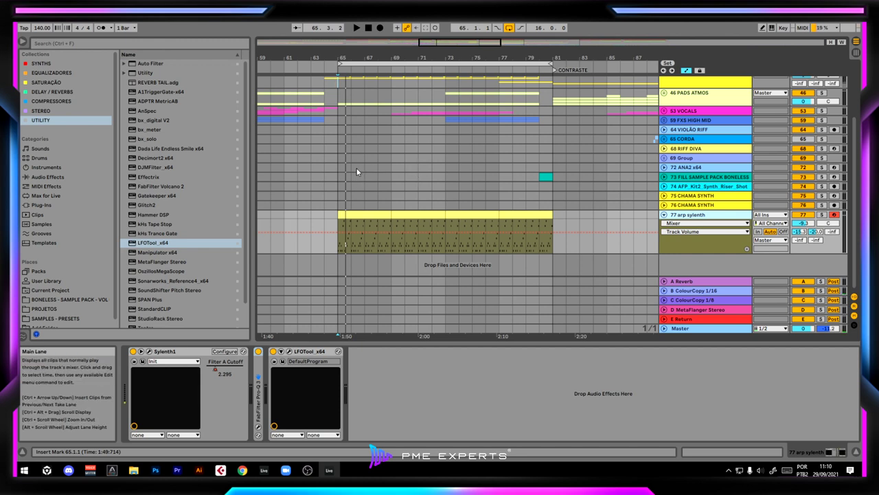
Step: Extend the start of the arp sylenth clip back to bar 64 and play the mix from bar 63
{"action": "left_click", "coordinate": [334, 169]}
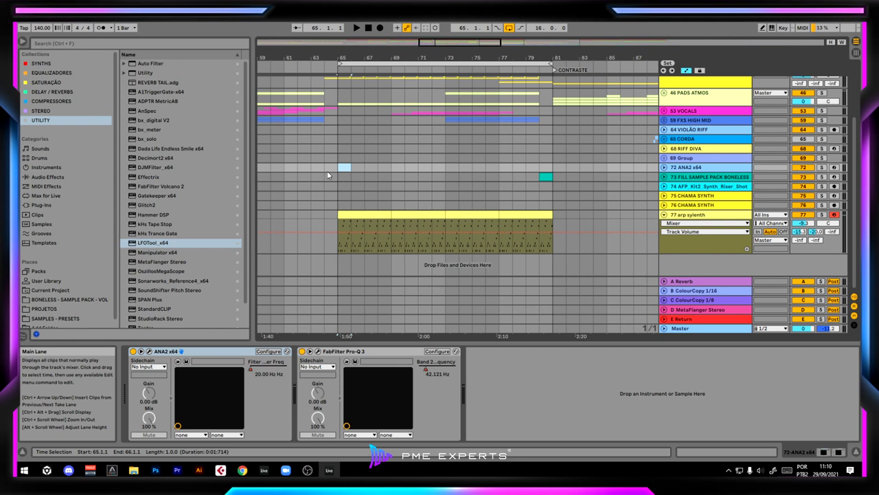
{"action": "left_click", "coordinate": [332, 211]}
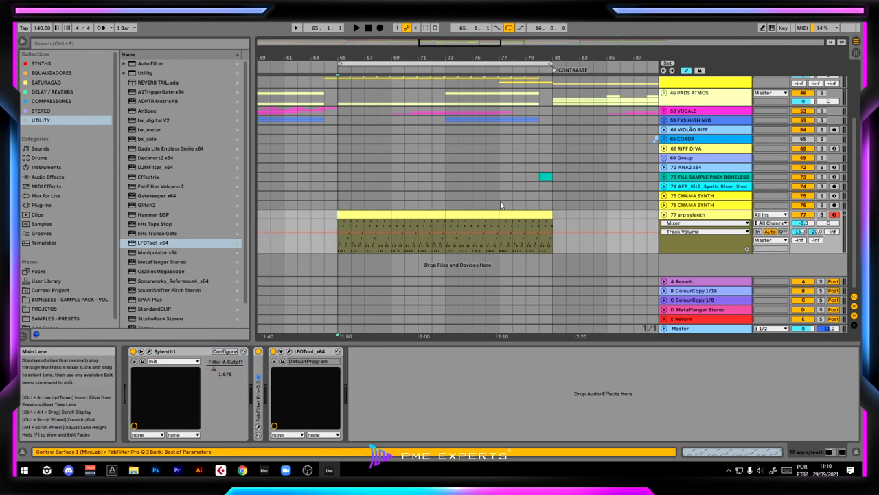
{"action": "left_click", "coordinate": [545, 197]}
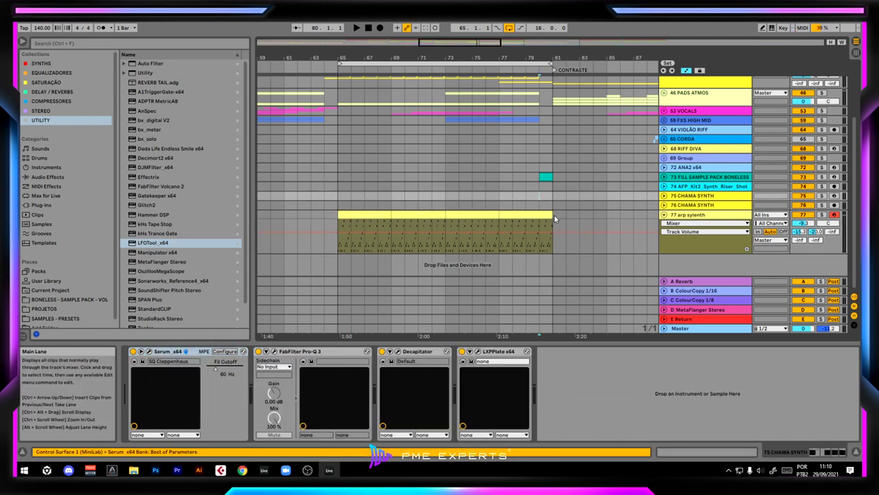
{"action": "mouse_move", "coordinate": [554, 218]}
{"action": "left_mouse_down"}
{"action": "mouse_move", "coordinate": [232, 193]}
{"action": "mouse_move", "coordinate": [335, 219]}
{"action": "left_mouse_up"}
{"action": "left_click", "coordinate": [309, 215]}
{"action": "key", "text": "space"}
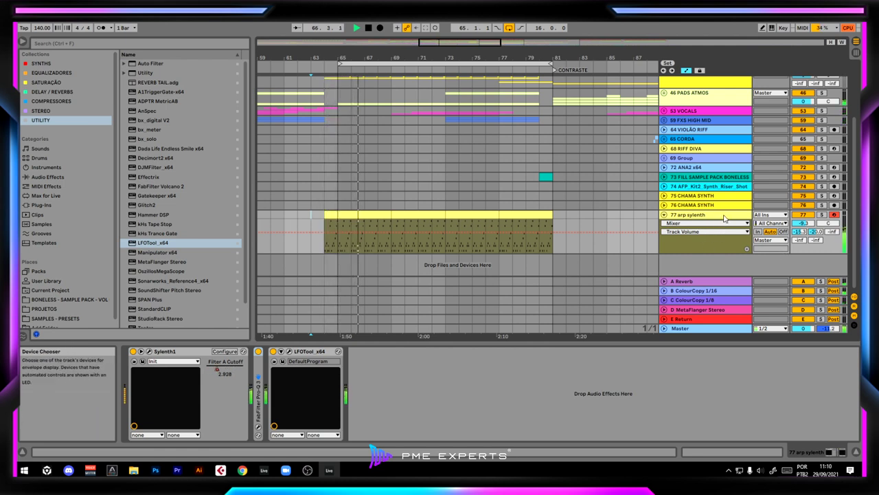
Step: Open Sylenth1 on the arp sylenth track, play from bar 71 and try out Oscillator A2's octave setting
{"action": "key", "text": "space"}
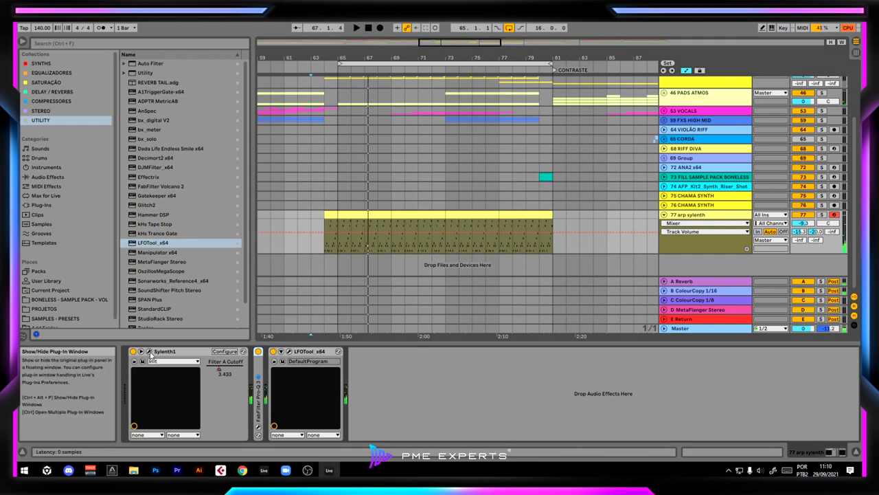
{"action": "left_click", "coordinate": [150, 352]}
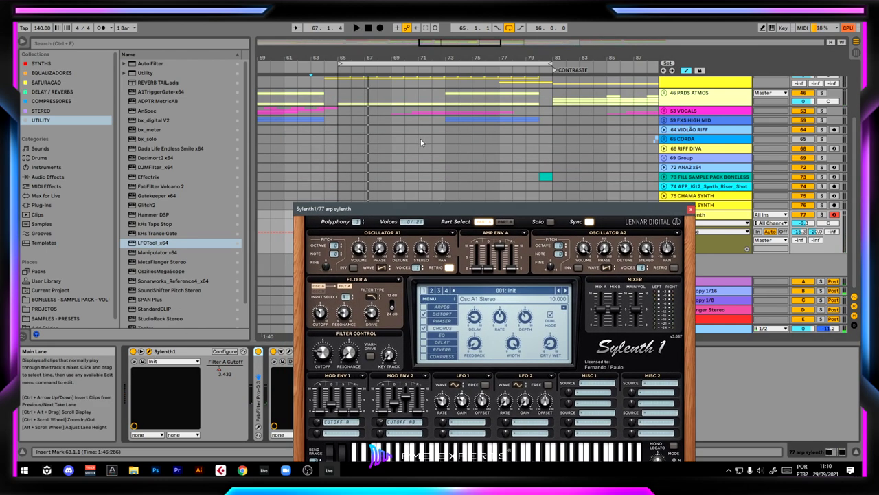
{"action": "left_click", "coordinate": [421, 139]}
{"action": "key", "text": "space"}
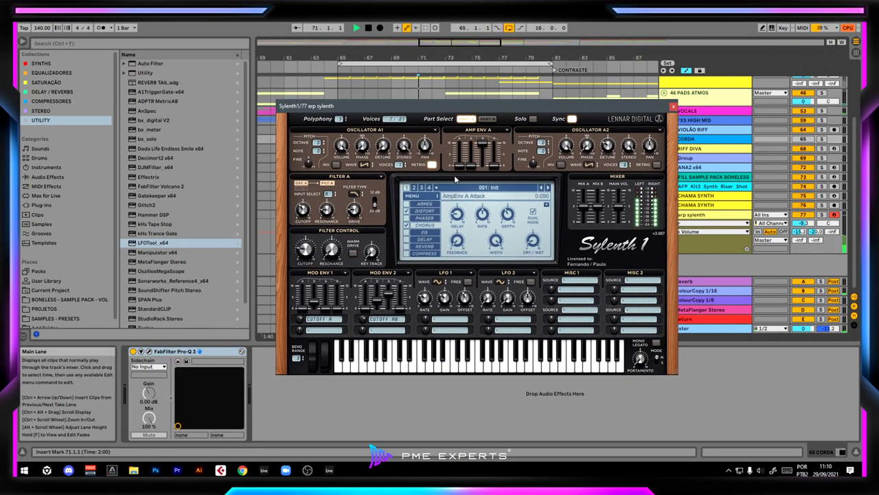
{"action": "left_click_drag", "start_coordinate": [542, 144], "coordinate": [550, 131]}
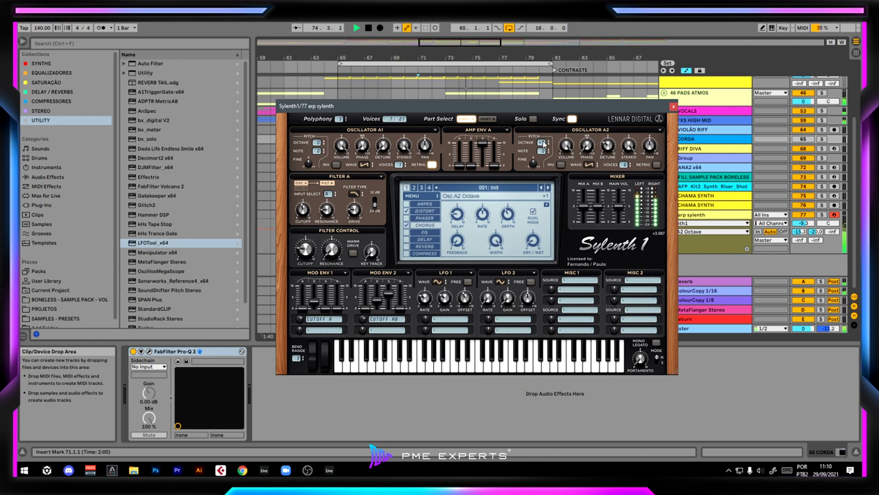
{"action": "left_click_drag", "start_coordinate": [544, 143], "coordinate": [544, 160]}
Step: Bring up Sylenth1's distortion settings and check the distort amount, Filter A Drive and Filter Control Key Track during playback
{"action": "left_click", "coordinate": [425, 211]}
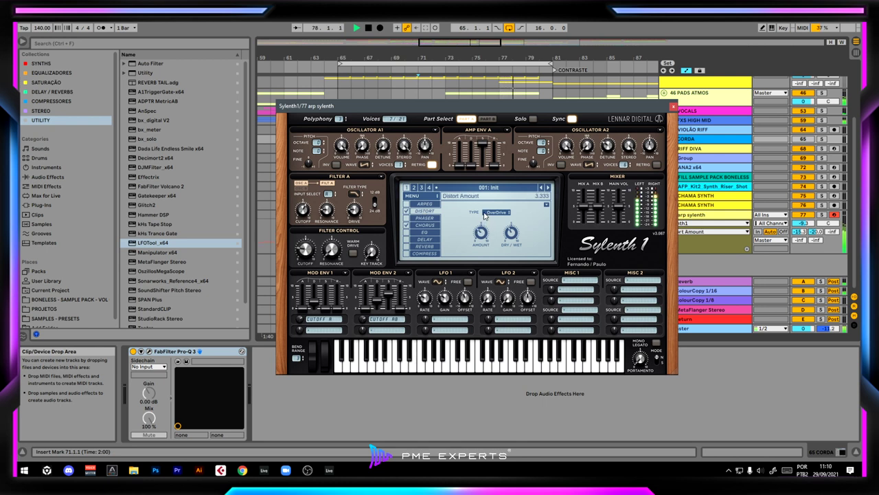
{"action": "left_click_drag", "start_coordinate": [485, 216], "coordinate": [489, 177]}
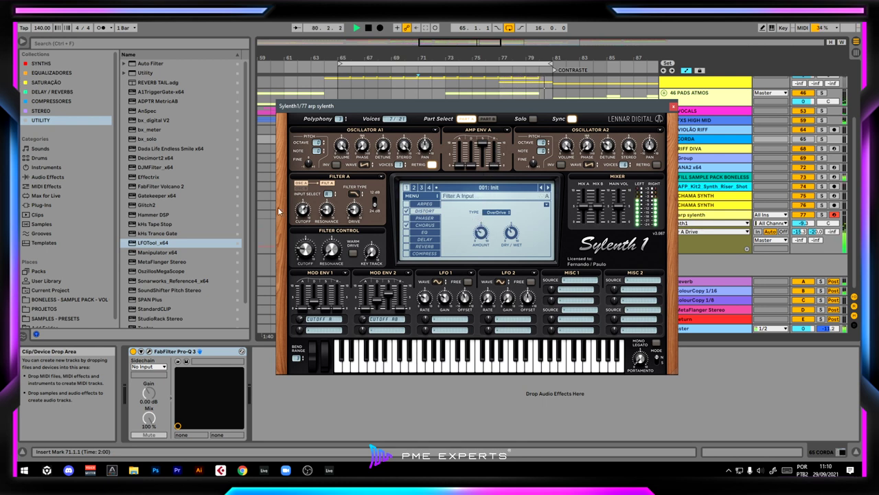
{"action": "left_click_drag", "start_coordinate": [330, 169], "coordinate": [333, 162]}
{"action": "left_click_drag", "start_coordinate": [374, 254], "coordinate": [374, 245]}
{"action": "left_click_drag", "start_coordinate": [376, 205], "coordinate": [381, 265]}
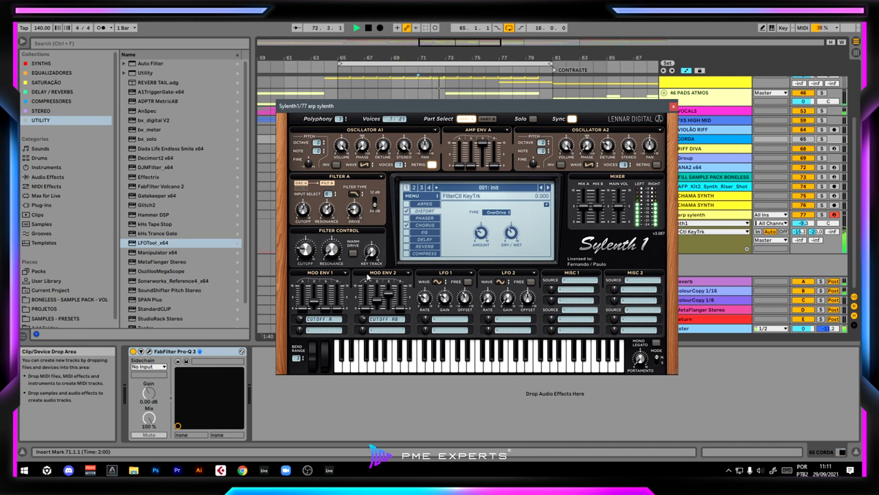
Step: Raise the Mod Env 1 sustain in Sylenth1 while the loop plays and close the synth window
{"action": "left_click_drag", "start_coordinate": [445, 298], "coordinate": [452, 309]}
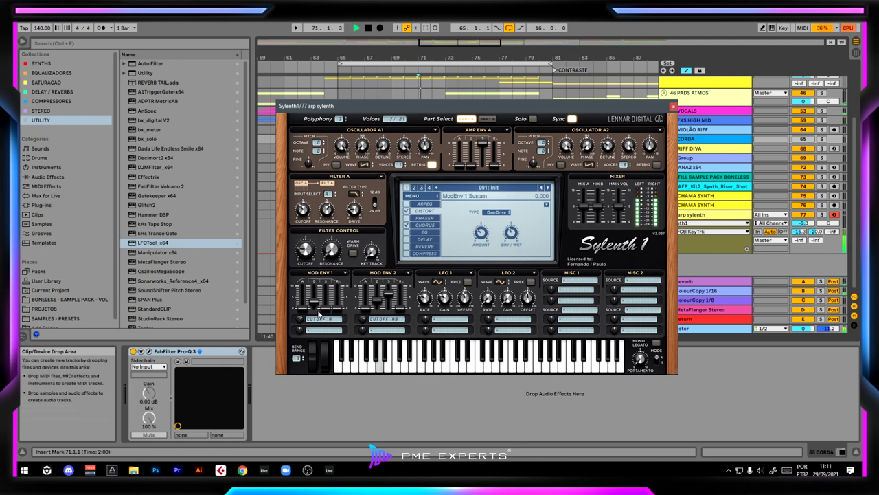
{"action": "left_click_drag", "start_coordinate": [303, 329], "coordinate": [313, 309]}
{"action": "mouse_move", "coordinate": [339, 307]}
{"action": "left_mouse_down"}
{"action": "mouse_move", "coordinate": [339, 258]}
{"action": "mouse_move", "coordinate": [339, 294]}
{"action": "left_mouse_up"}
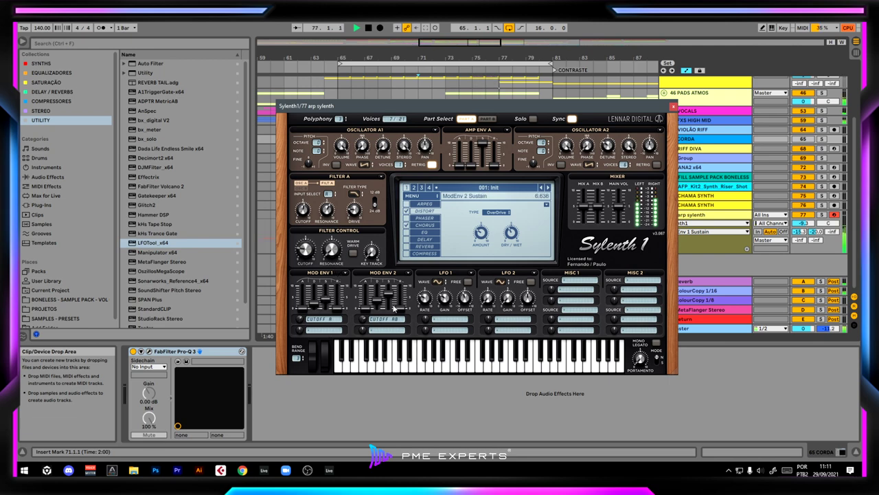
{"action": "left_click", "coordinate": [673, 108]}
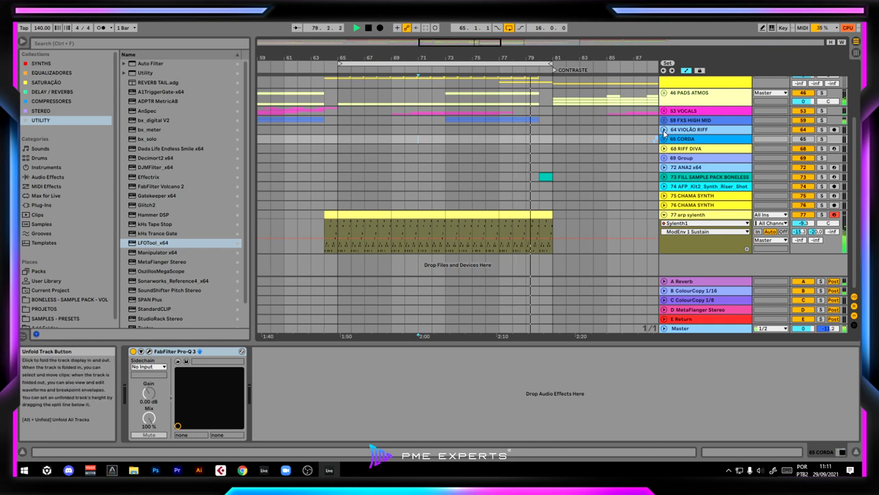